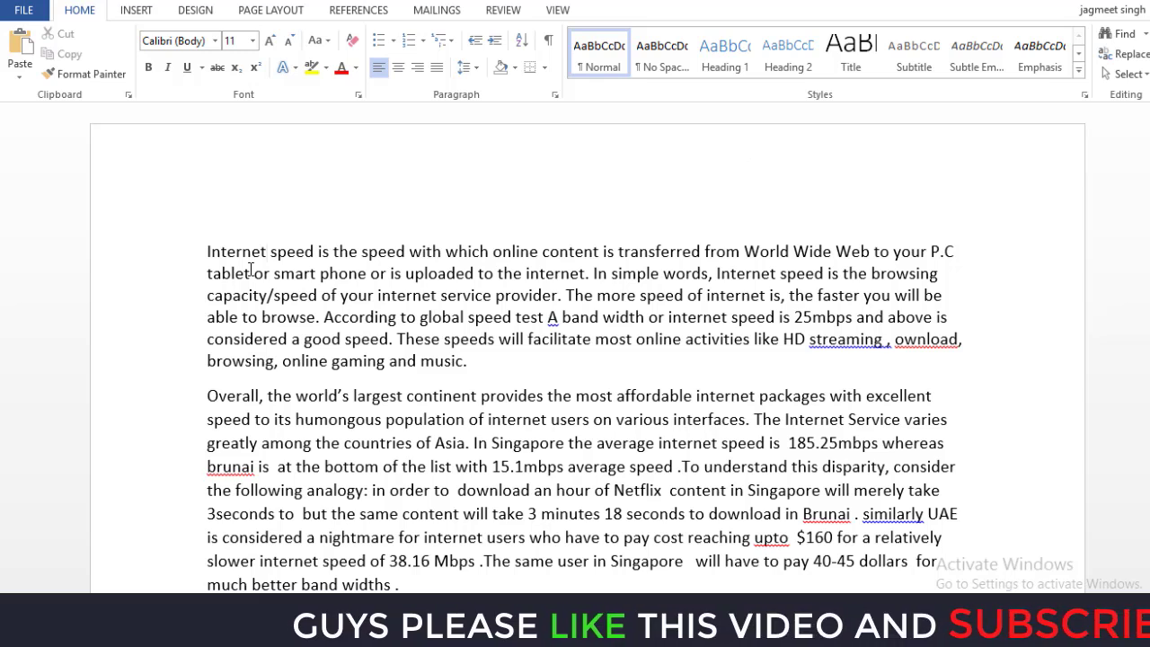
Step: Insert a trademark symbol ™ directly after the opening word "Internet" by entering (tm)
text(()
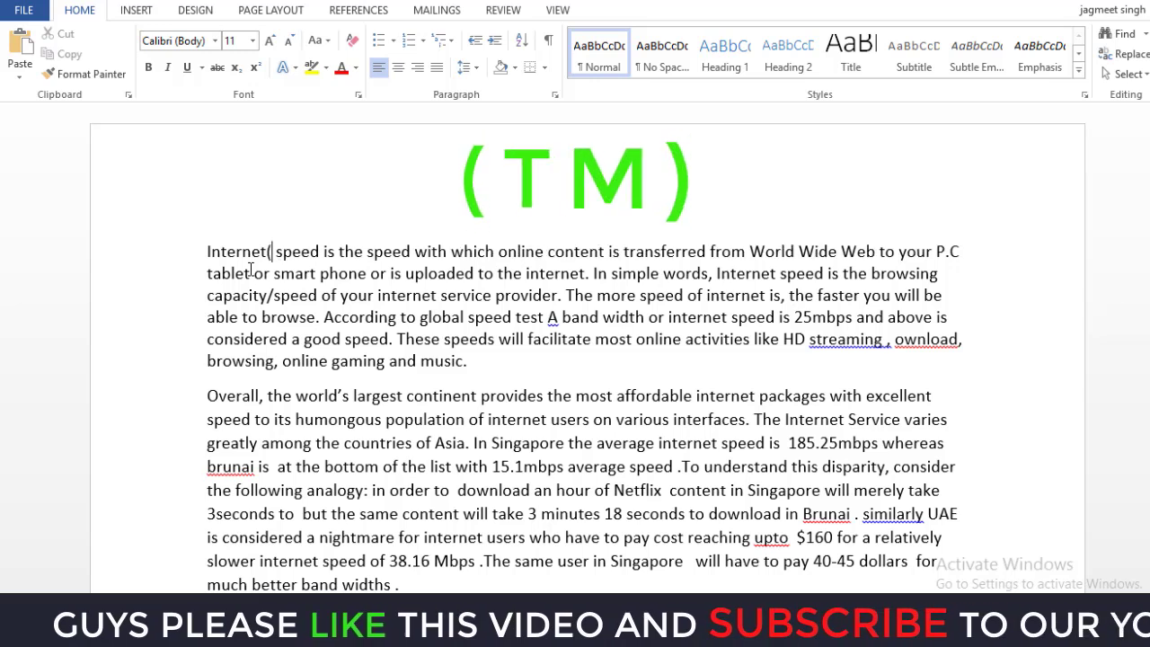
text(tm)
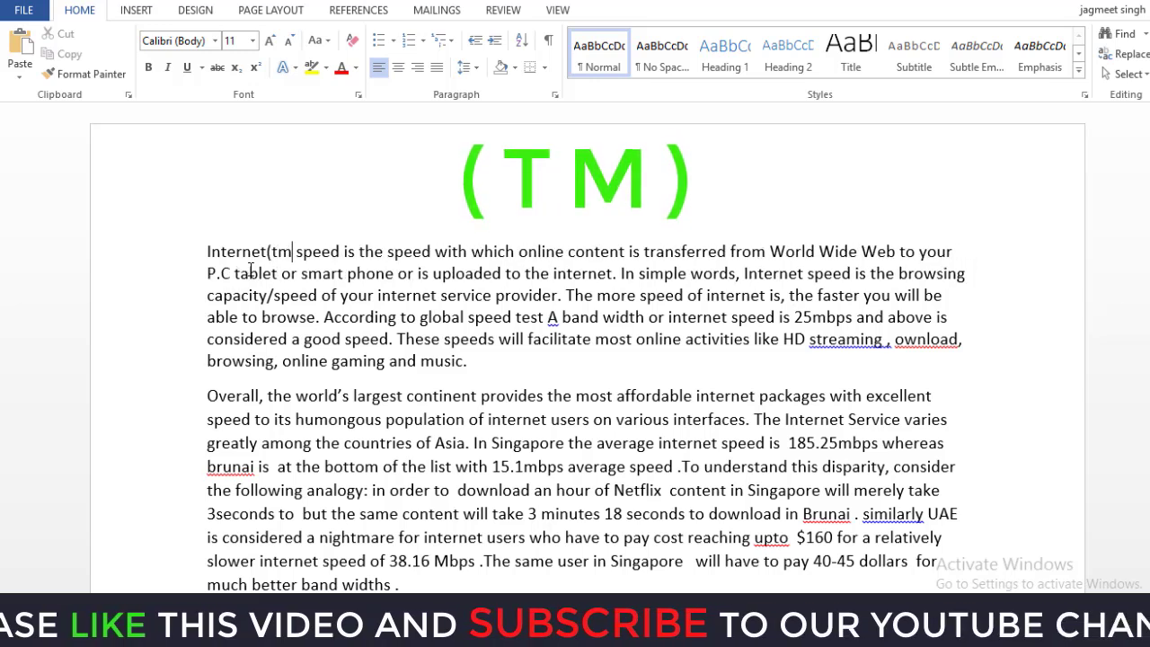
text())
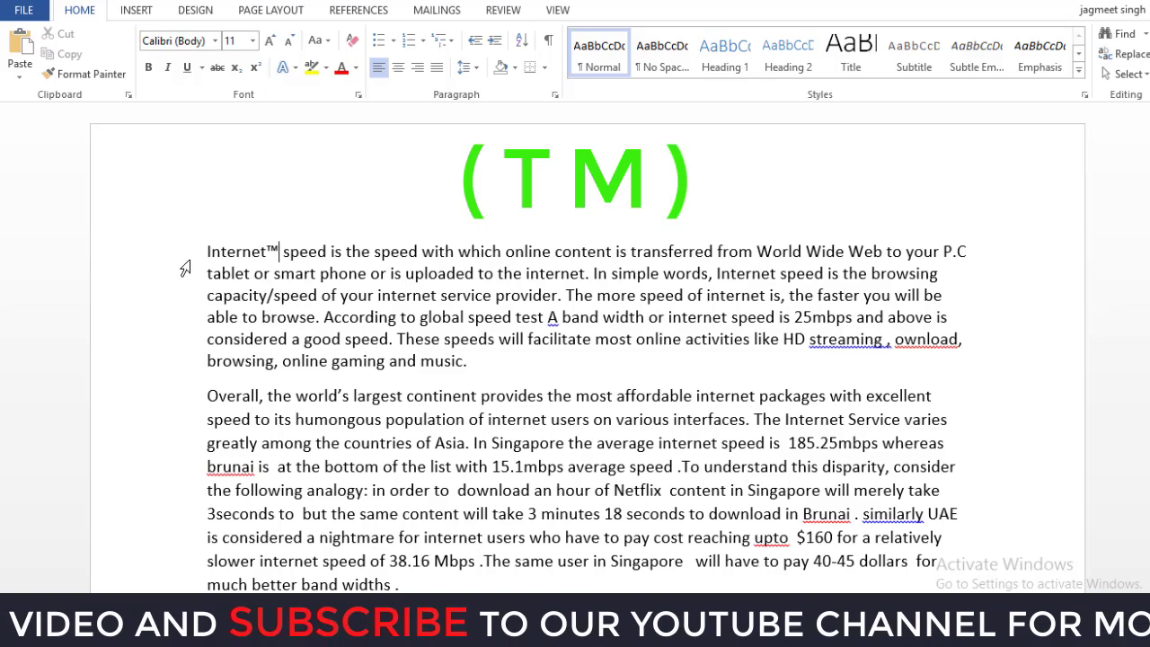
ctrl+scroll(224, 270, up, 1)
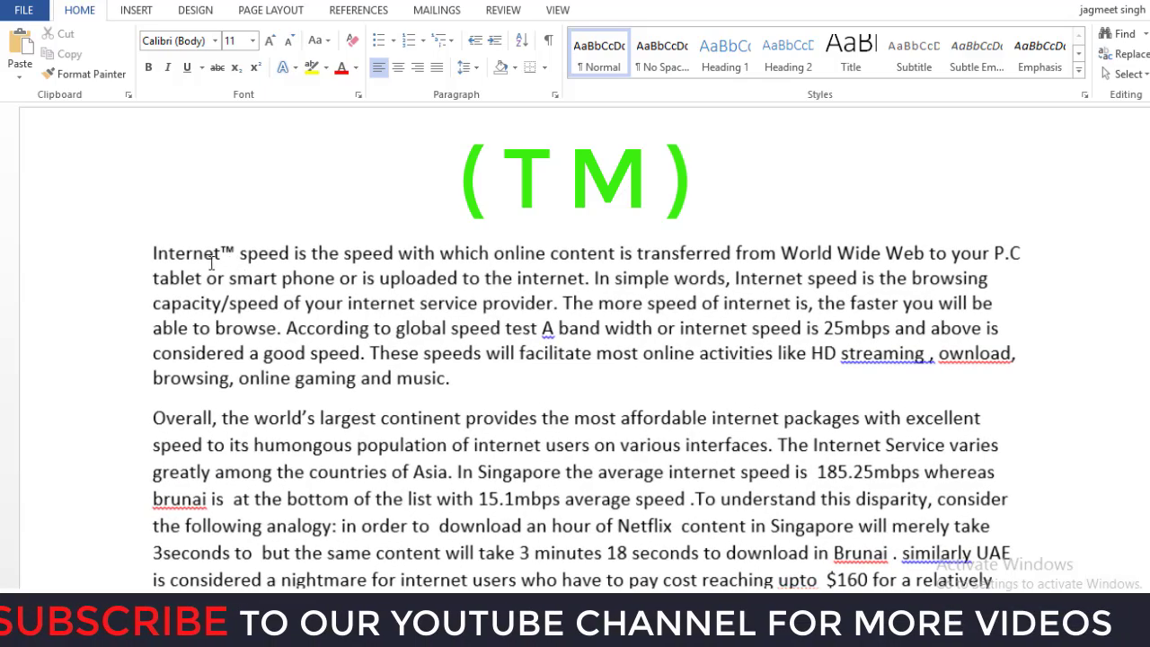
ctrl+scroll(224, 270, up, 1)
ctrl+scroll(165, 257, up, 1)
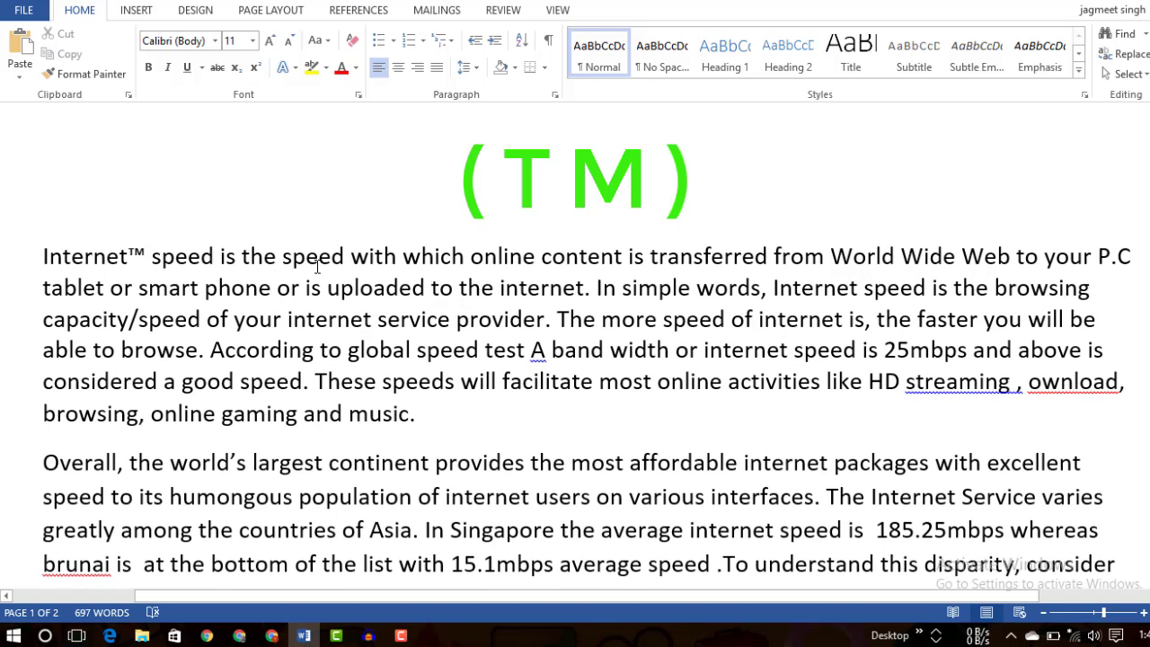
Step: Remove the trademark symbol from after the opening word "Internet"
key(ctrl+z)
key(BackSpace)
key(BackSpace)
key(BackSpace)
key(BackSpace)
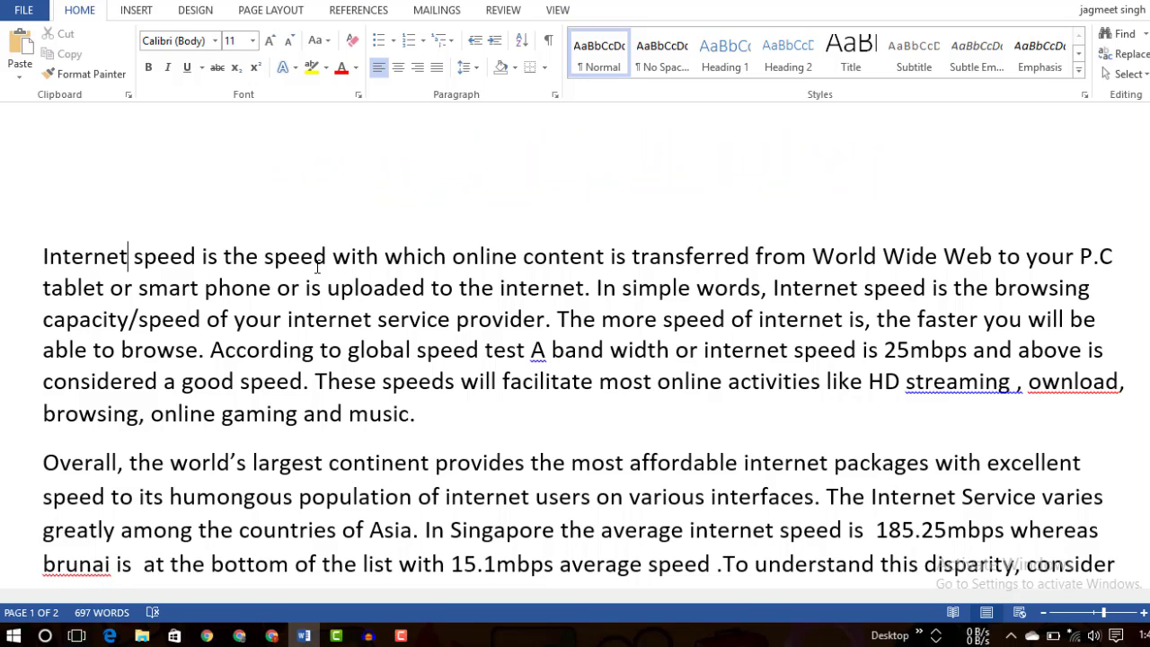
Step: Insert a copyright symbol © directly after the opening word "Internet" by entering (c)
text(()
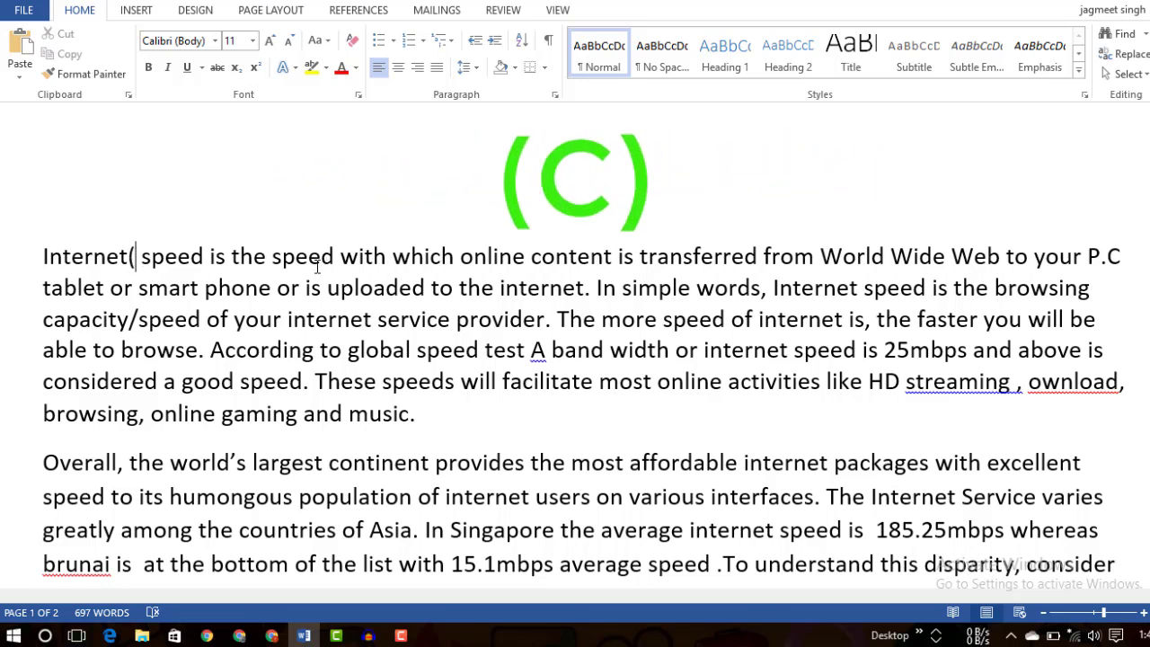
text(C)
key(BackSpace)
text(c)
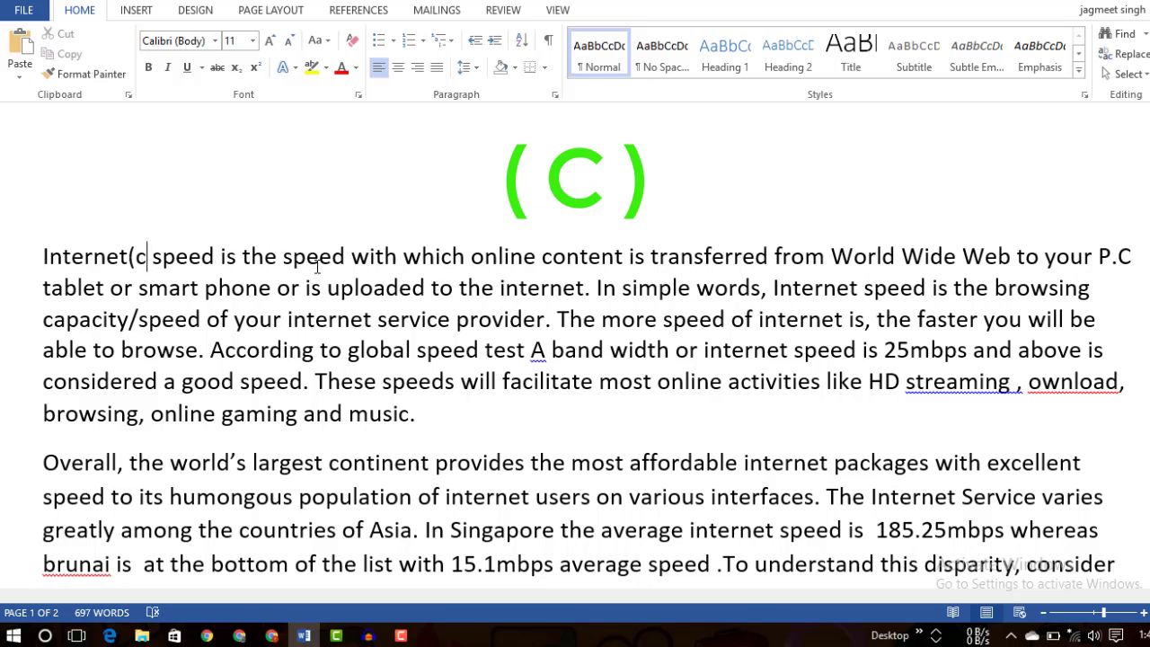
text())
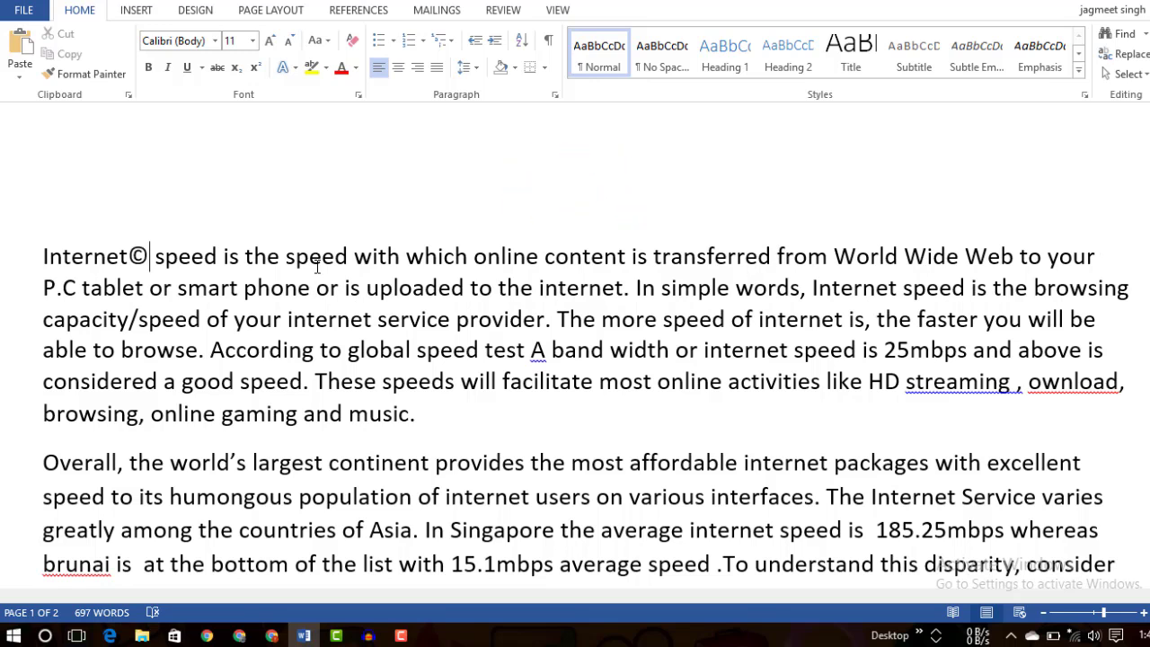
Step: Undo the copyright symbol and enter (r) after the opening word "Internet" to insert a registered symbol instead
key(ctrl+z)
key(ctrl+z)
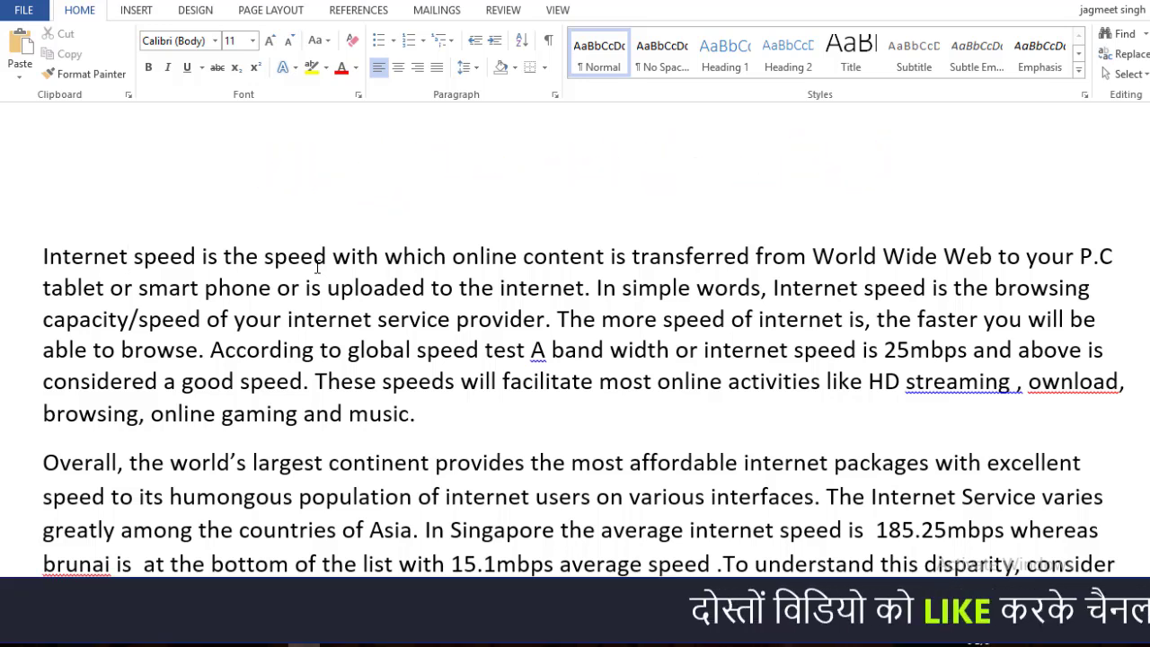
text((r)
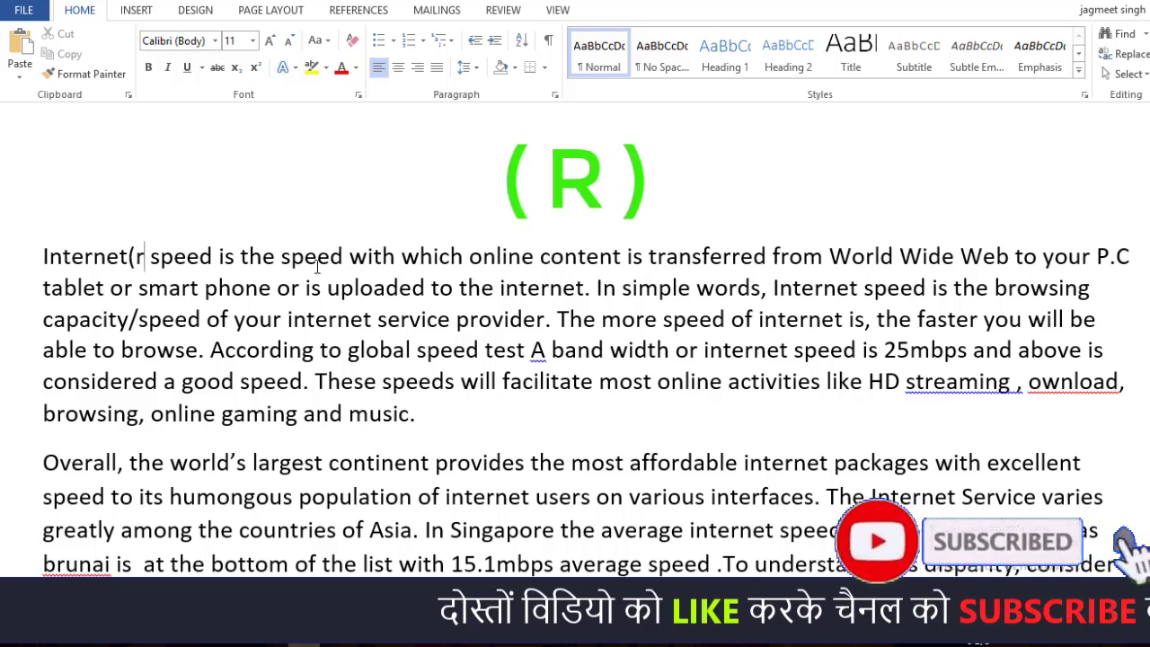
text())
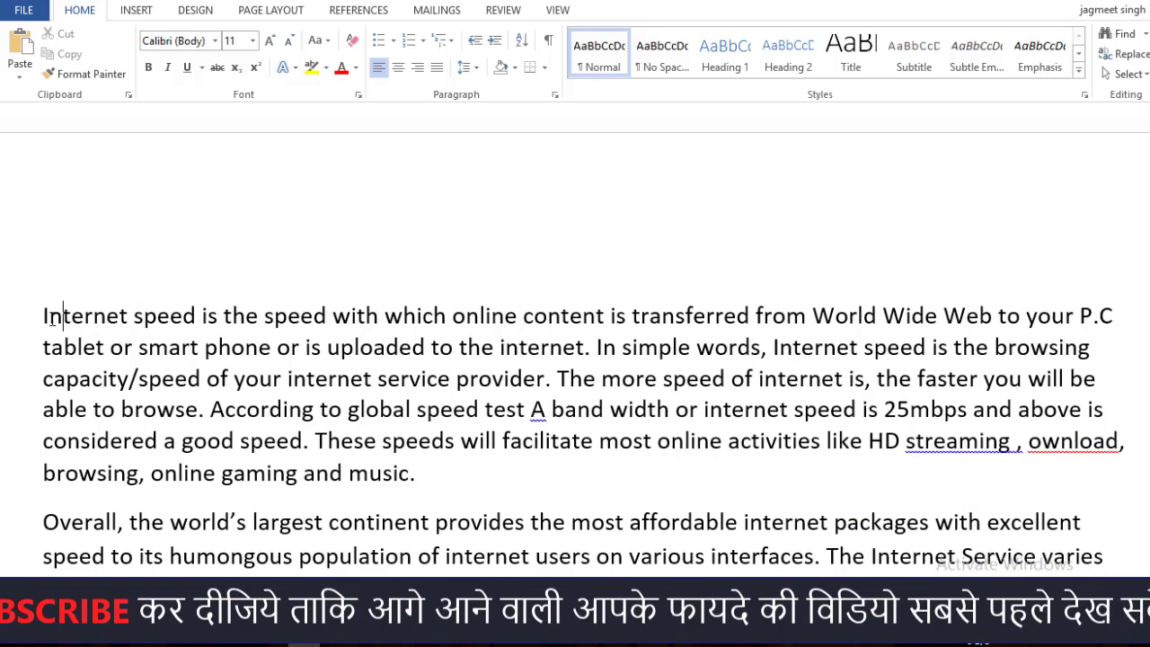
Step: Add spacing before the whole first paragraph, the one beginning "Internet speed"
drag(43, 312, 447, 486)
scroll(440, 480, down, 3)
scroll(411, 468, up, 3)
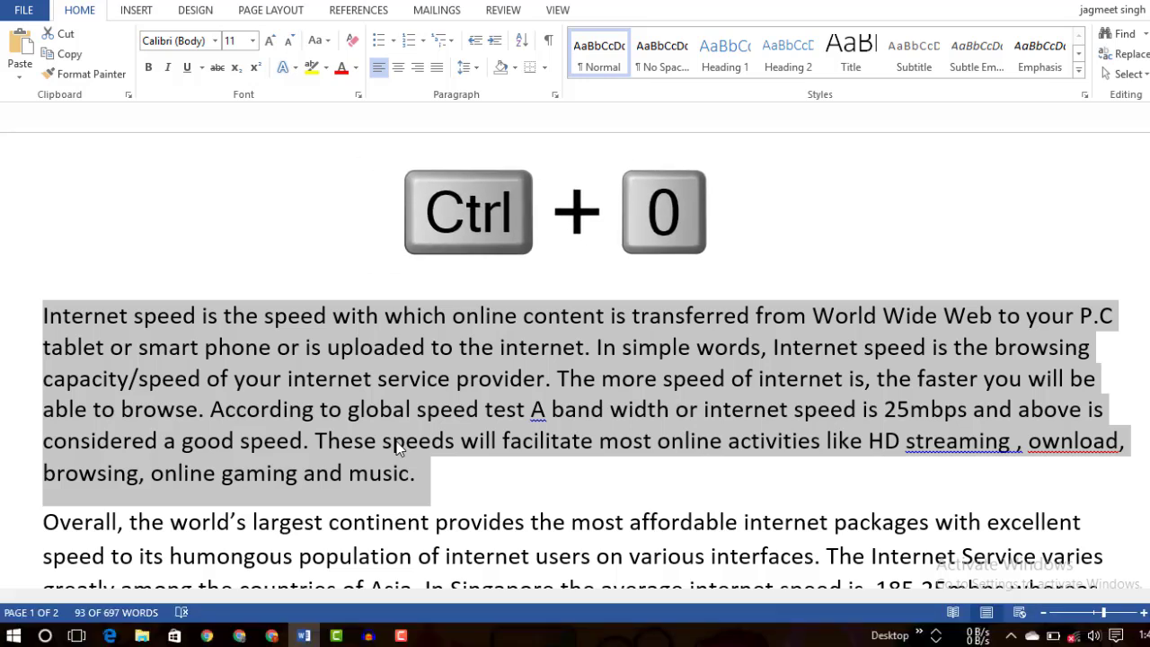
key(ctrl+0)
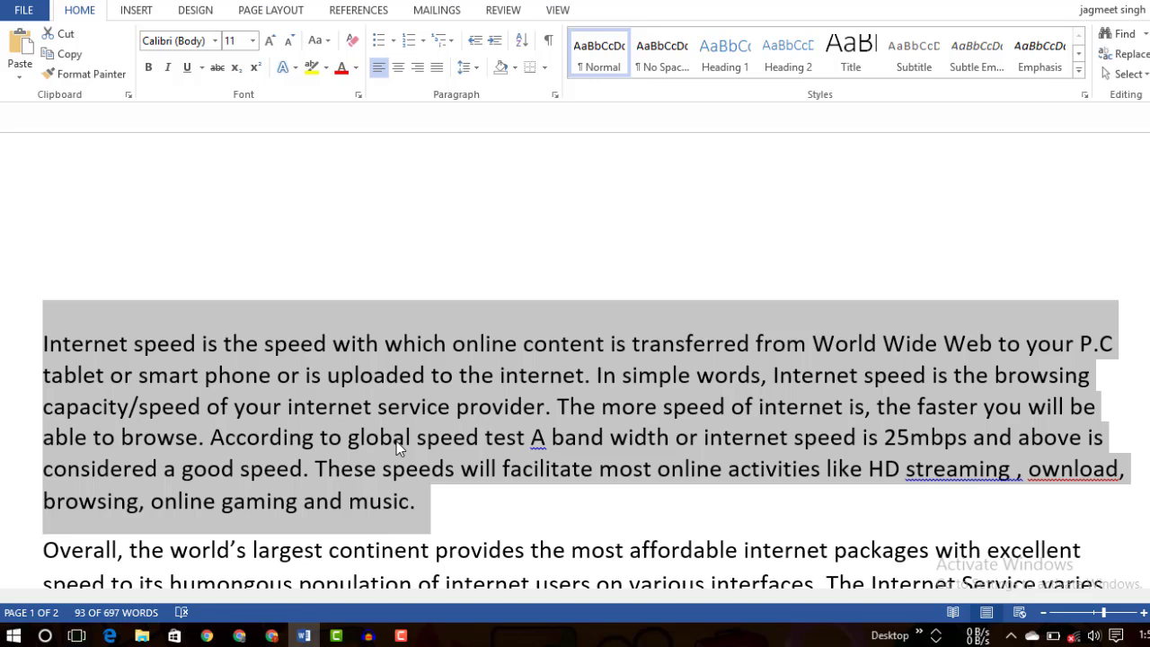
Step: Apply double line spacing to the first paragraph and return it to single line spacing
key(ctrl+2)
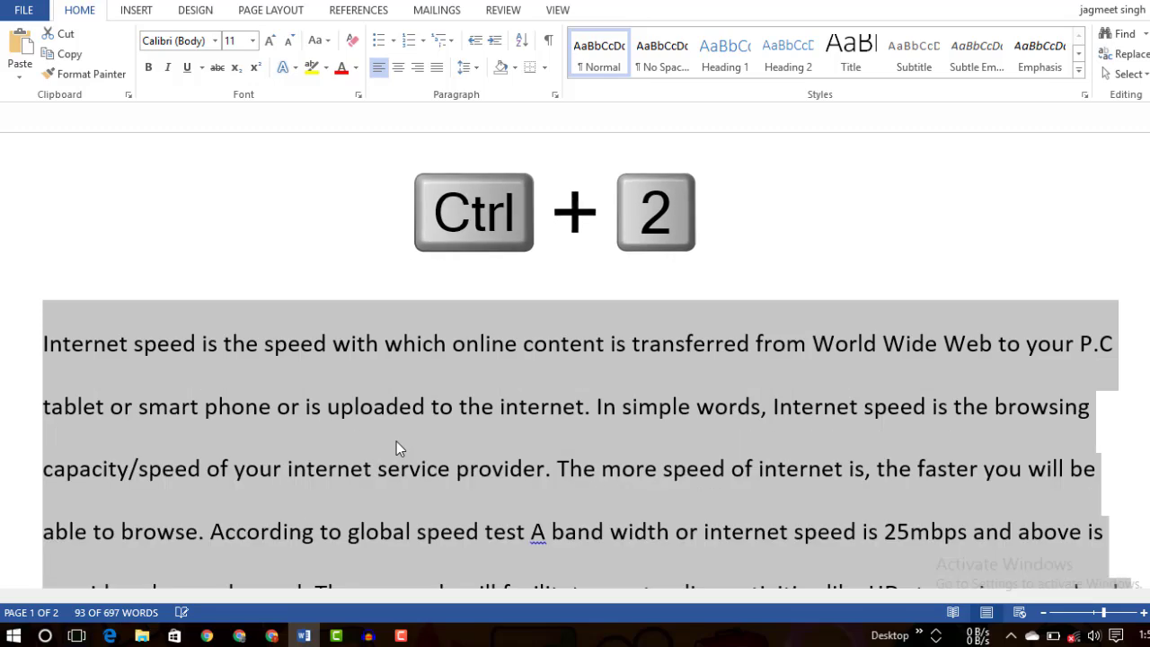
scroll(416, 431, down, 3)
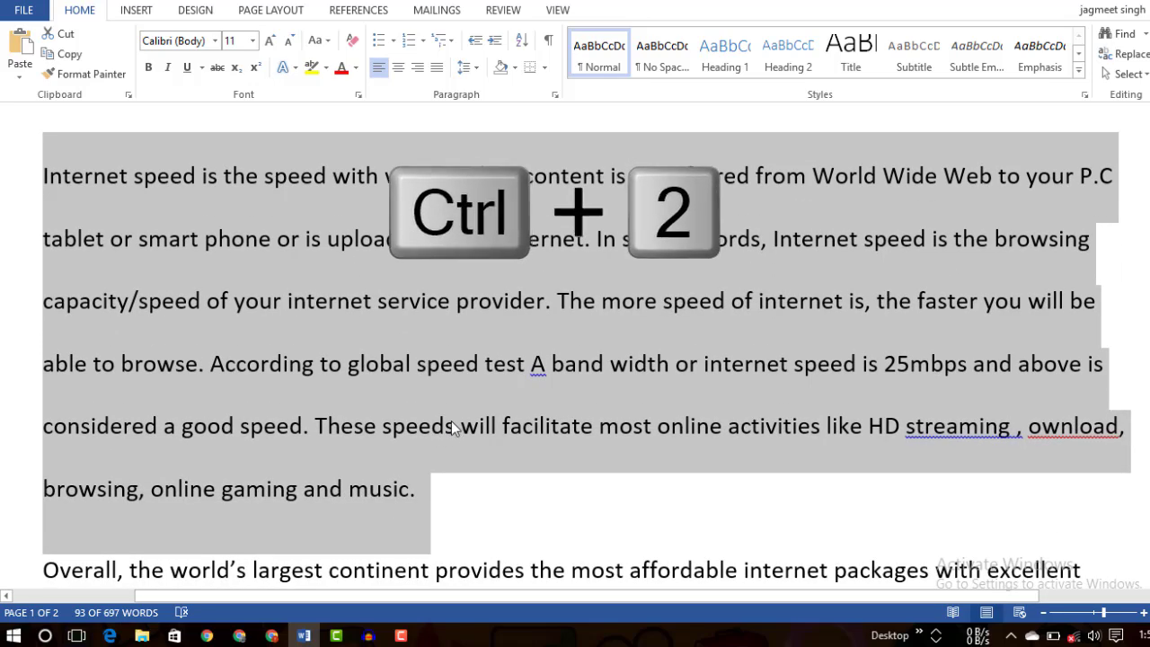
key(ctrl+1)
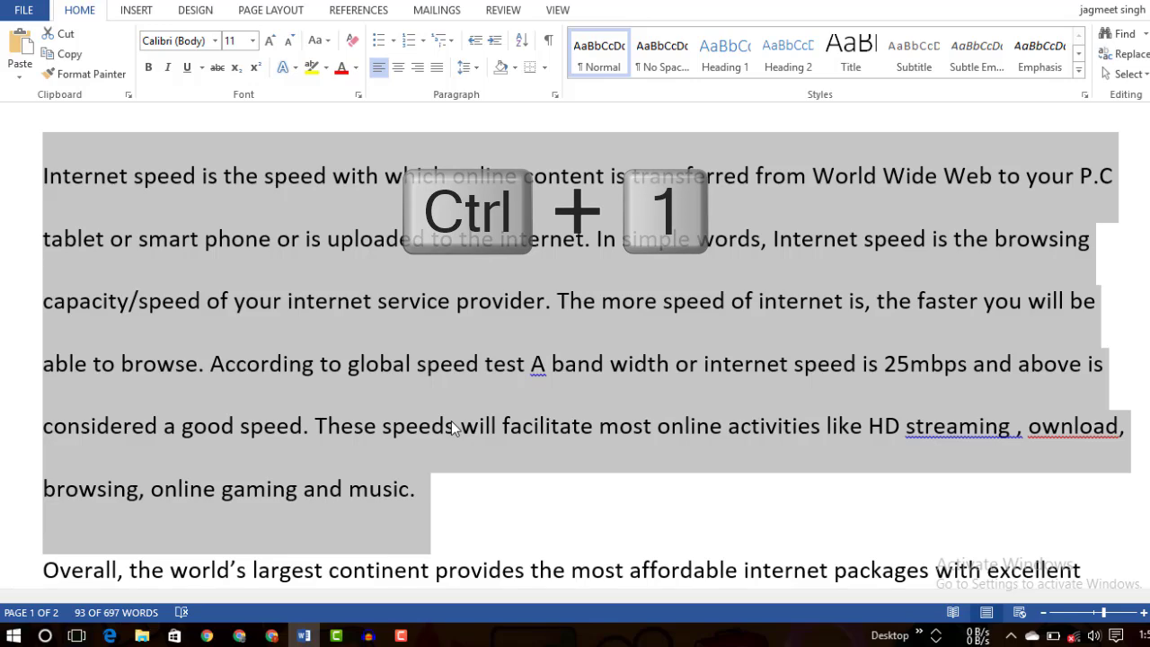
key(ctrl+1)
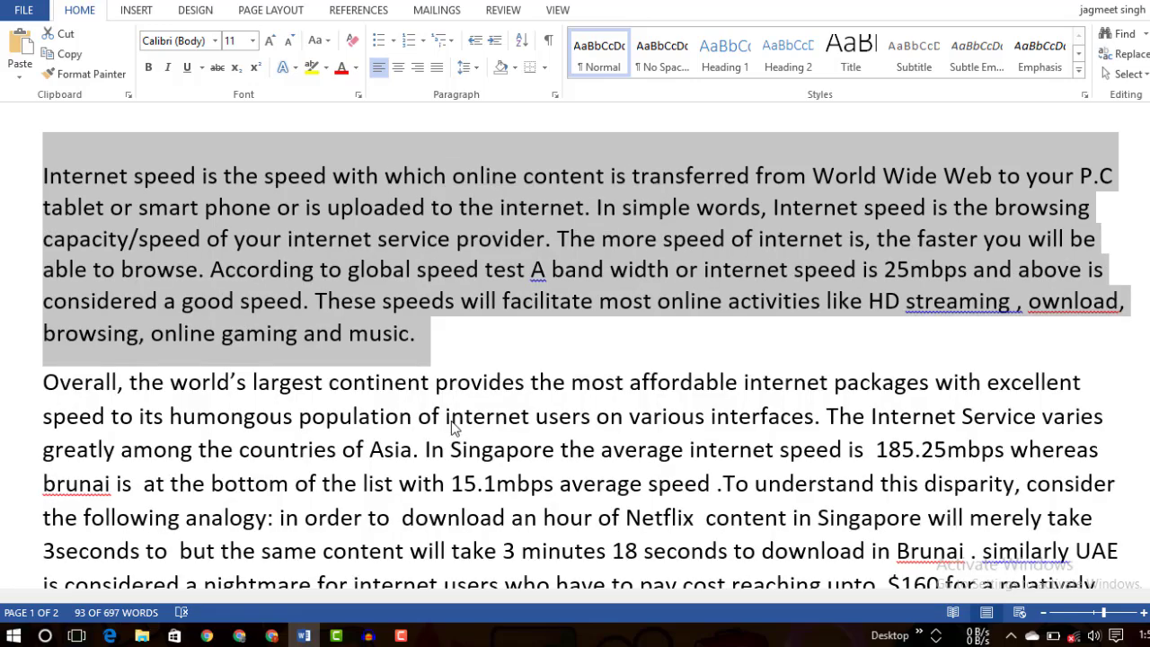
Step: Set the first paragraph's line spacing to 1.5 lines
key(ctrl+5)
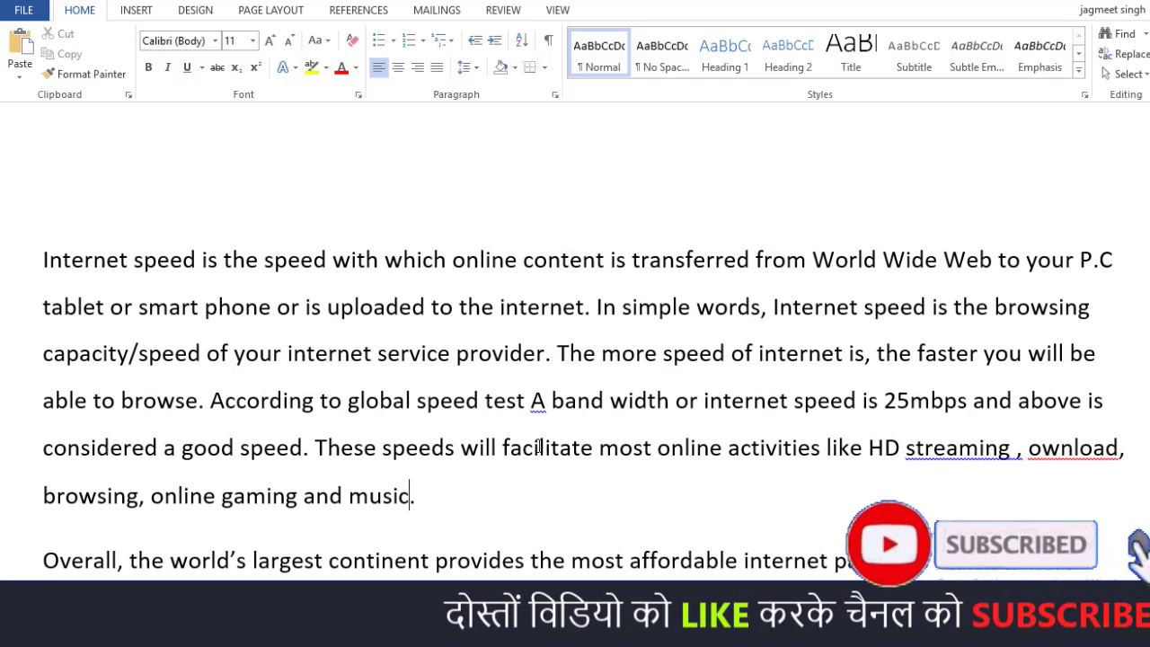
key(ctrl+5)
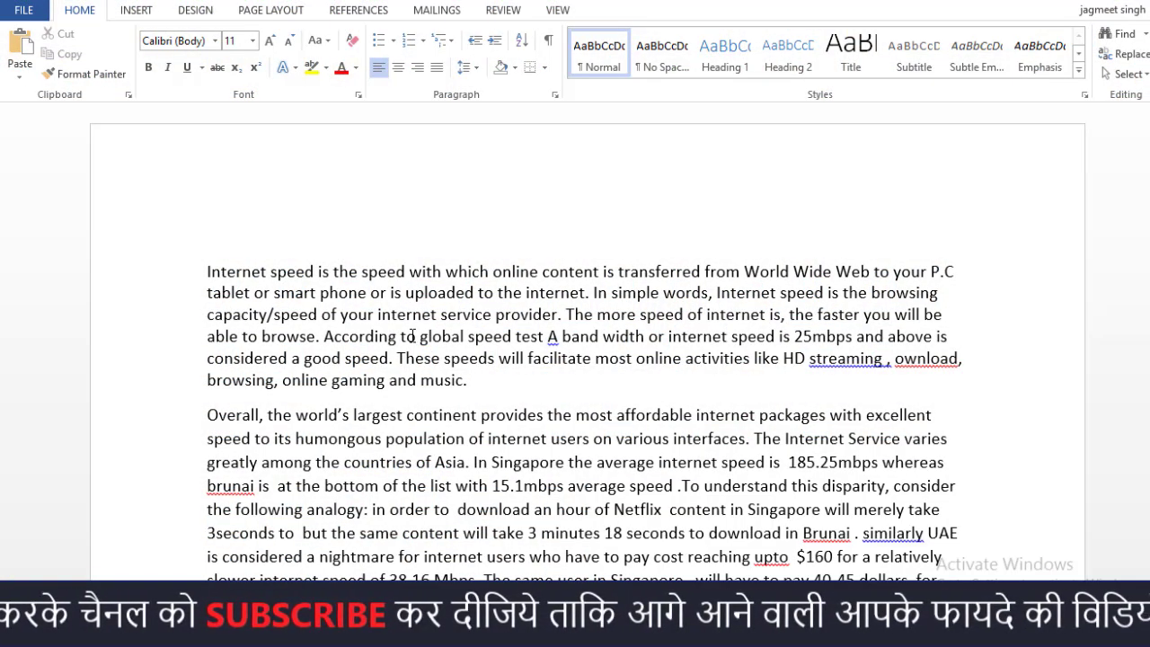
Step: Select the entire document text and center-align it
scroll(413, 336, down, 4)
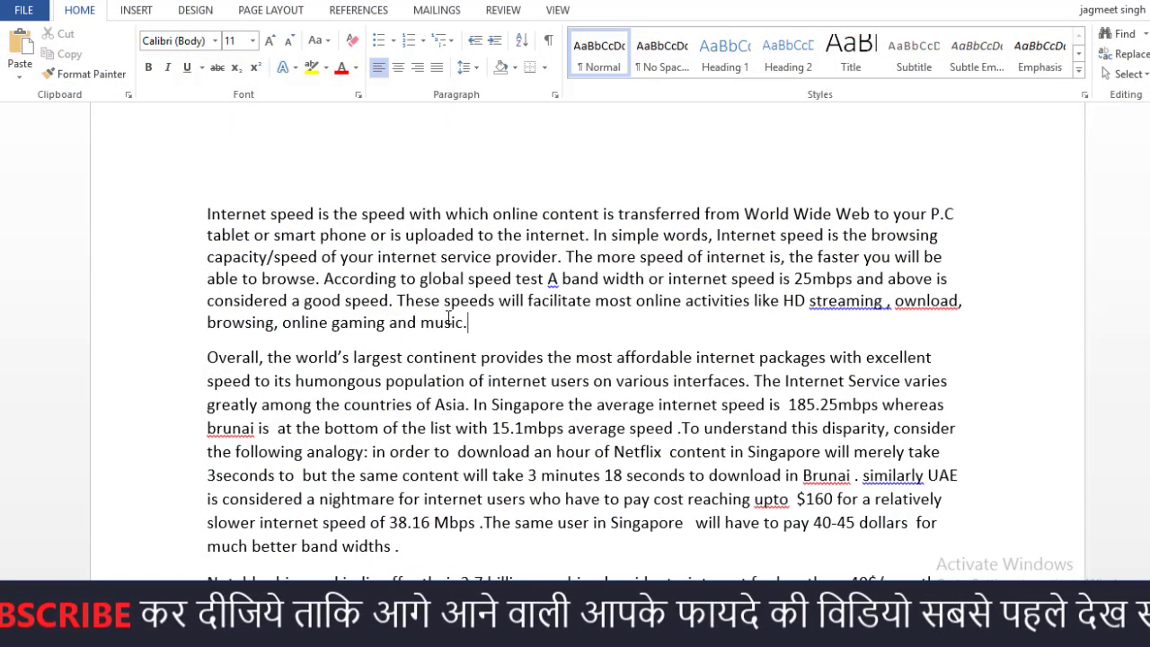
scroll(410, 334, up, 4)
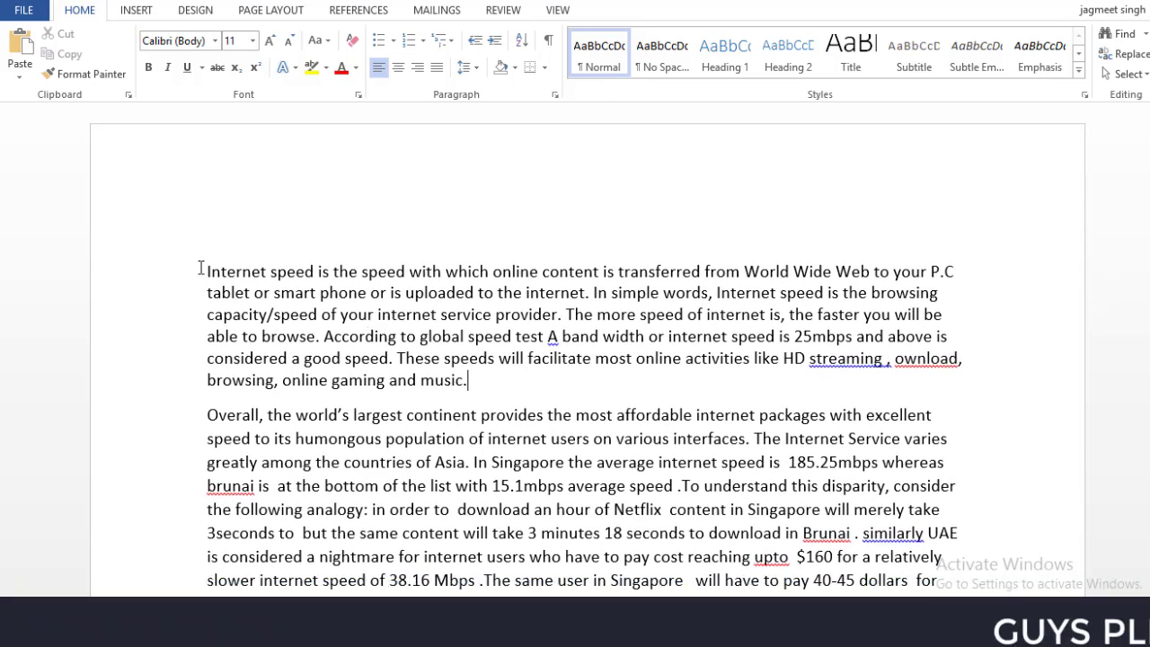
key(ctrl+a)
key(ctrl+e)
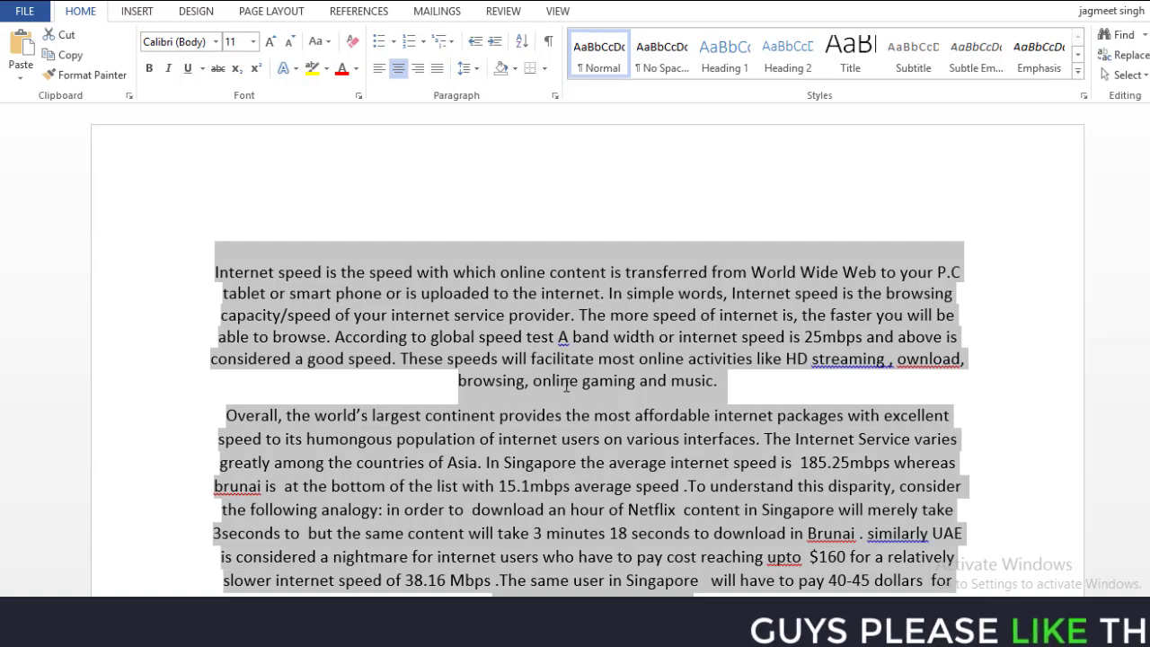
key(ctrl+l)
key(ctrl+r)
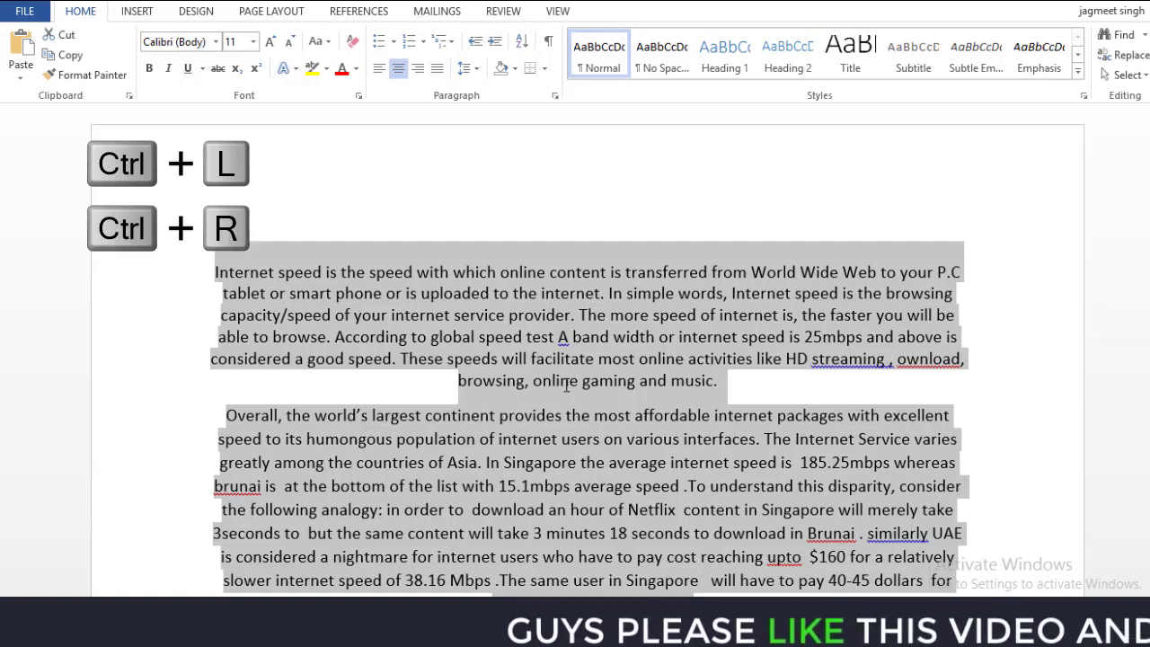
key(ctrl+e)
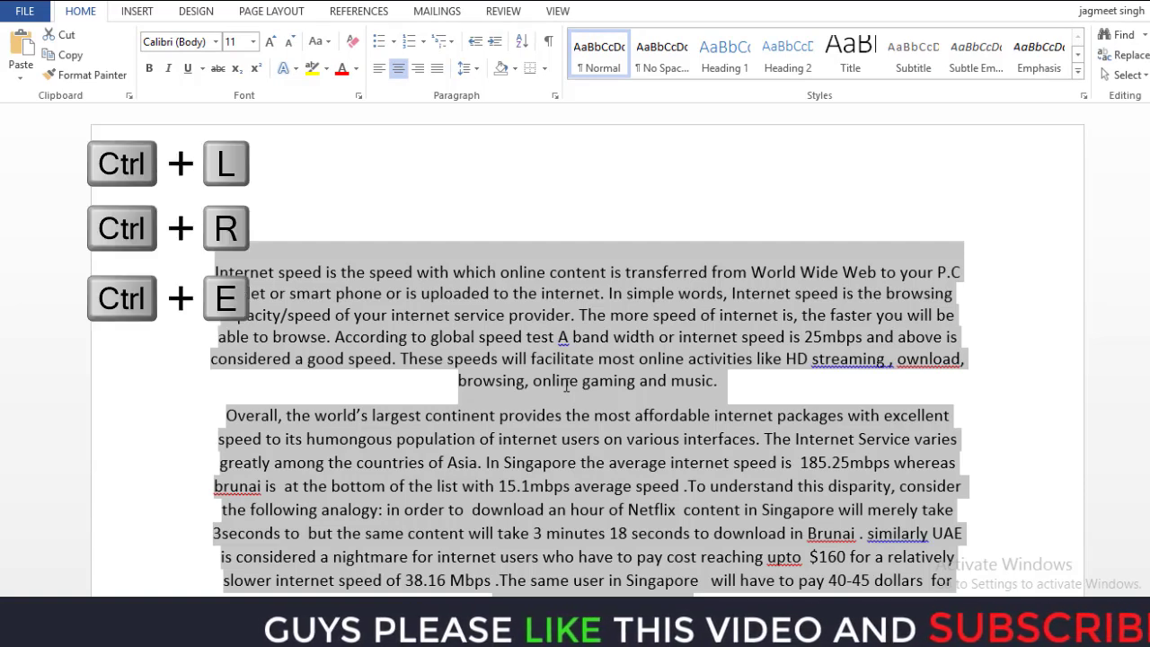
key(ctrl+j)
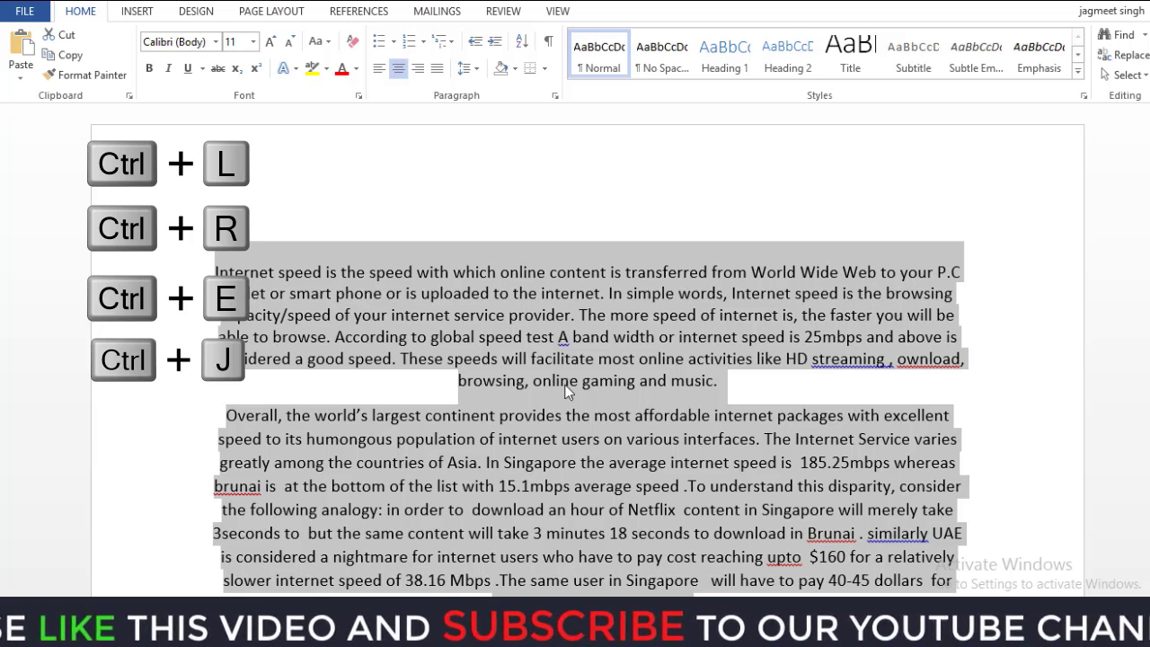
Step: Left-align the entire selected text, and switch it to right alignment
key(ctrl+l)
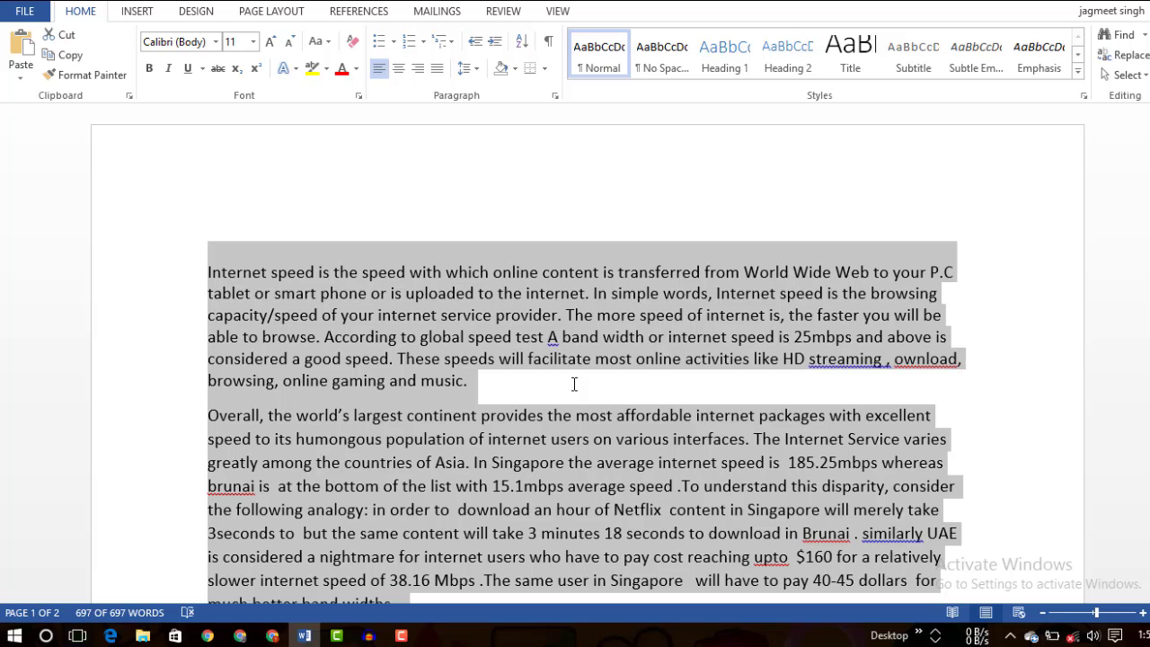
key(ctrl+r)
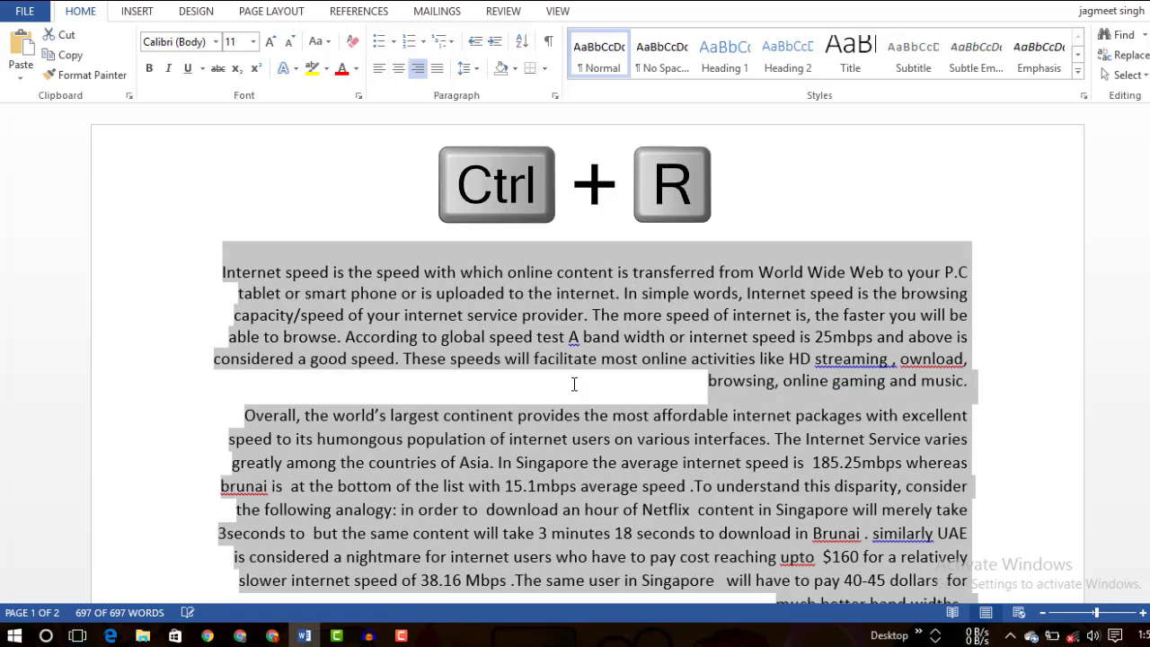
scroll(827, 351, down, 2)
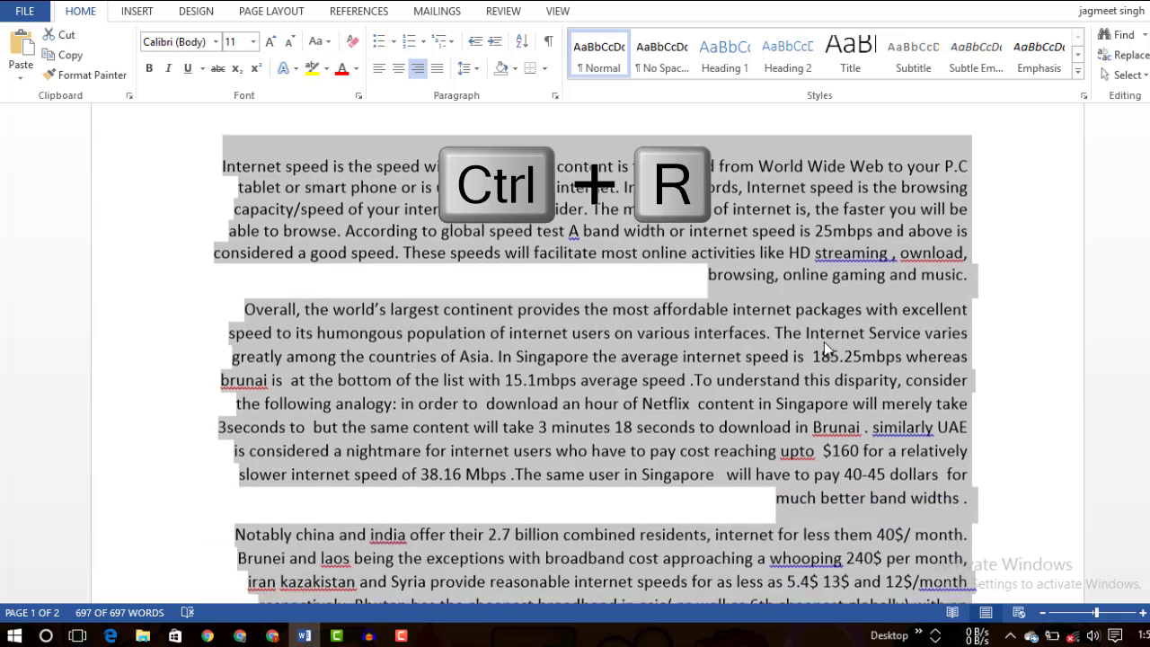
scroll(827, 362, up, 2)
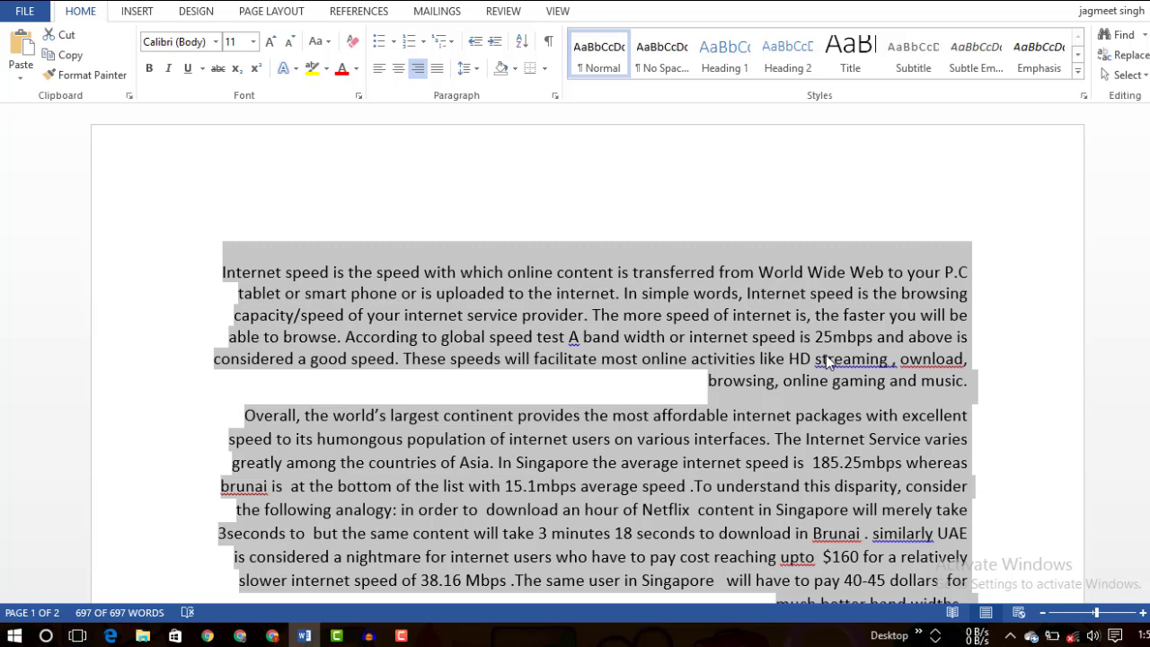
Step: Center all the selected text and check the alignment across the following paragraphs
key(ctrl+e)
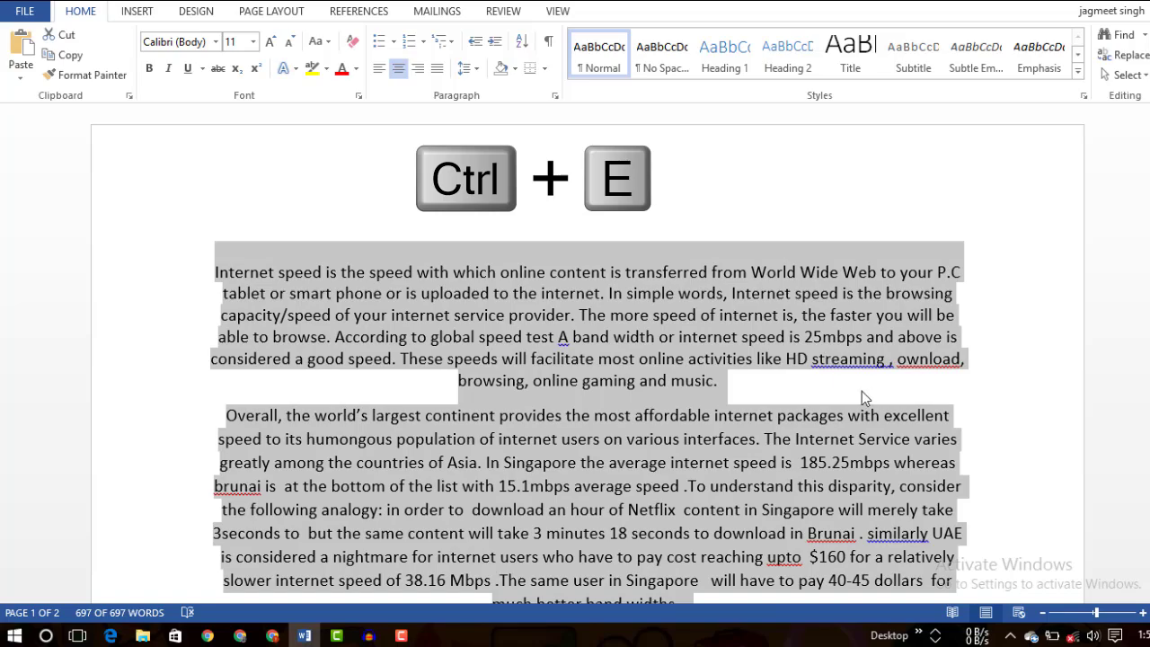
scroll(876, 398, down, 4)
click(689, 317)
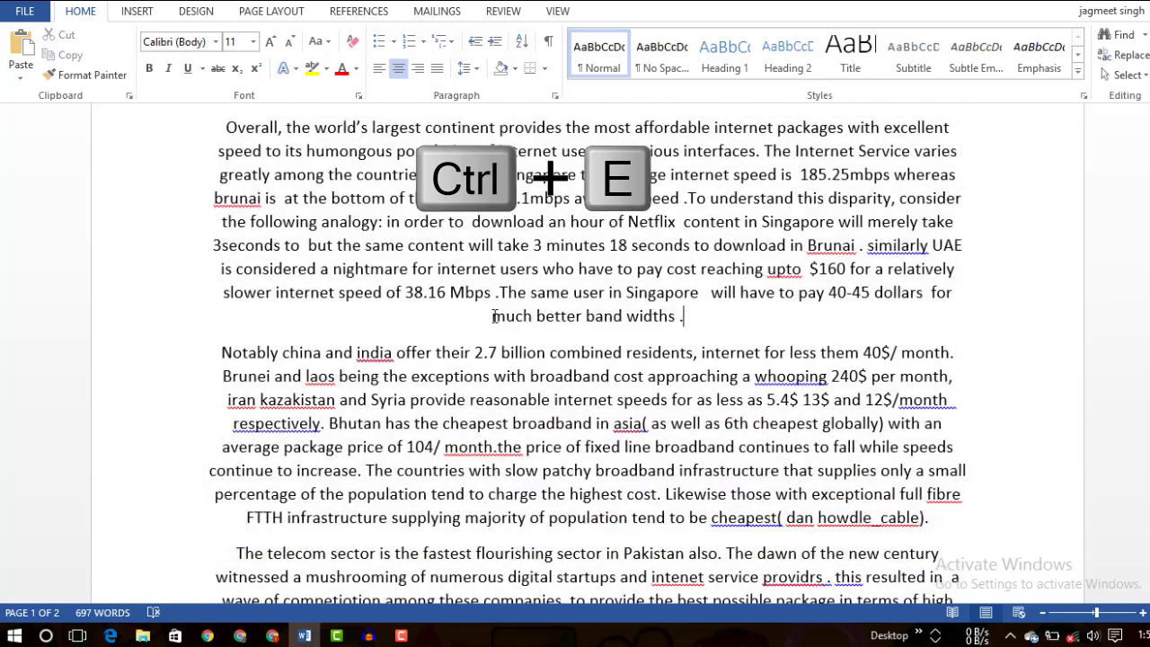
scroll(546, 322, down, 2)
scroll(597, 400, up, 6)
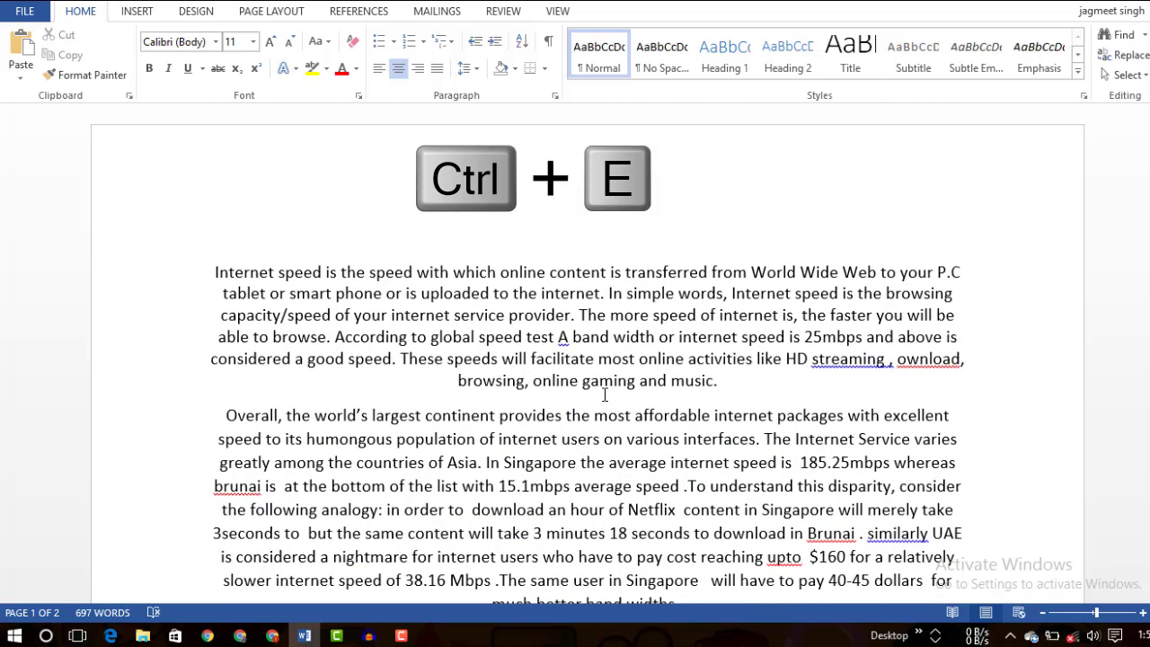
Step: Justify the text of the entire document
key(ctrl+a)
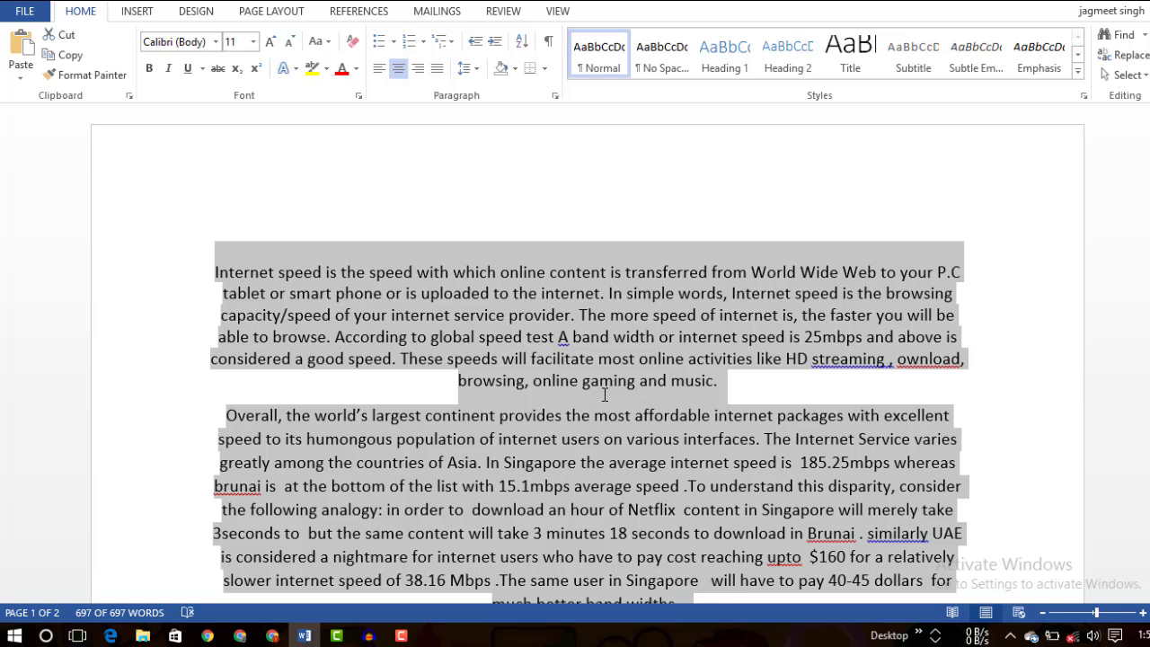
key(ctrl+j)
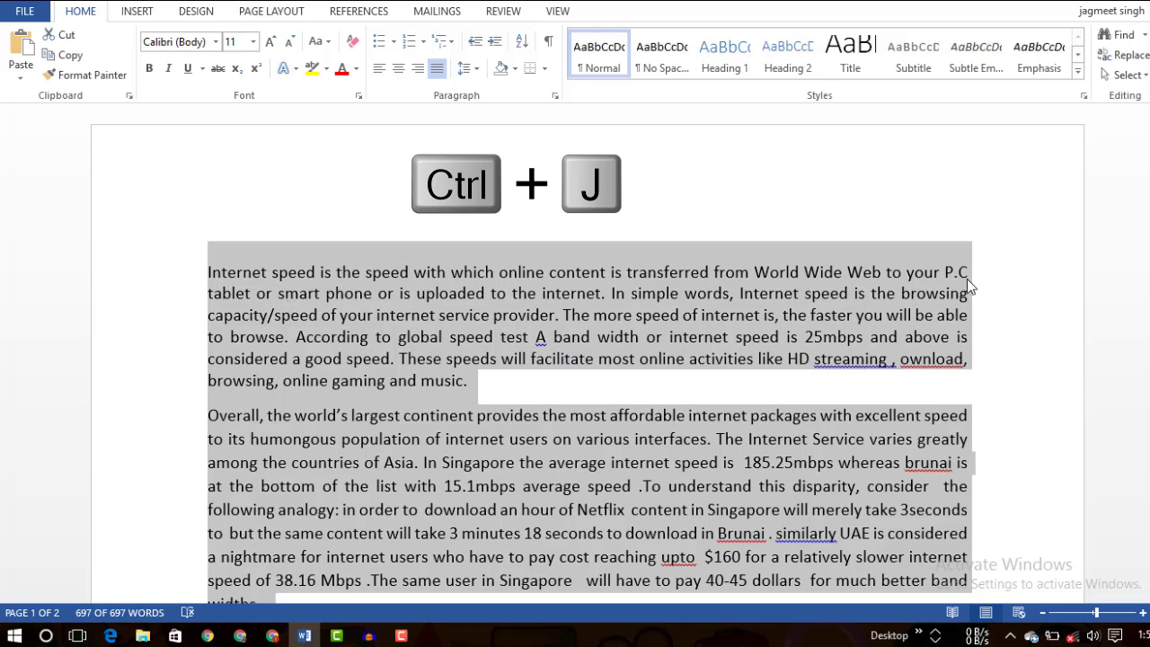
Step: Clear the selection and review the justified alignment across the document's paragraphs
click(977, 301)
scroll(975, 292, down, 3)
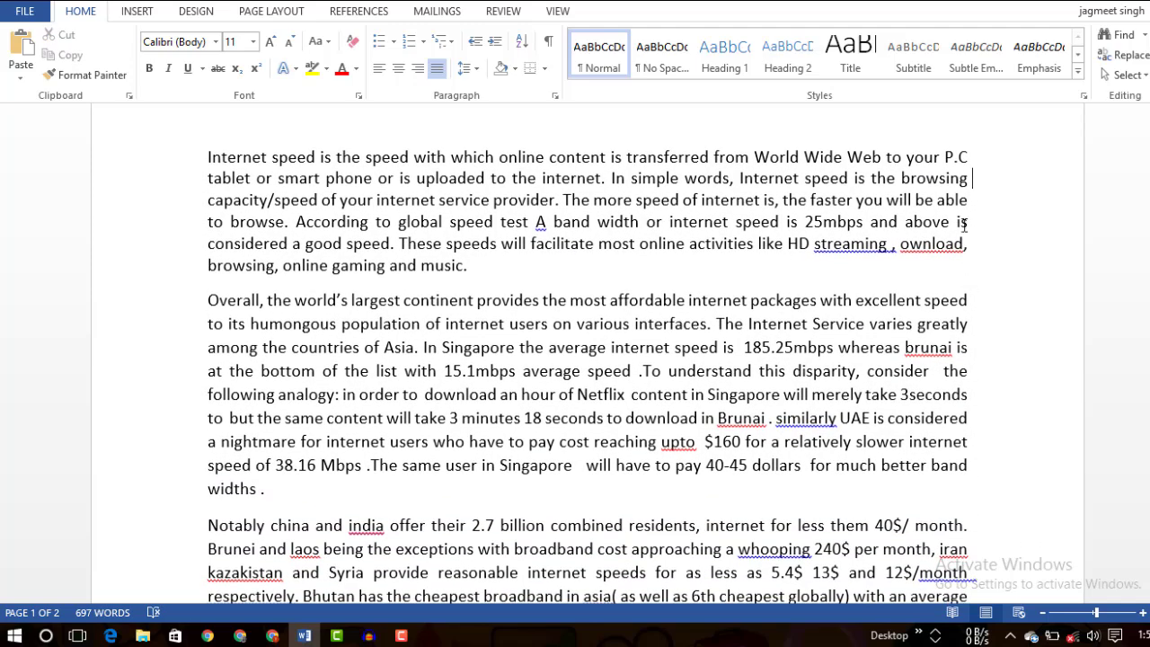
scroll(976, 435, down, 10)
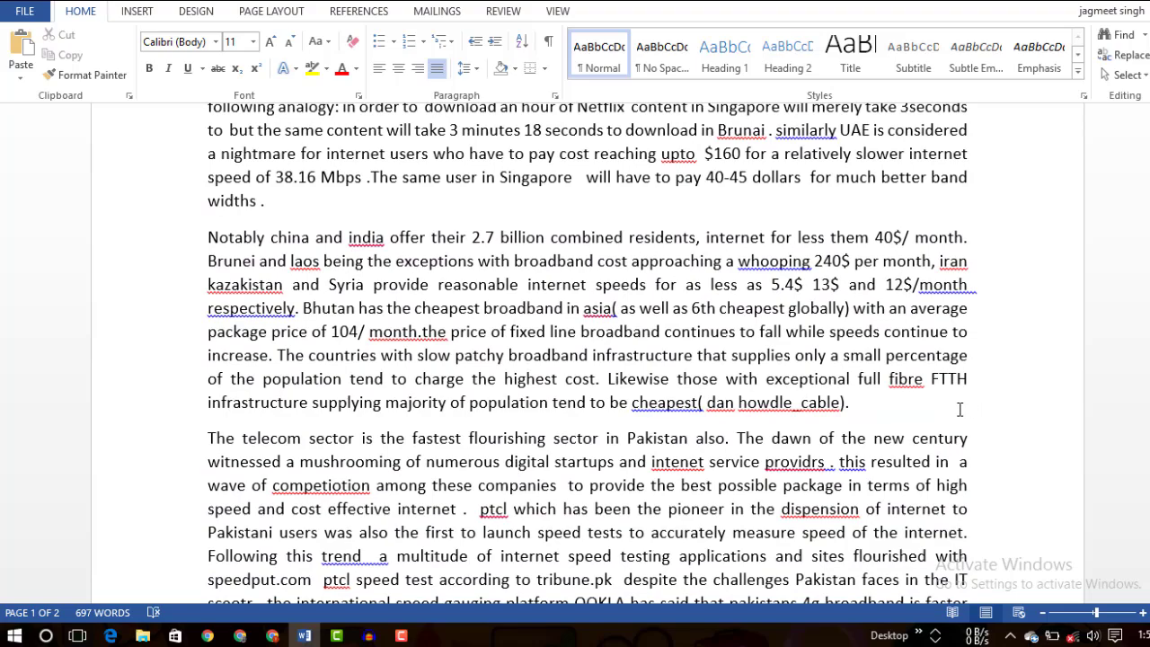
scroll(757, 429, up, 12)
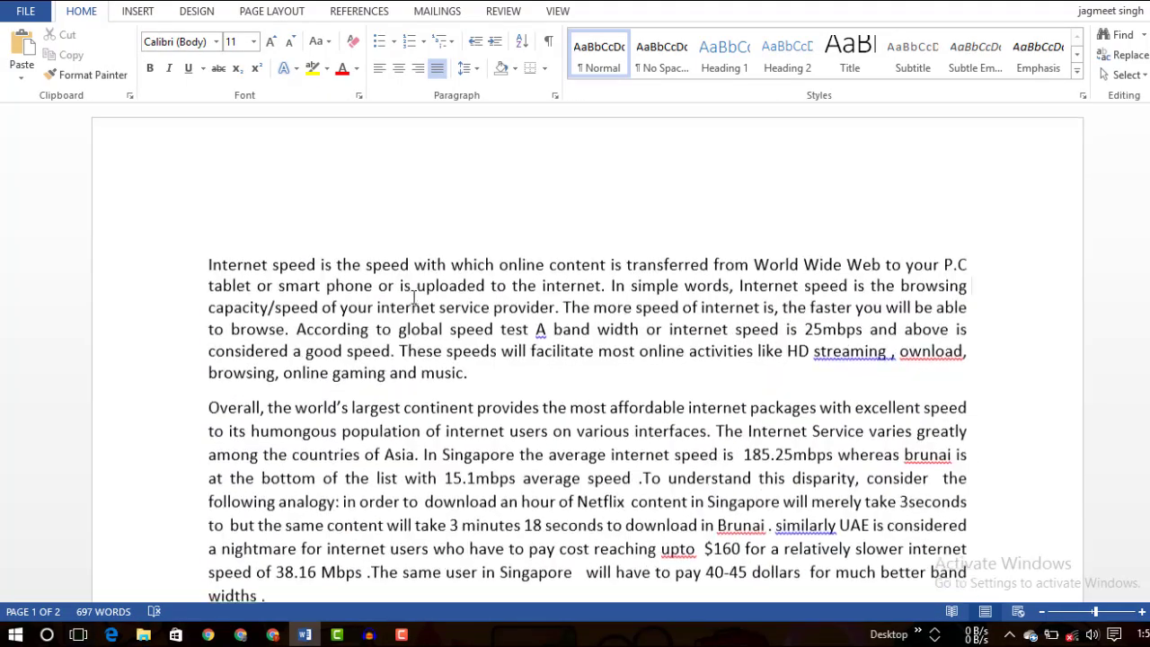
Step: Select the whole first paragraph and format it as bold and italic
drag(246, 274, 414, 273)
shift+click(470, 387)
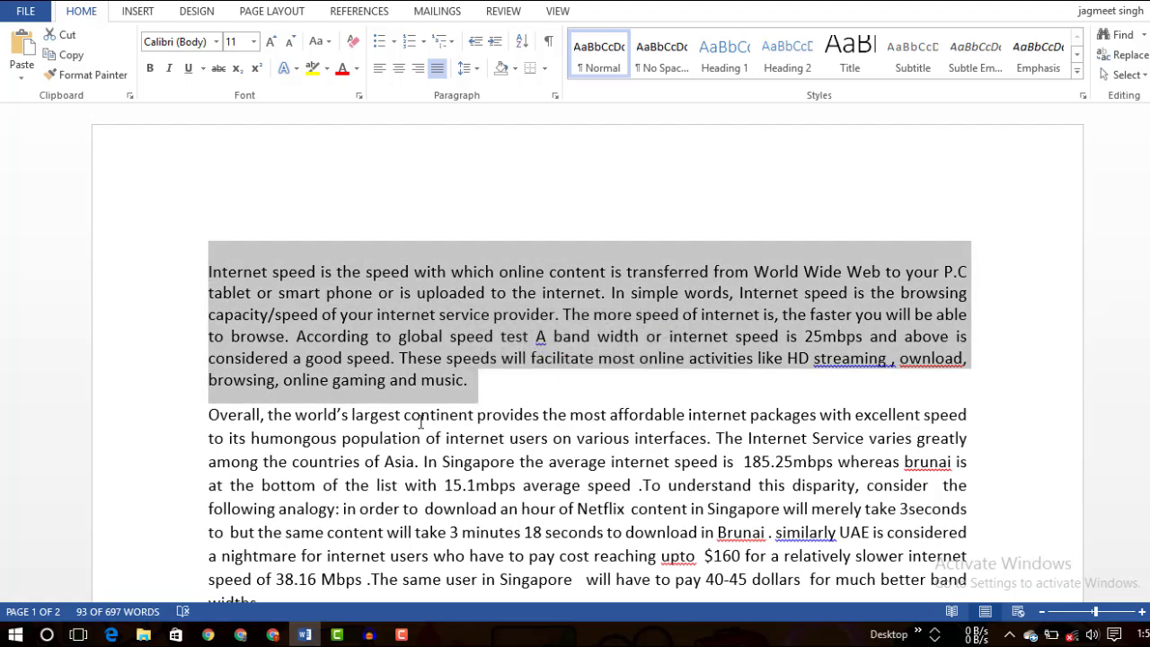
click(208, 271)
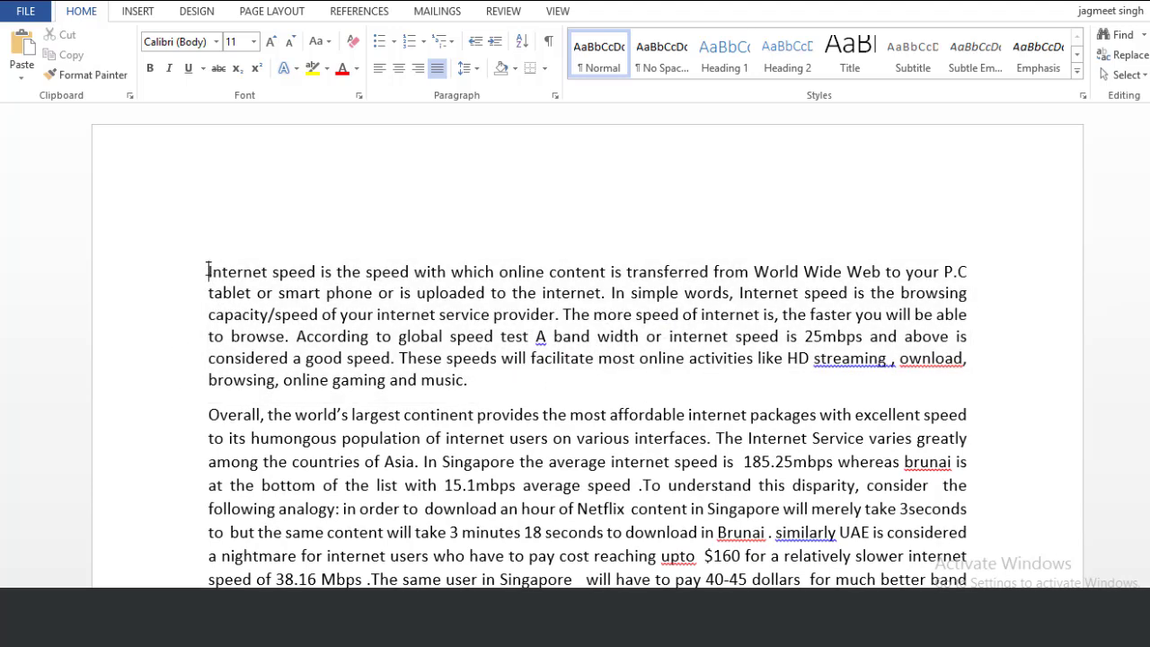
key(shift+Down)
key(shift+Down)
key(shift+Down)
key(shift+Down)
key(shift+Down)
key(shift+Down)
key(shift+Down)
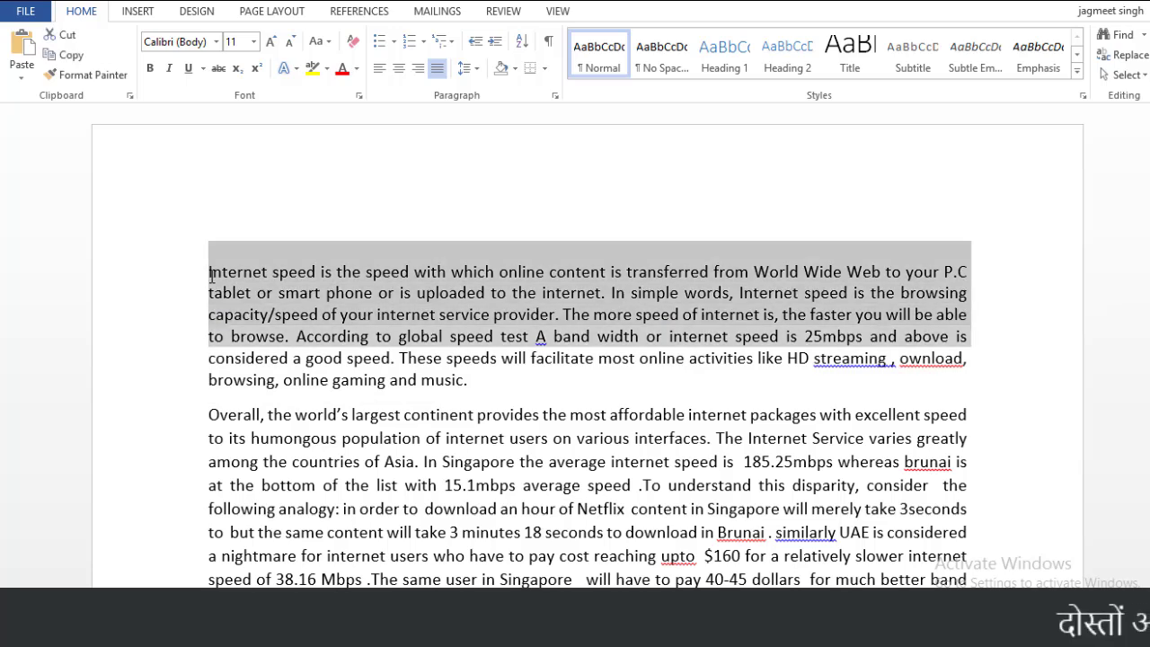
key(shift+Up)
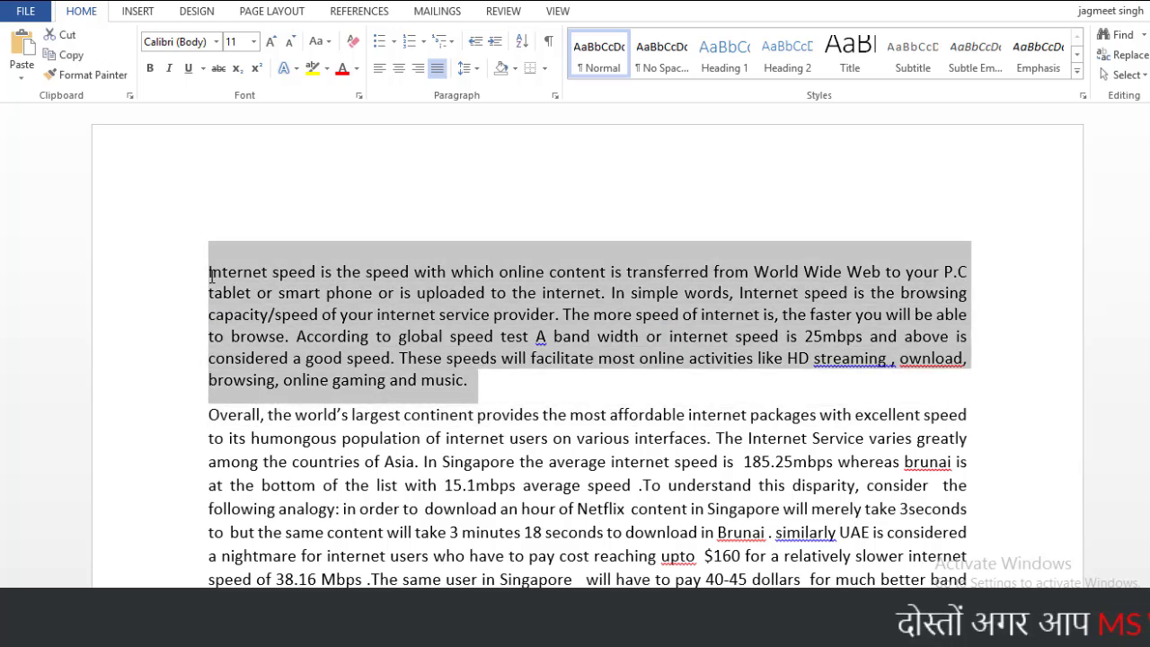
key(ctrl+b)
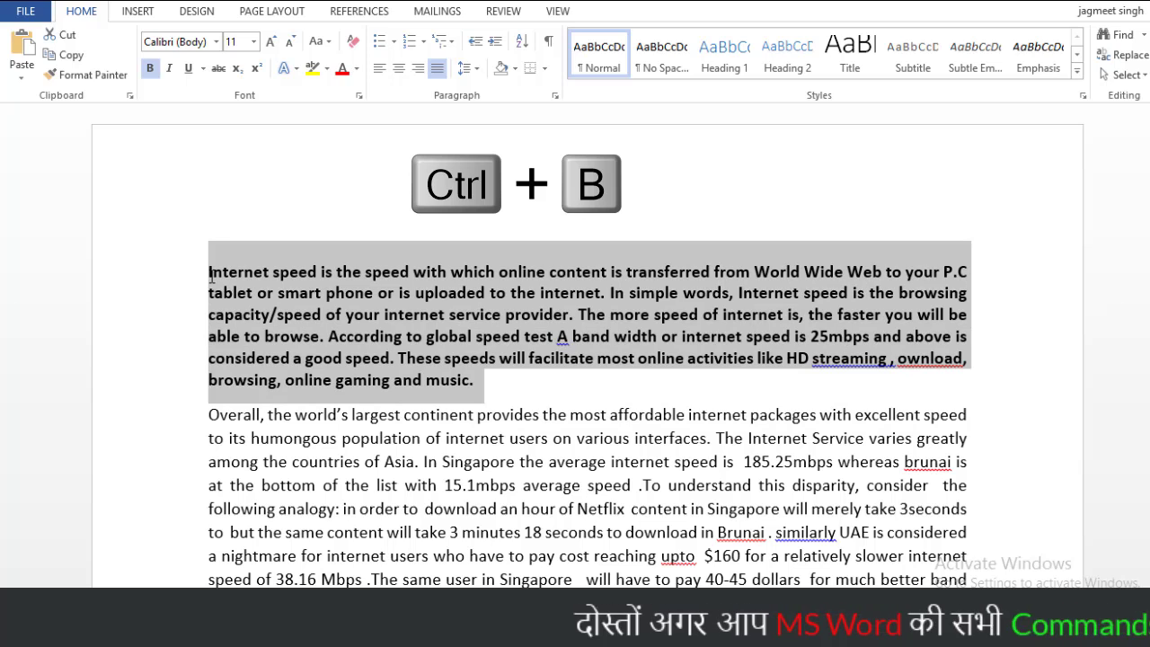
key(ctrl+i)
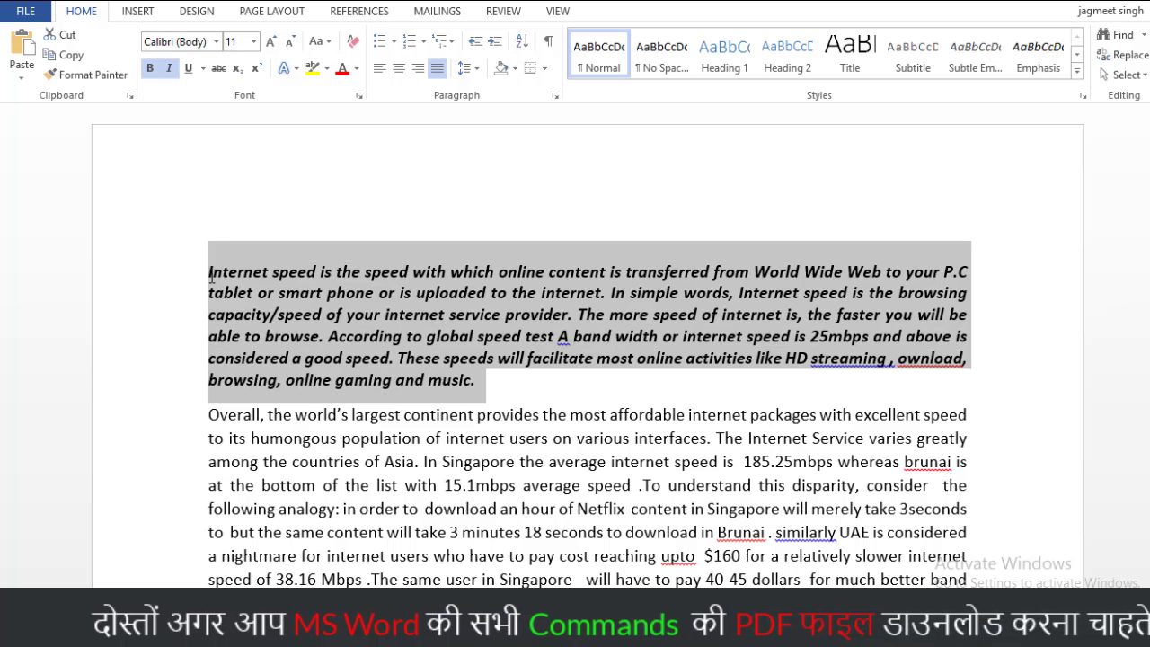
Step: Underline the first paragraph, remove that underline and clear the selection
key(ctrl+u)
key(ctrl+u)
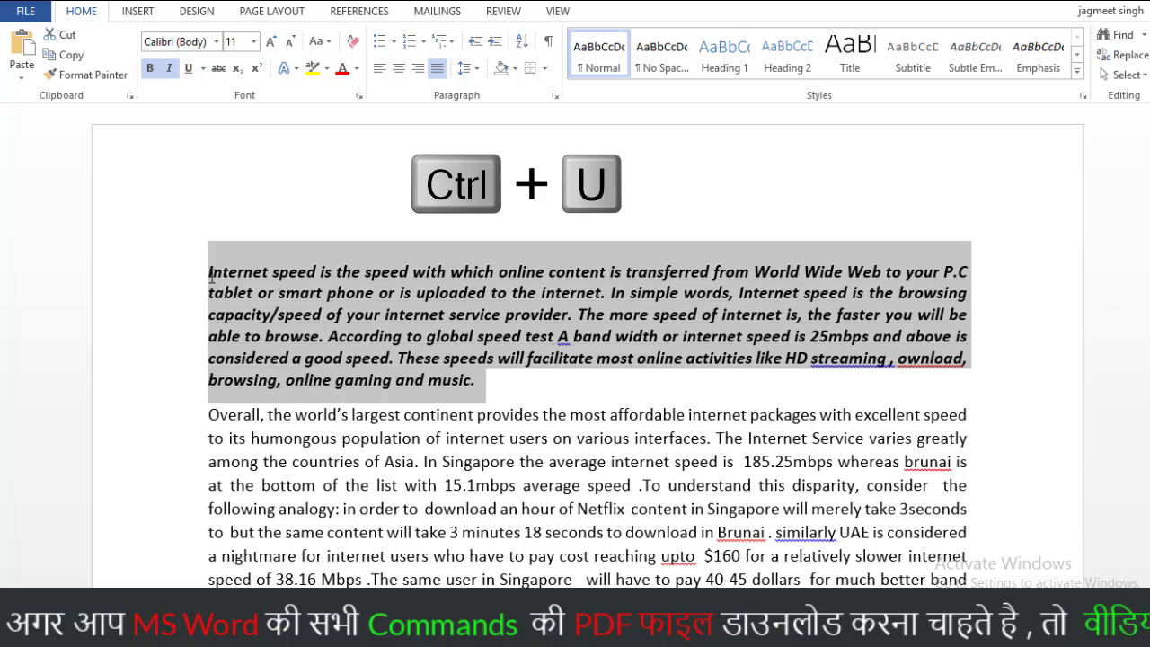
key(Left)
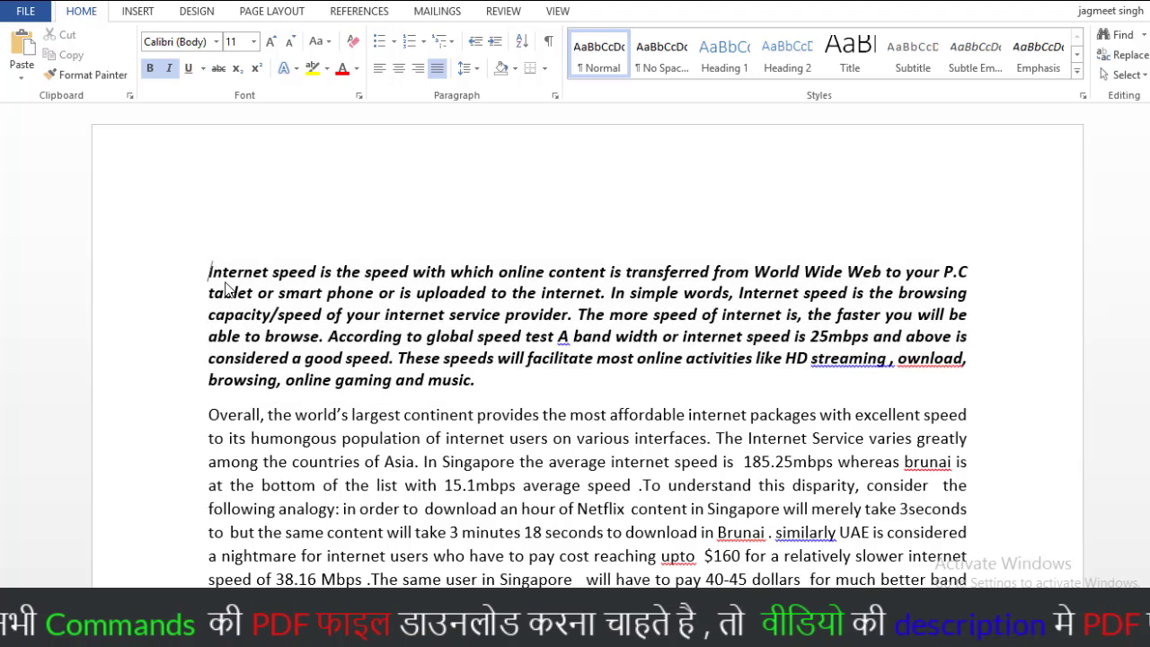
Step: Underline only the opening word "Internet", and undo the recent formatting changes in the document
drag(210, 272, 271, 271)
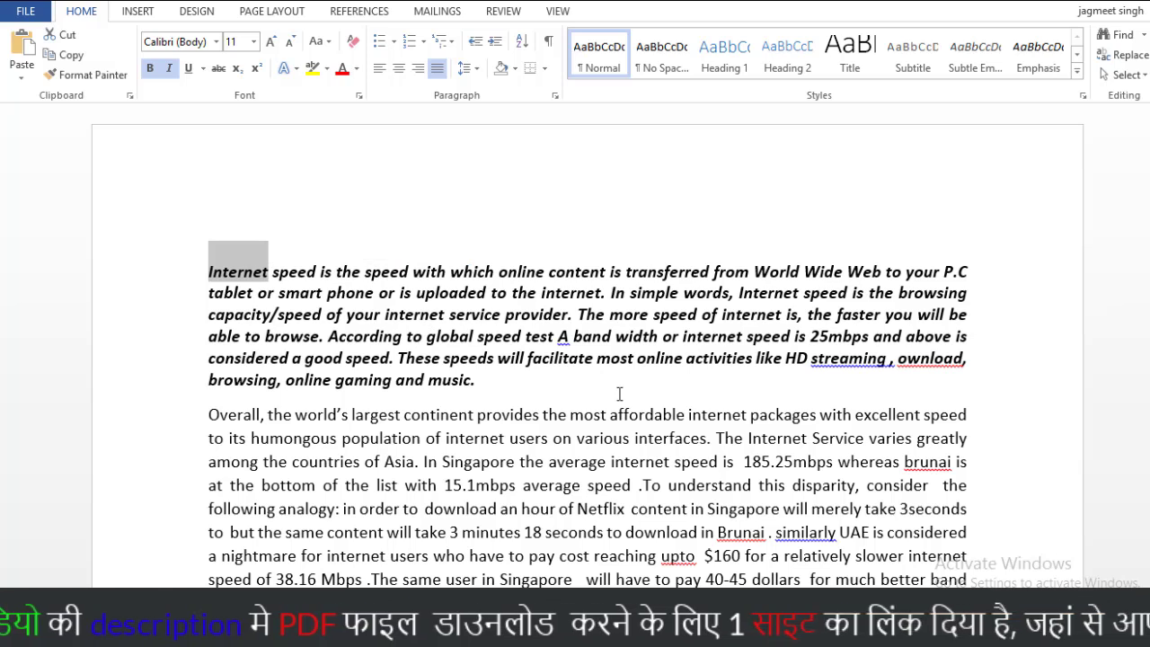
key(ctrl+u)
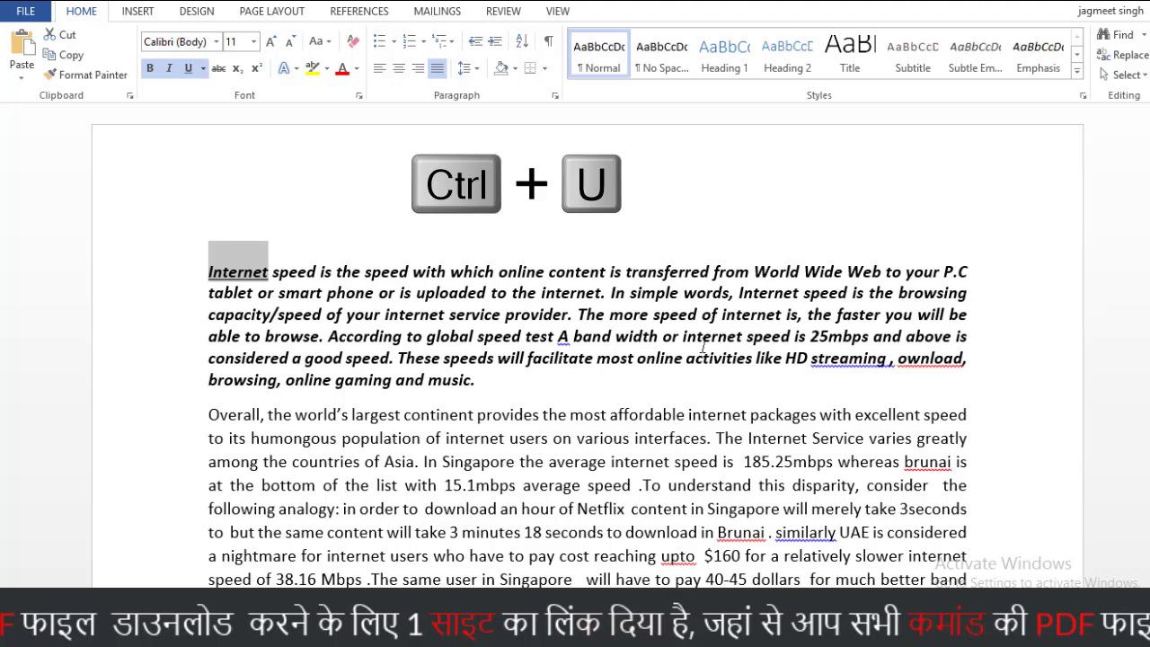
click(623, 327)
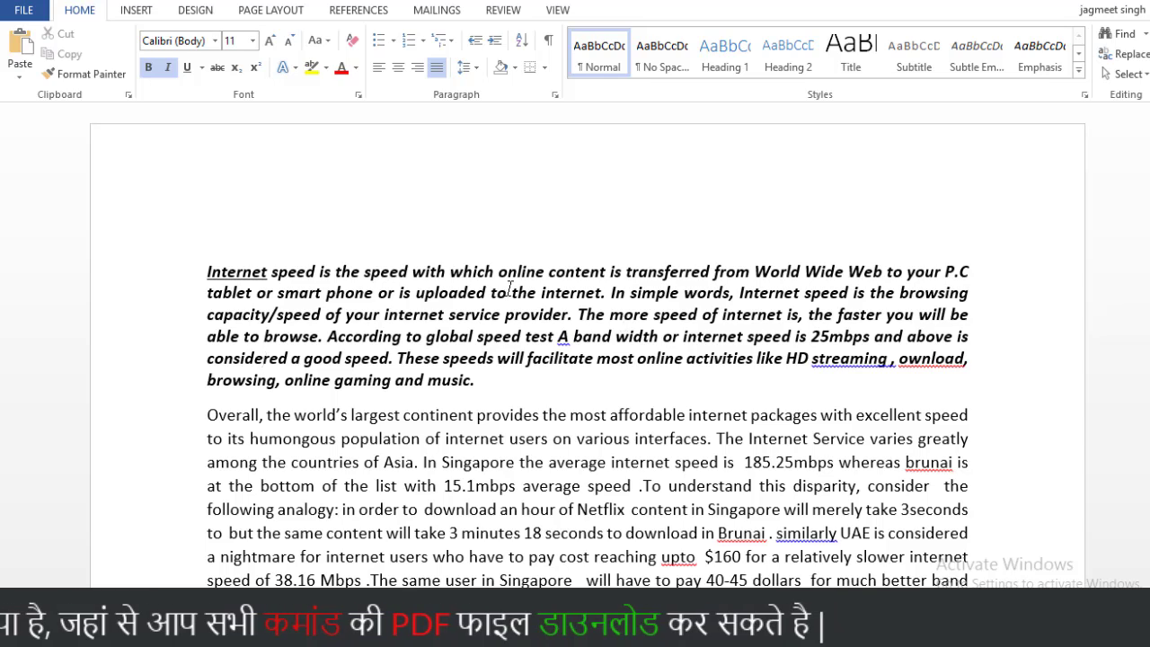
key(ctrl+z)
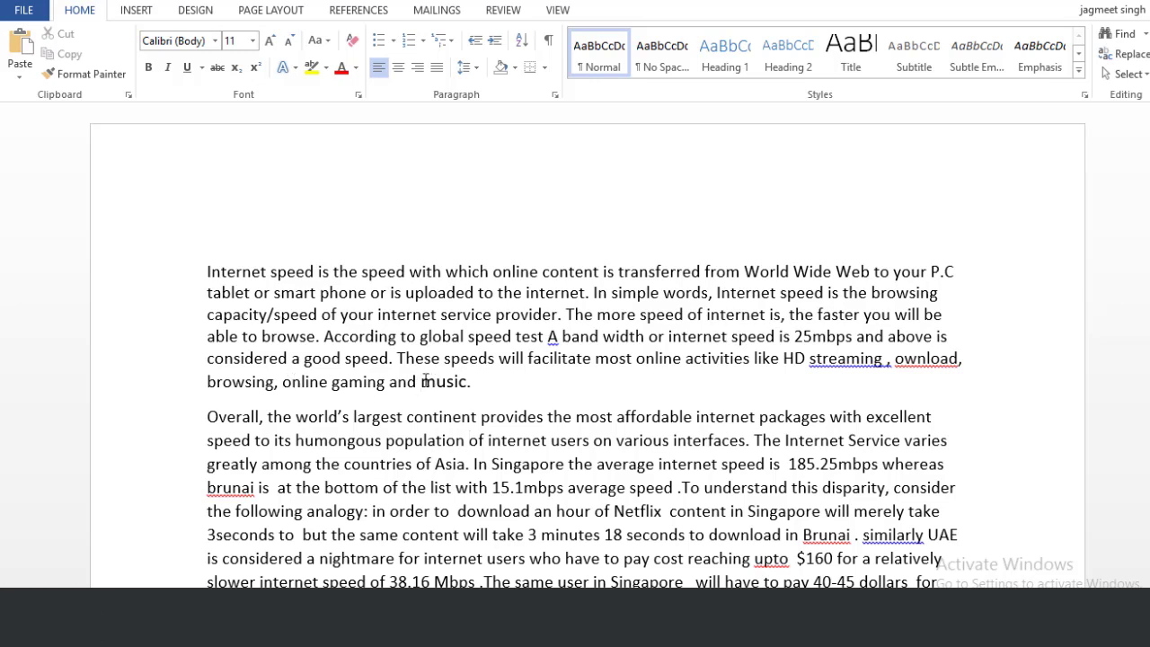
Step: Enlarge the word "music" at the end of the first paragraph point by point to size 27
drag(421, 382, 474, 382)
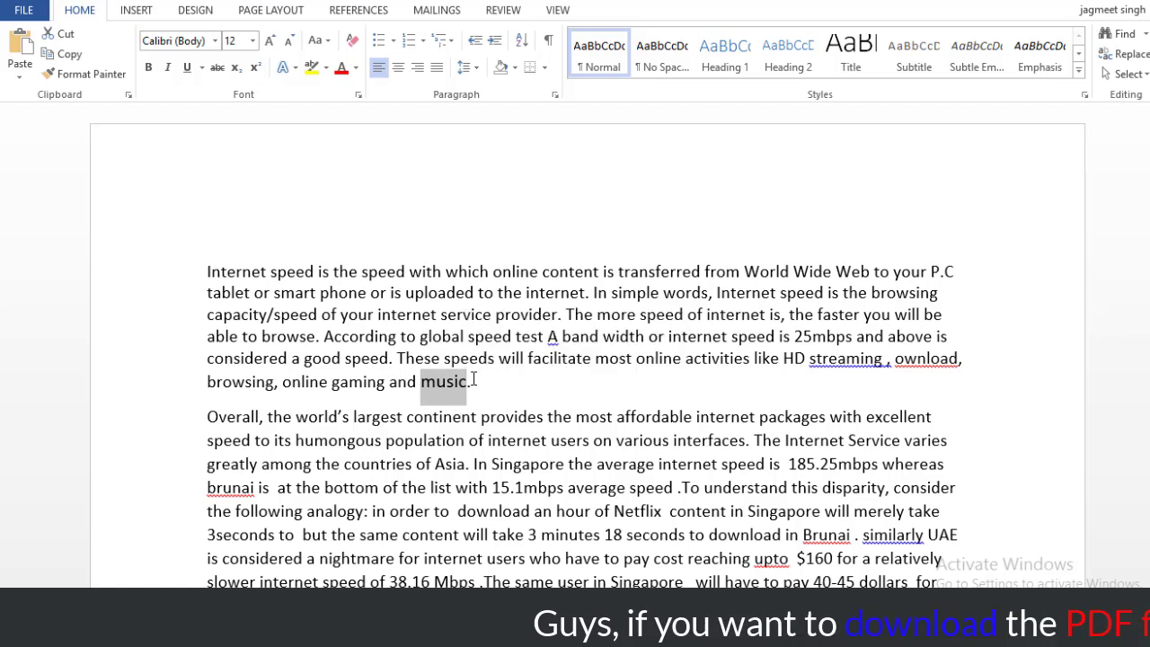
key(ctrl+bracketright)
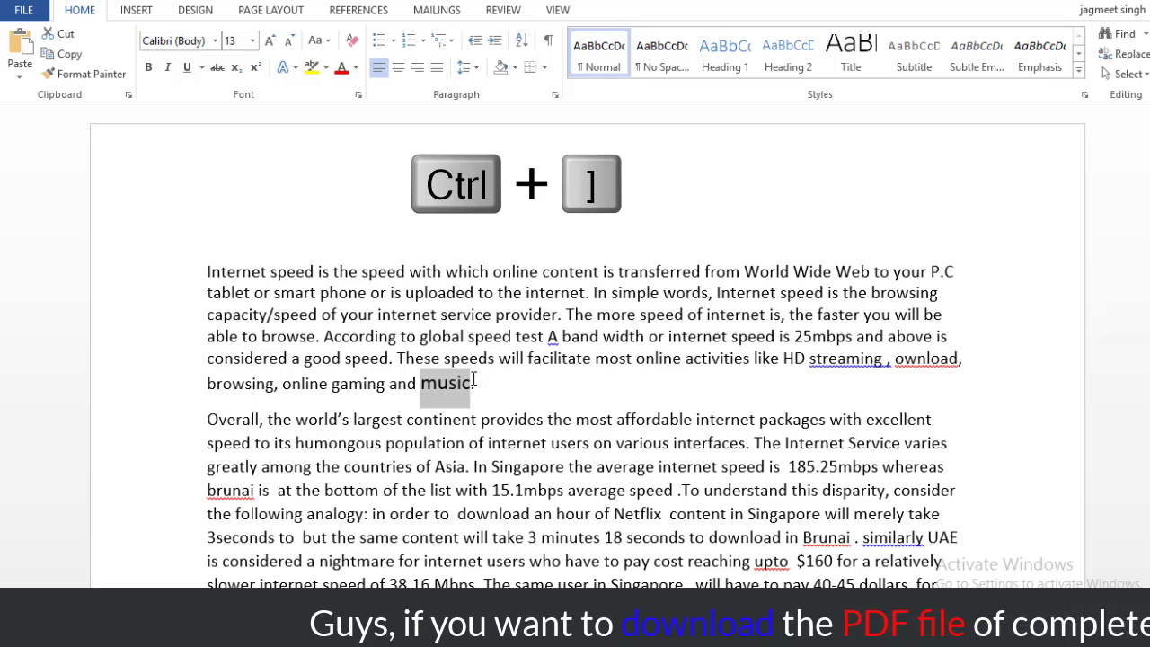
key(ctrl+bracketright)
key(ctrl+bracketright)
key(ctrl+bracketright)
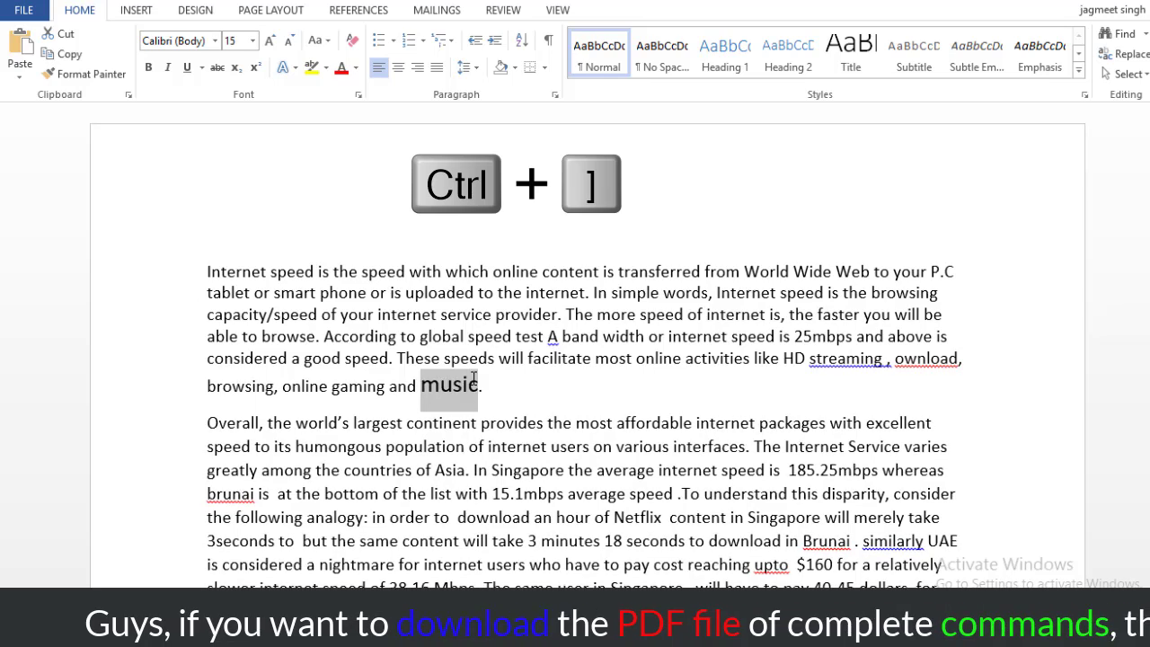
key(ctrl+bracketright)
key(ctrl+bracketright)
key(ctrl+bracketright)
key(ctrl+bracketright)
key(ctrl+bracketright)
key(ctrl+bracketright)
key(ctrl+bracketright)
key(ctrl+bracketright)
key(ctrl+bracketright)
key(ctrl+bracketright)
key(ctrl+bracketright)
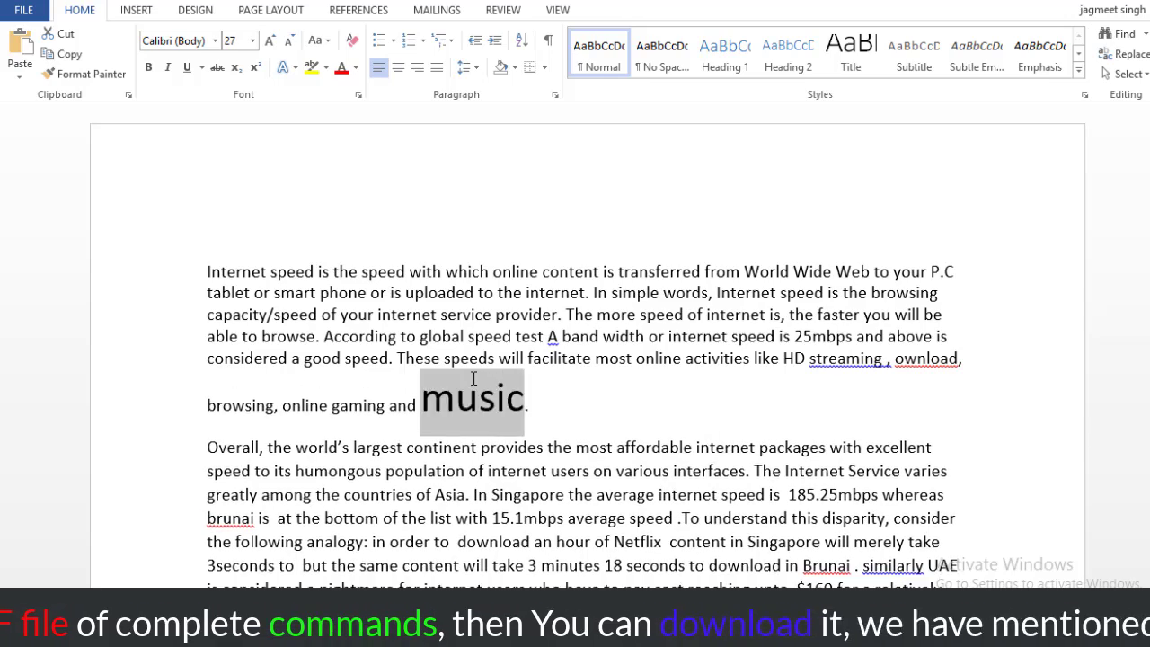
Step: Shrink and re-enlarge the word "music" one point at a time, ending at font size 13
key(ctrl+bracketleft)
key(ctrl+bracketleft)
key(ctrl+bracketleft)
key(ctrl+bracketleft)
key(ctrl+bracketleft)
key(ctrl+bracketleft)
key(ctrl+bracketleft)
key(ctrl+bracketleft)
key(ctrl+bracketleft)
key(ctrl+bracketleft)
key(ctrl+bracketleft)
key(ctrl+bracketleft)
key(ctrl+bracketleft)
key(ctrl+bracketleft)
key(ctrl+bracketleft)
key(ctrl+bracketleft)
key(ctrl+bracketleft)
key(ctrl+bracketleft)
key(ctrl+bracketleft)
key(ctrl+bracketleft)
key(ctrl+bracketleft)
key(ctrl+bracketleft)
key(ctrl+bracketleft)
key(ctrl+bracketleft)
key(ctrl+bracketright)
key(ctrl+bracketright)
key(ctrl+bracketright)
key(ctrl+bracketright)
key(ctrl+bracketright)
key(ctrl+bracketright)
key(ctrl+bracketright)
key(ctrl+bracketright)
key(ctrl+bracketright)
key(ctrl+bracketright)
key(ctrl+bracketright)
key(ctrl+bracketleft)
key(ctrl+bracketleft)
key(ctrl+bracketleft)
key(ctrl+bracketright)
key(ctrl+bracketright)
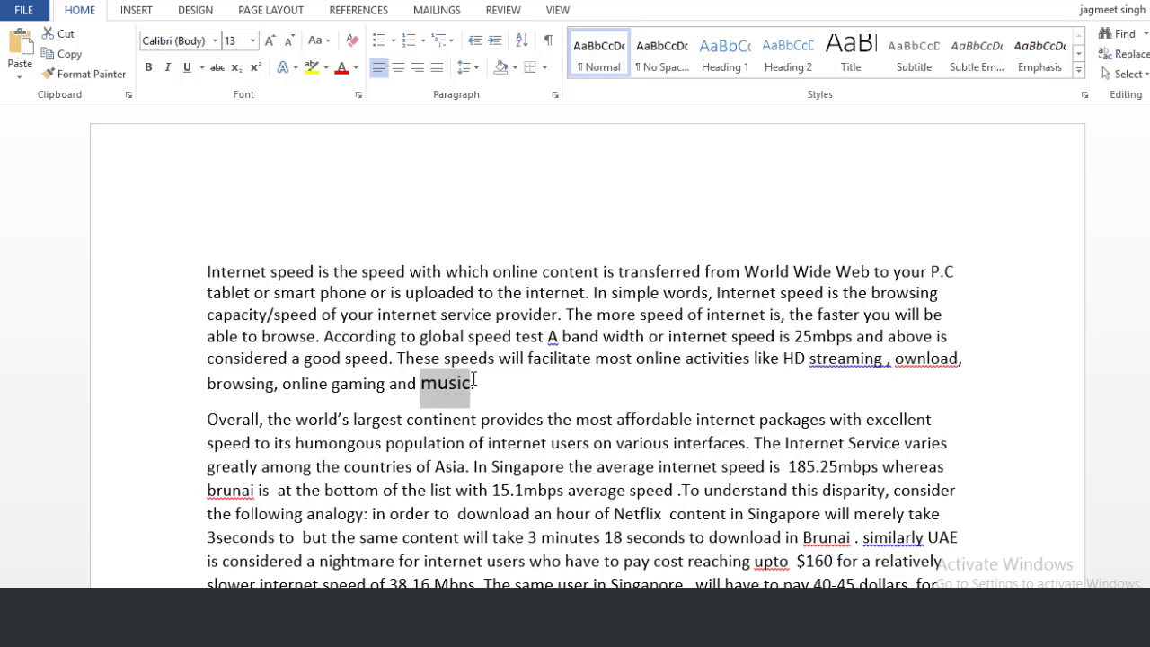
Step: Select "online gaming and music" at the end of the first paragraph, character by character backwards
click(474, 381)
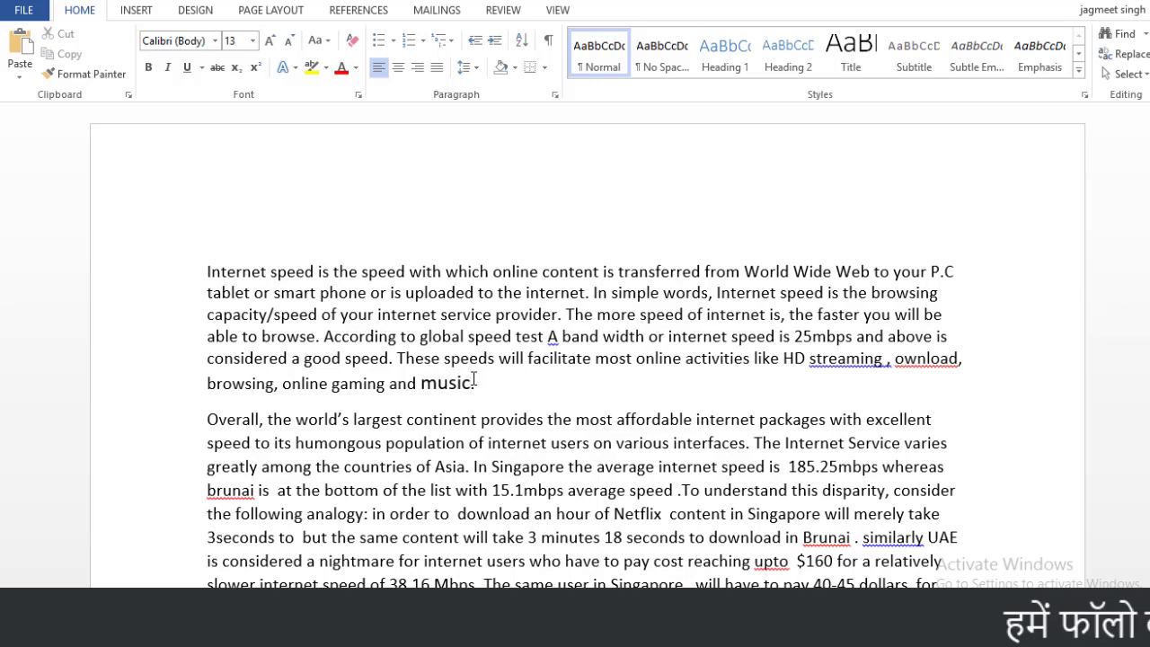
key(shift+Left)
key(shift+Left)
key(shift+Left)
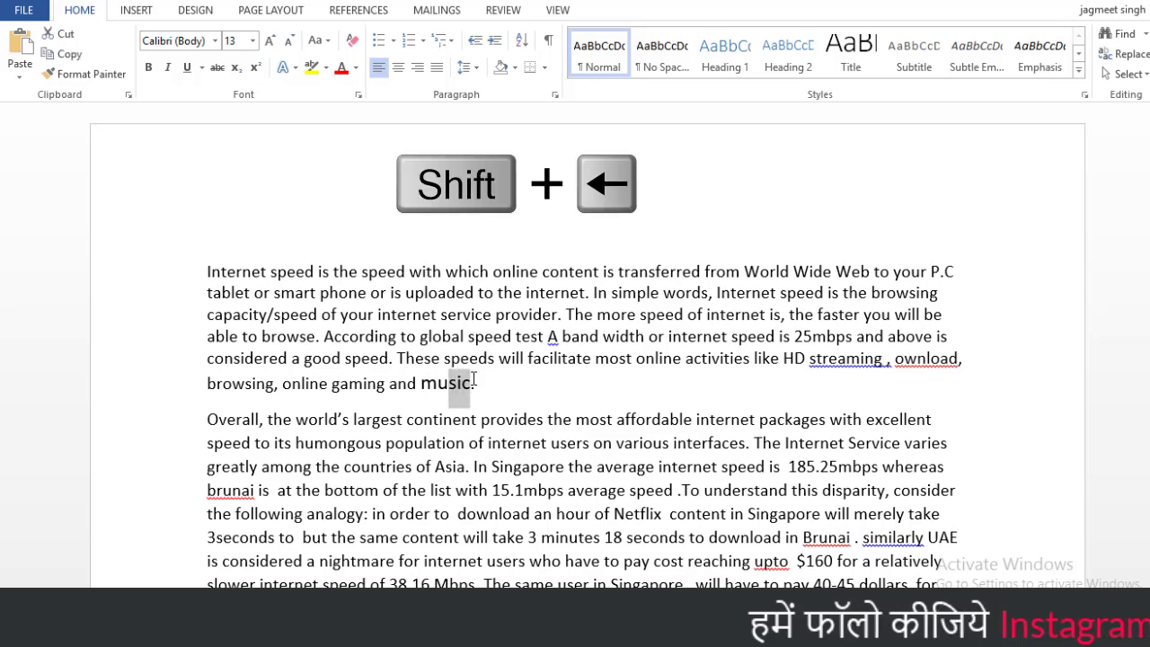
key(shift+Left)
key(shift+Left)
key(shift+Left)
key(shift+Left)
key(shift+Left)
key(shift+Left)
key(shift+Left)
key(shift+Left)
key(shift+Left)
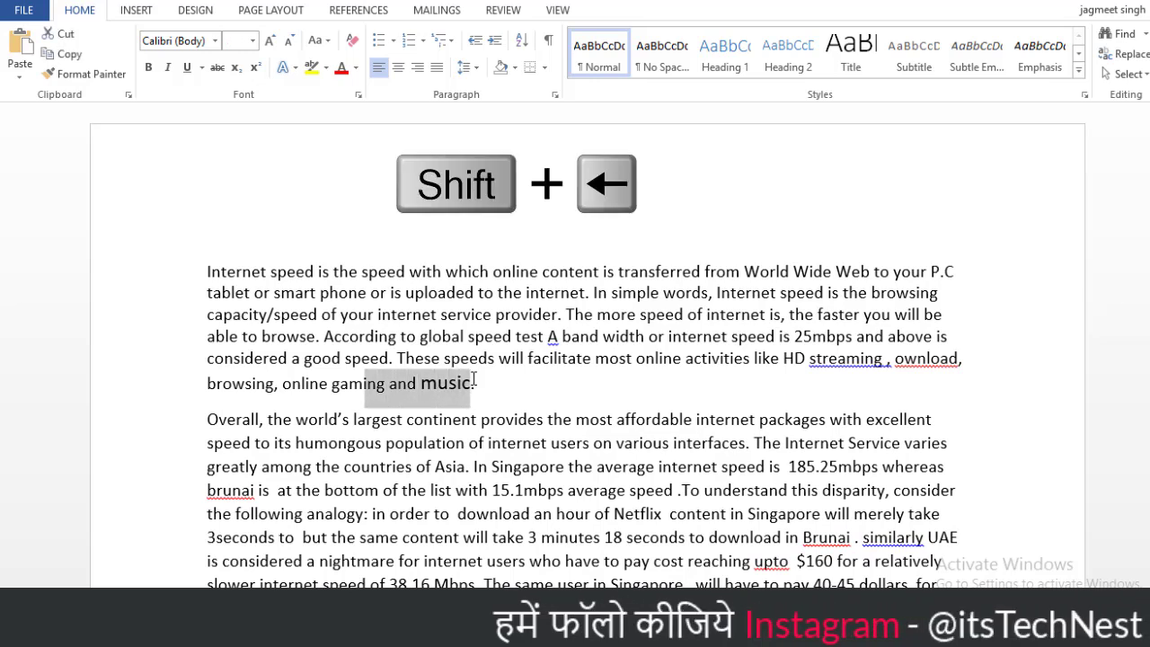
key(shift+Left)
key(shift+Left)
key(shift+Left)
key(shift+Left)
key(shift+Left)
key(shift+Left)
key(shift+Left)
key(shift+Left)
key(shift+Left)
key(shift+Left)
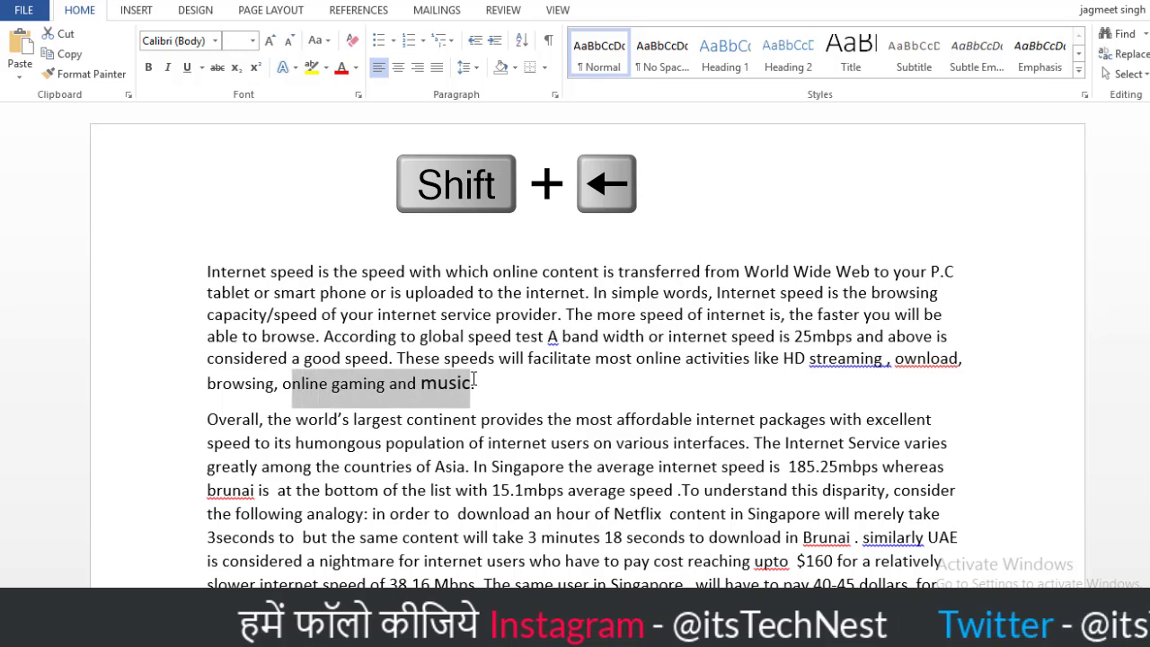
key(shift+Left)
key(shift+Left)
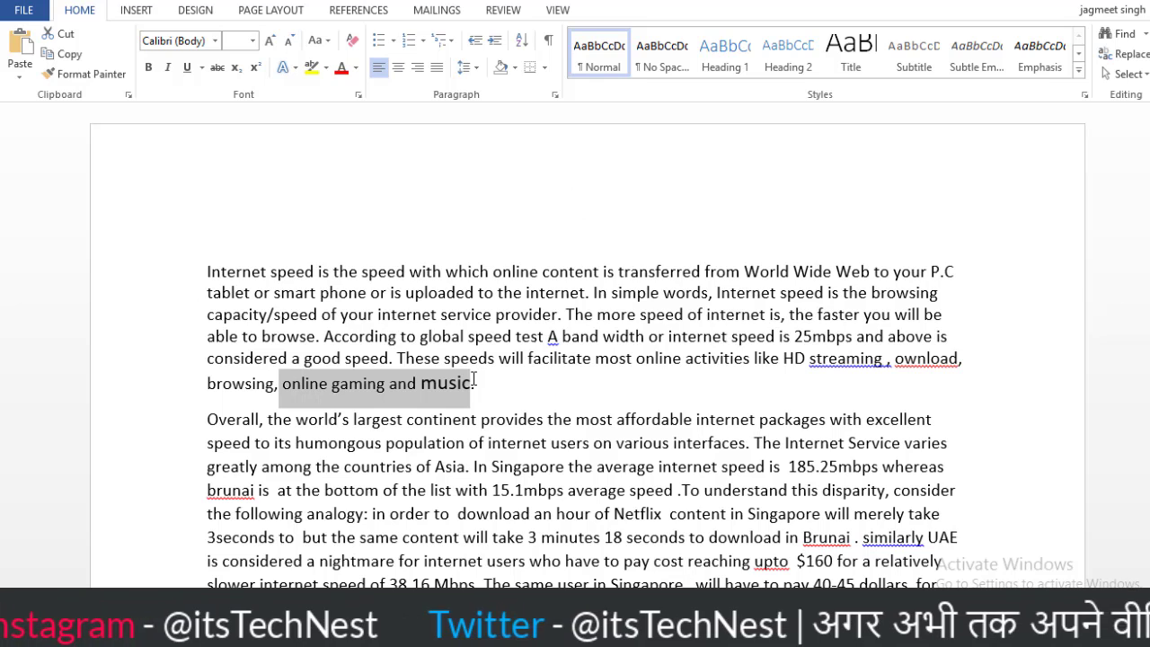
Step: Extend the selection upward line by line to the start of the first paragraph, and clear it
key(shift+Up)
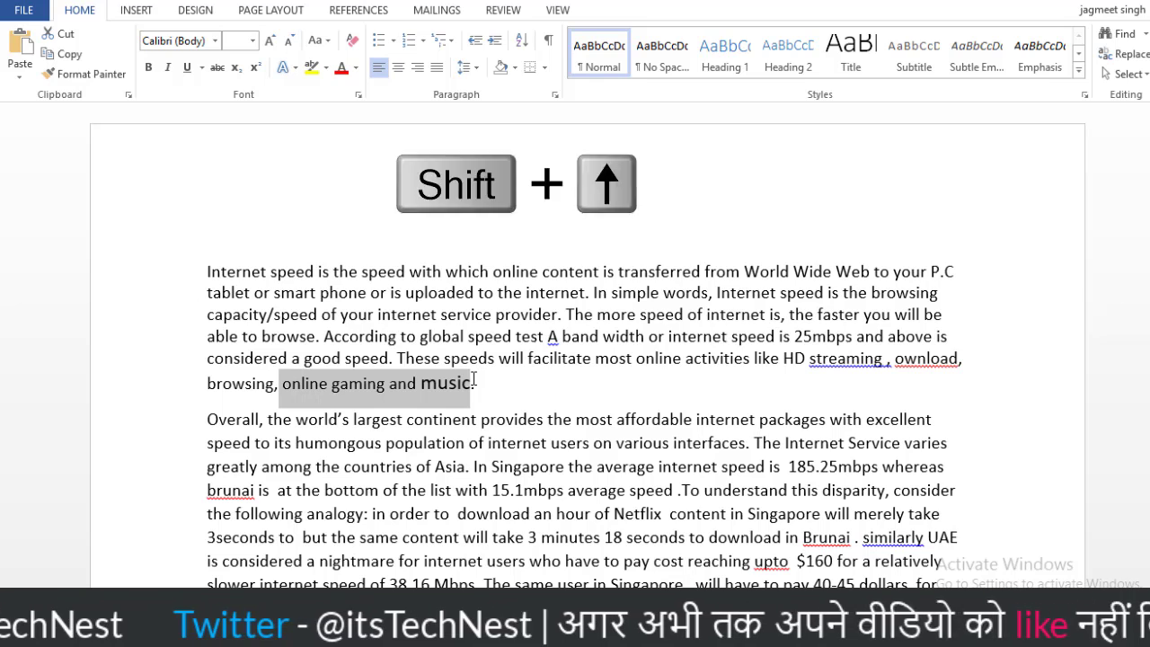
key(shift+Up)
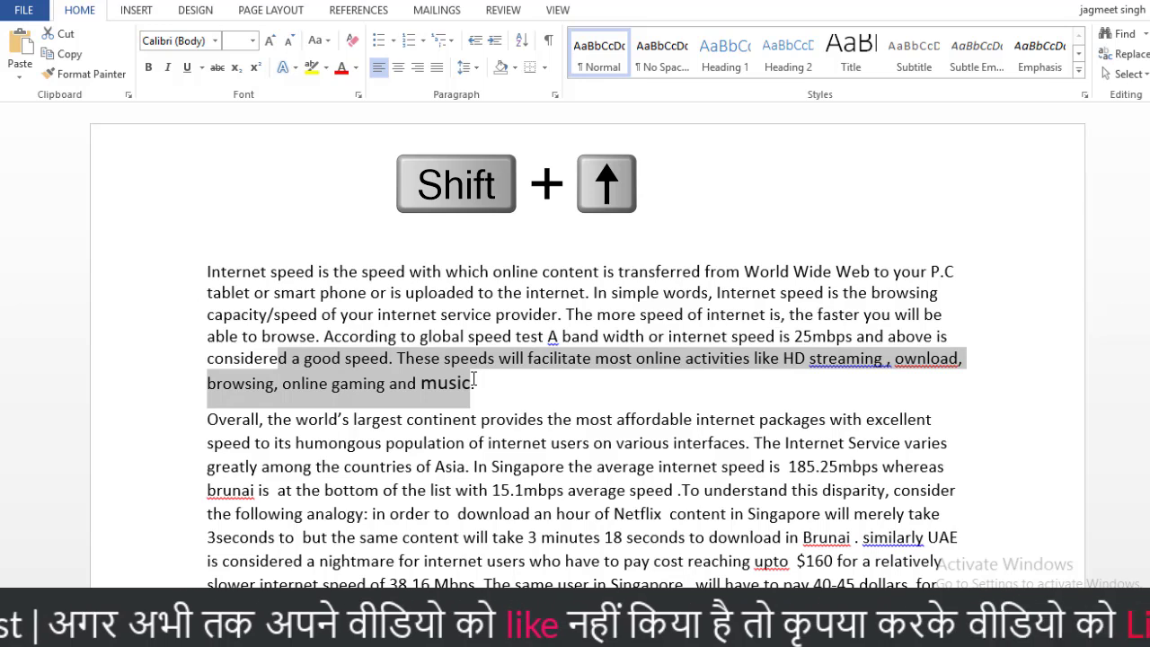
key(shift+Up)
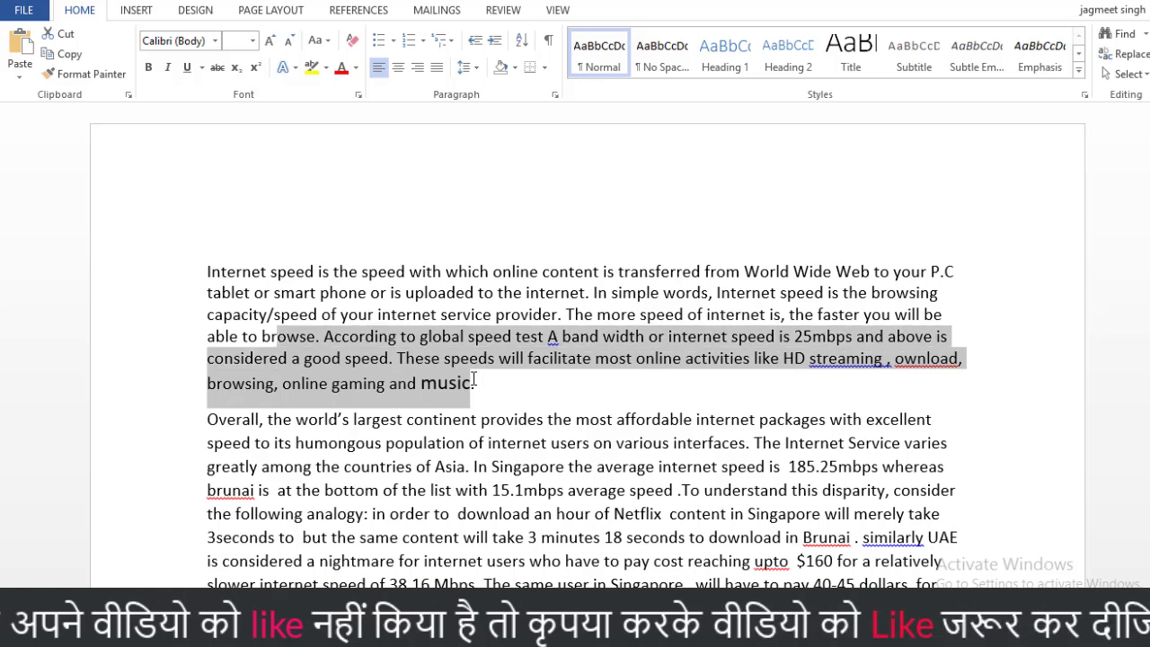
key(shift+Up)
key(shift+Up)
key(shift+Up)
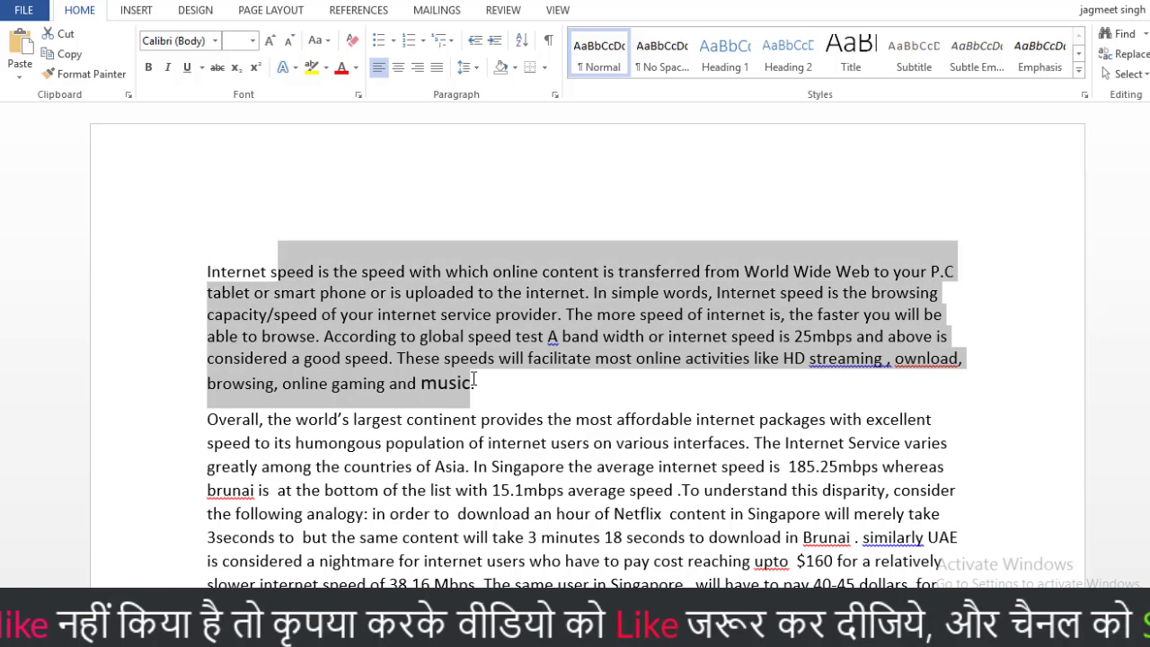
key(shift+Home)
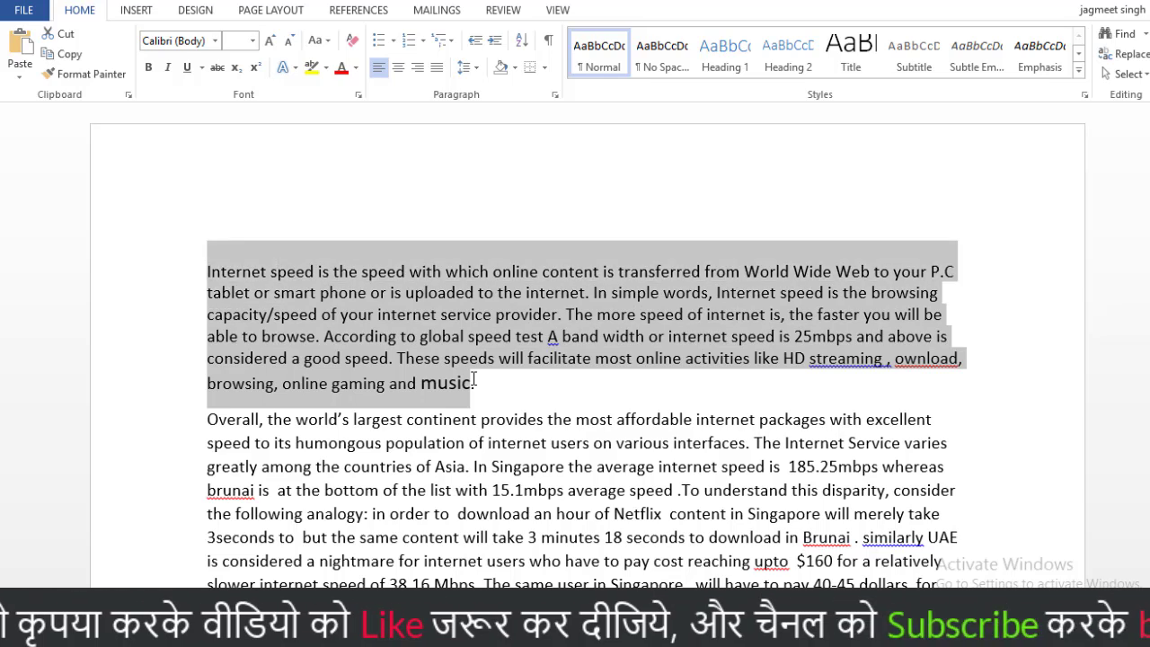
key(Right)
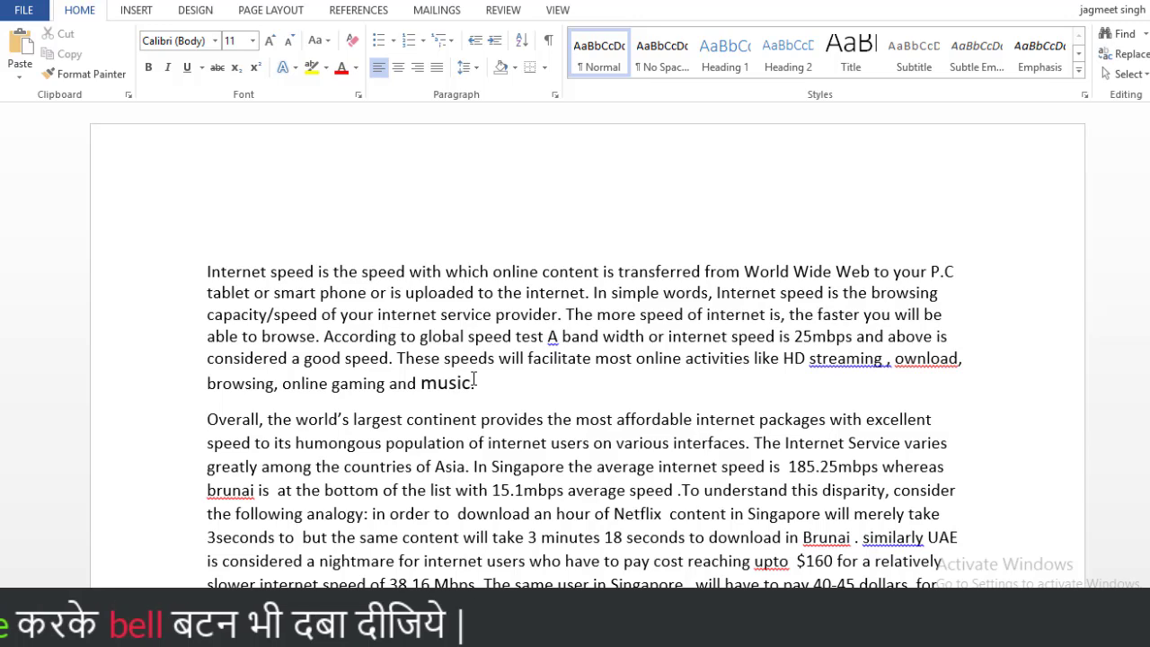
Step: Preview the Adobe Caslon Pro Bold font in Italic, Bold and Bold Italic styles in the Font settings, and dismiss them without applying
key(ctrl+d)
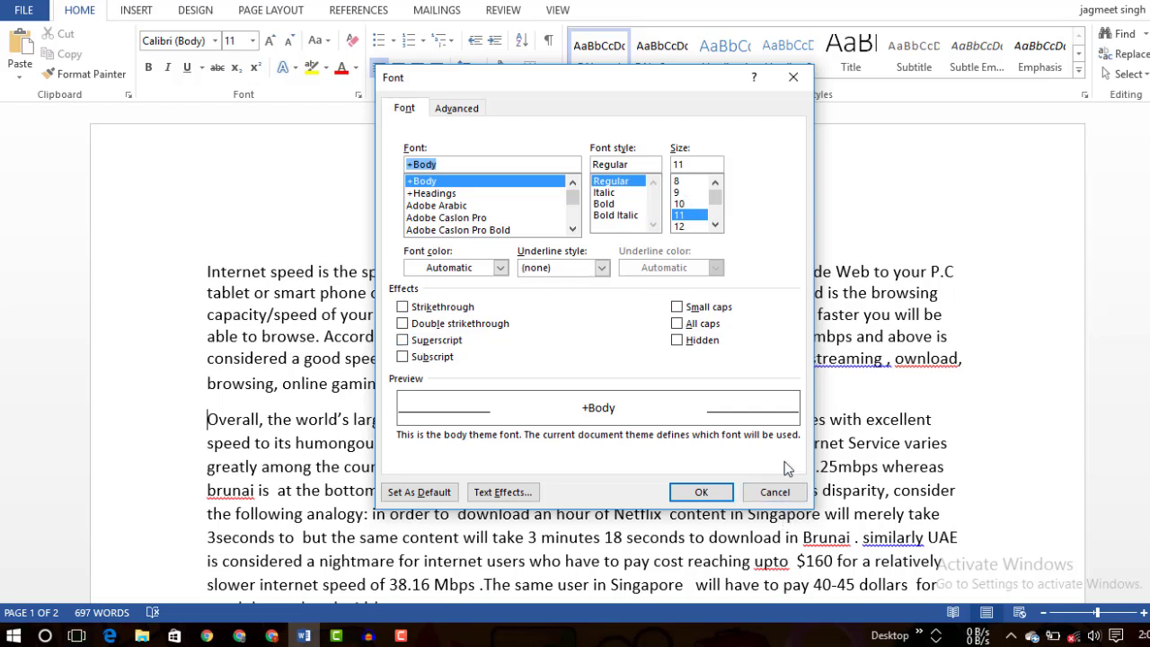
click(449, 193)
click(475, 219)
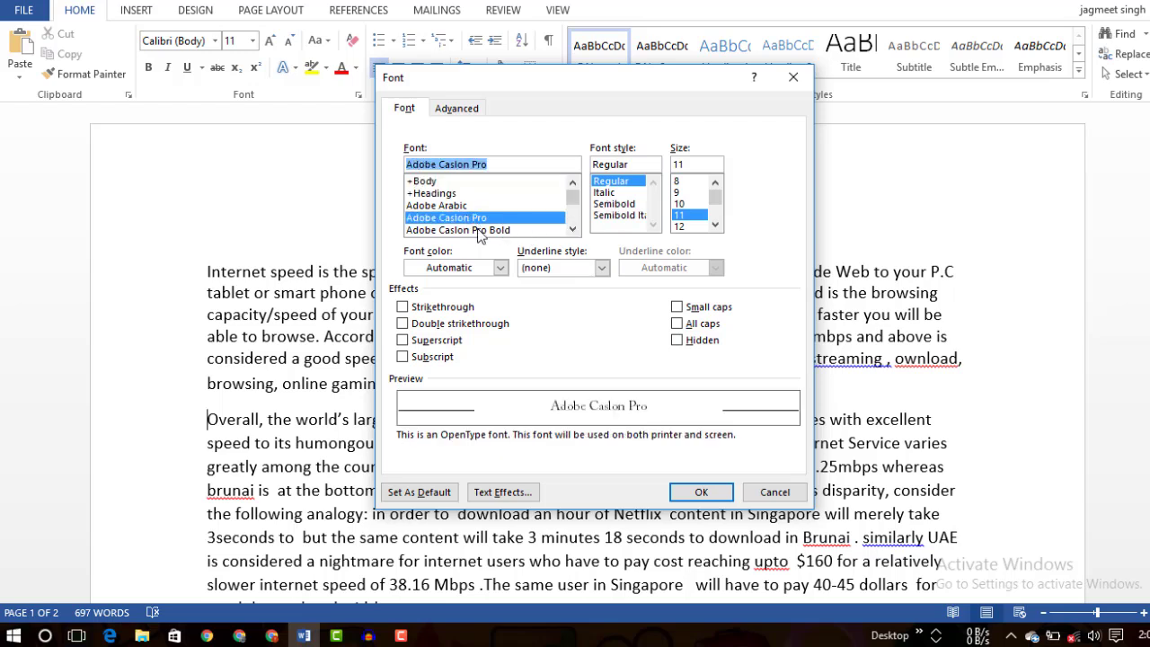
click(494, 231)
click(603, 194)
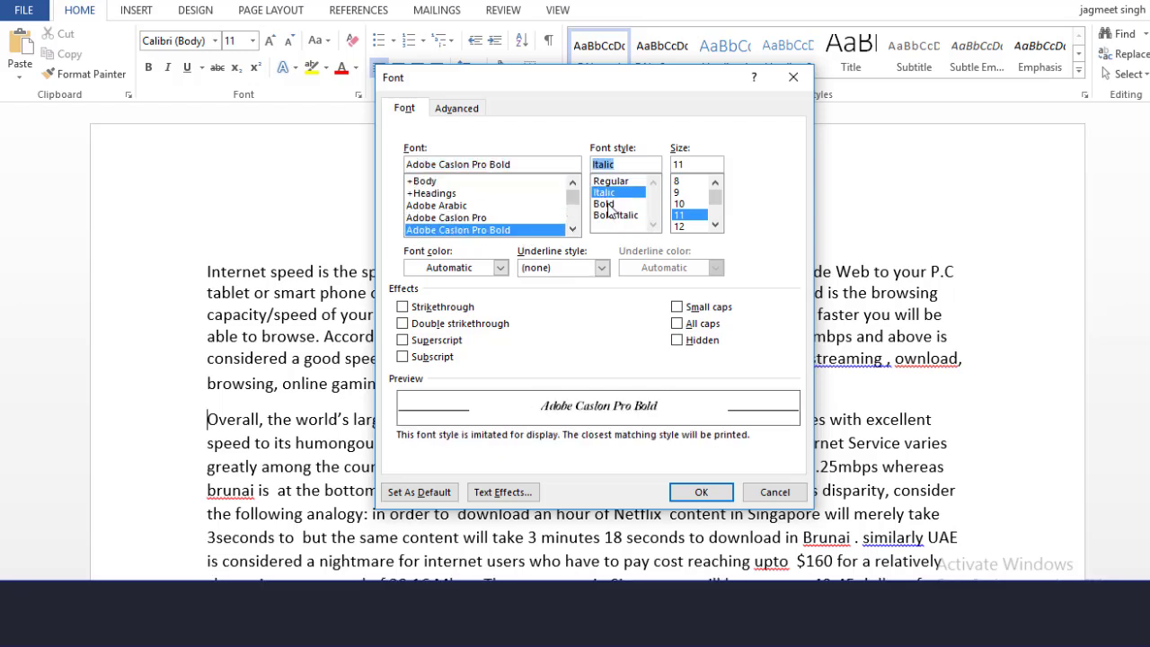
click(607, 204)
click(615, 216)
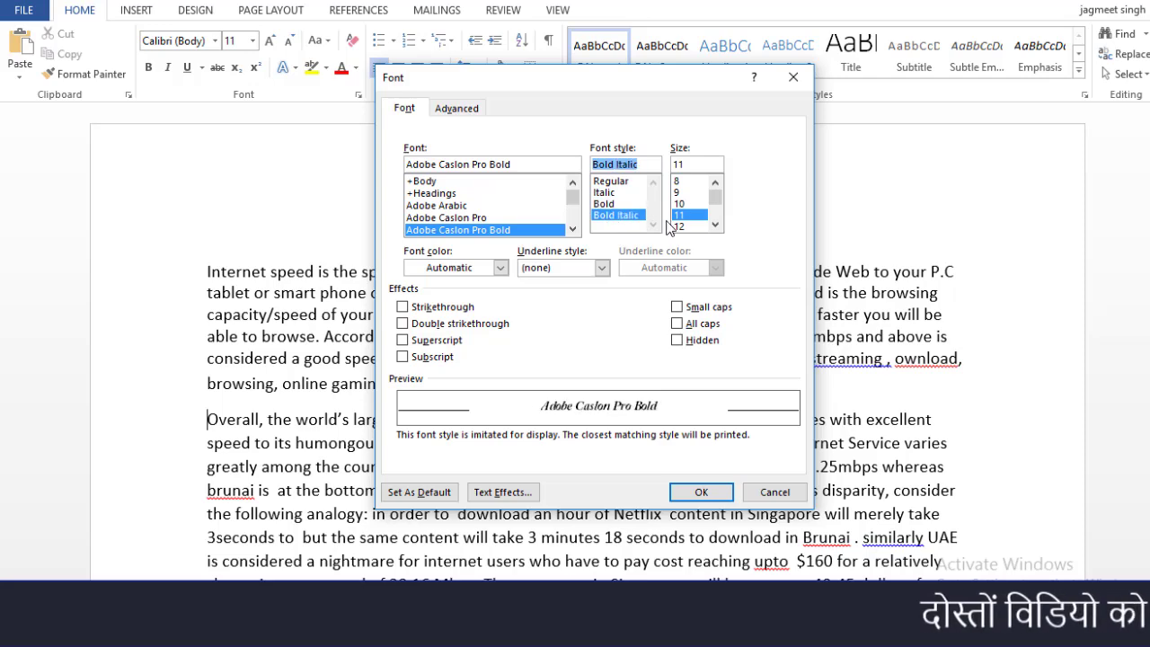
click(774, 492)
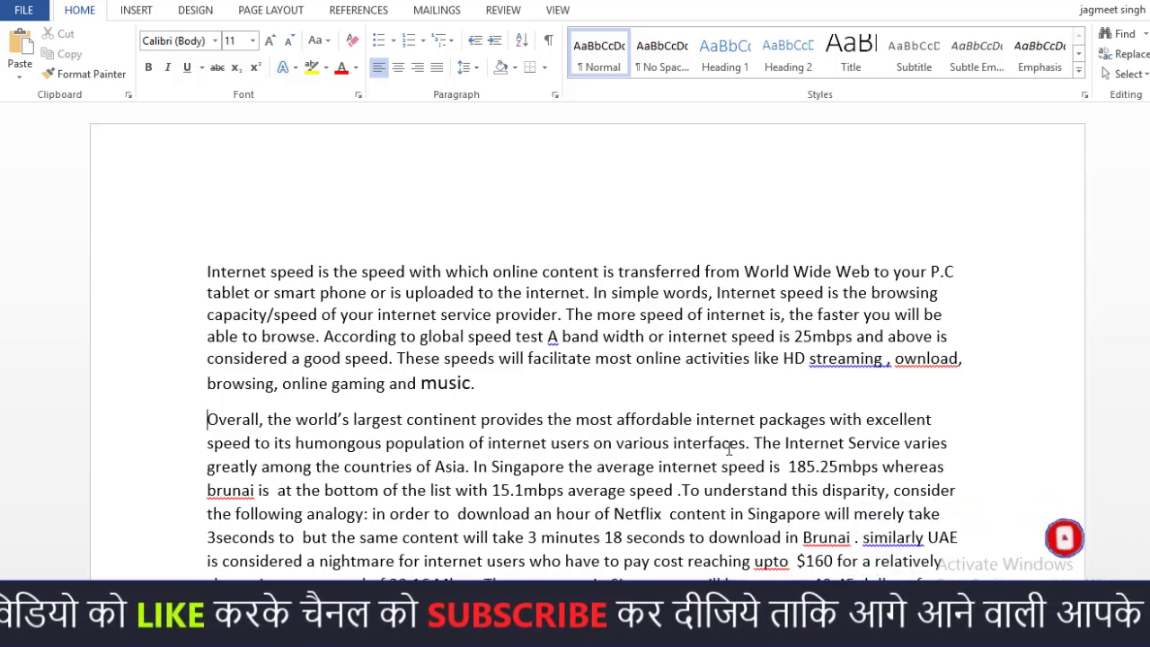
Step: Select the whole document, apply a bulleted list to all paragraphs, and look through the bulleted text
drag(203, 270, 477, 386)
click(481, 386)
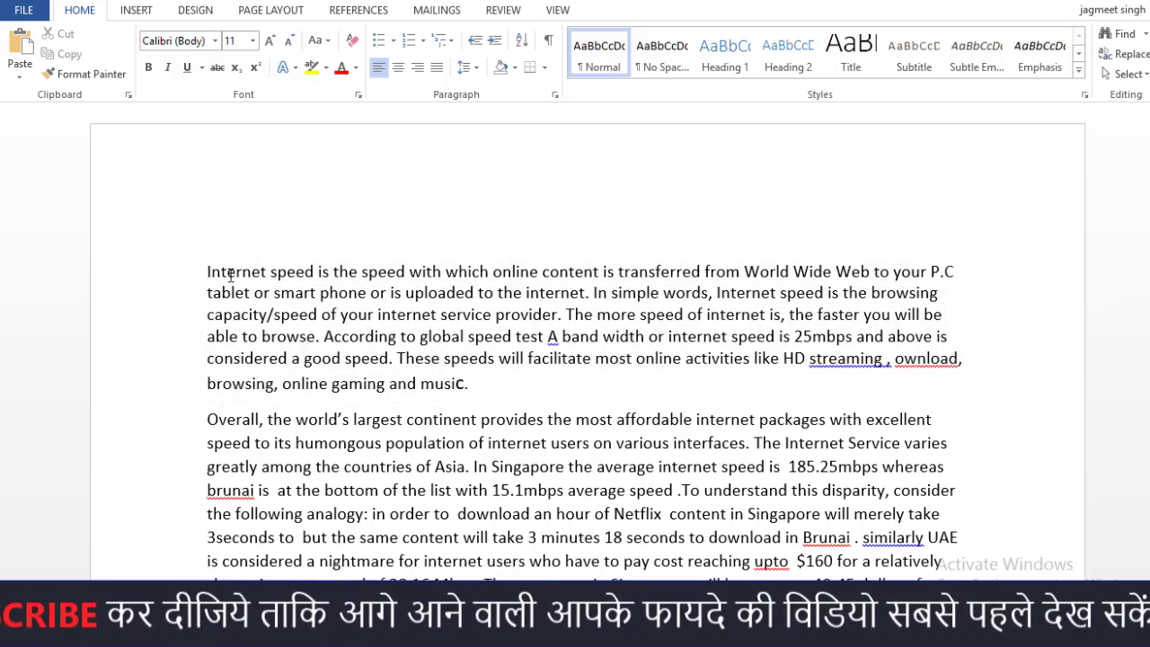
key(ctrl+a)
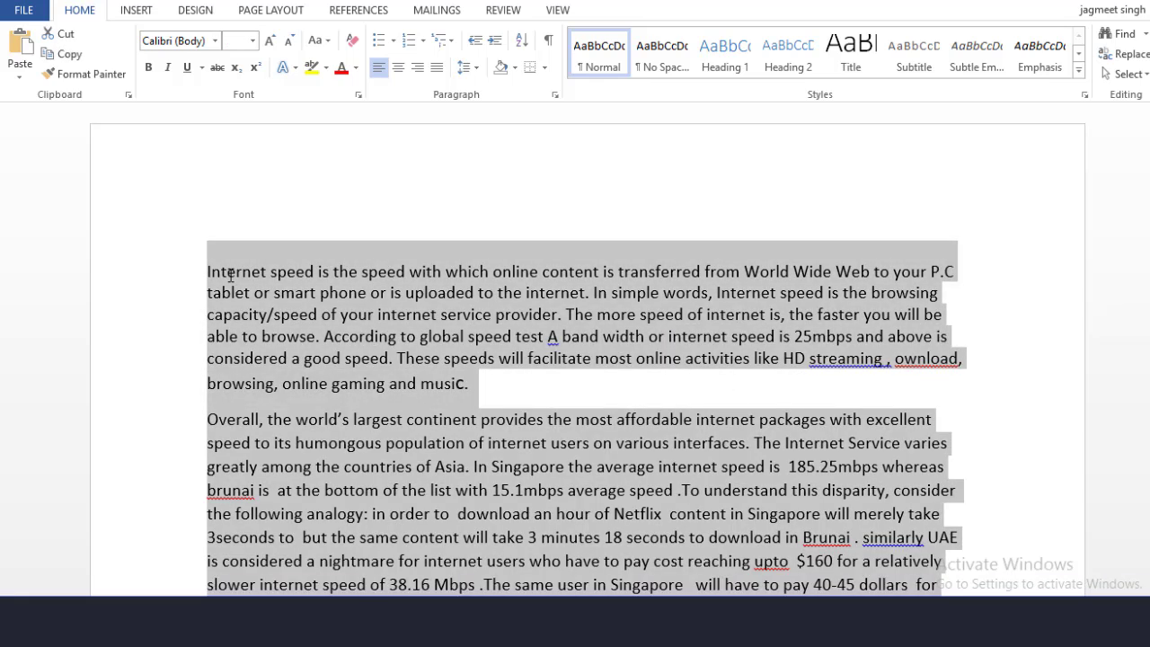
scroll(346, 328, down, 10)
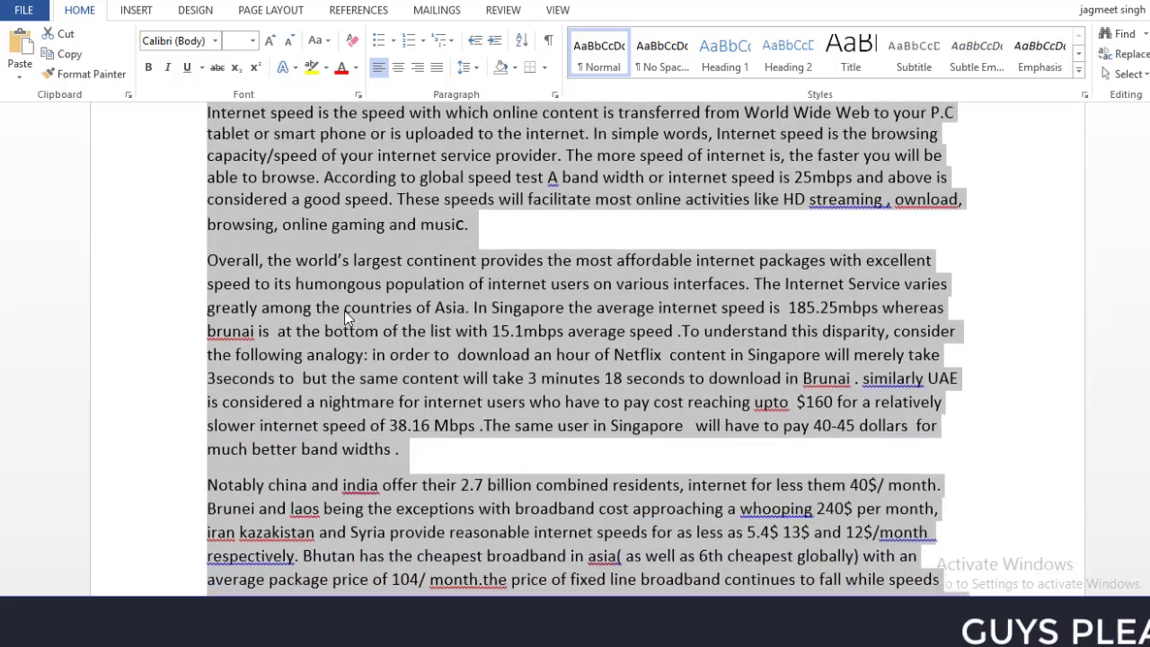
scroll(342, 335, up, 10)
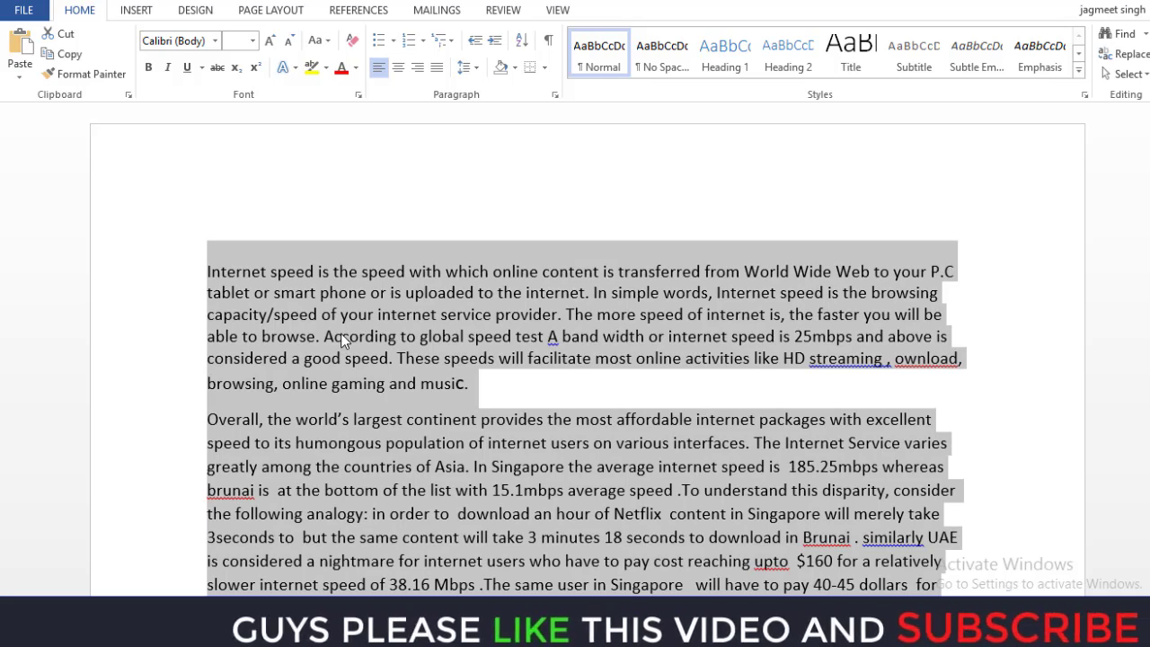
key(ctrl+shift+l)
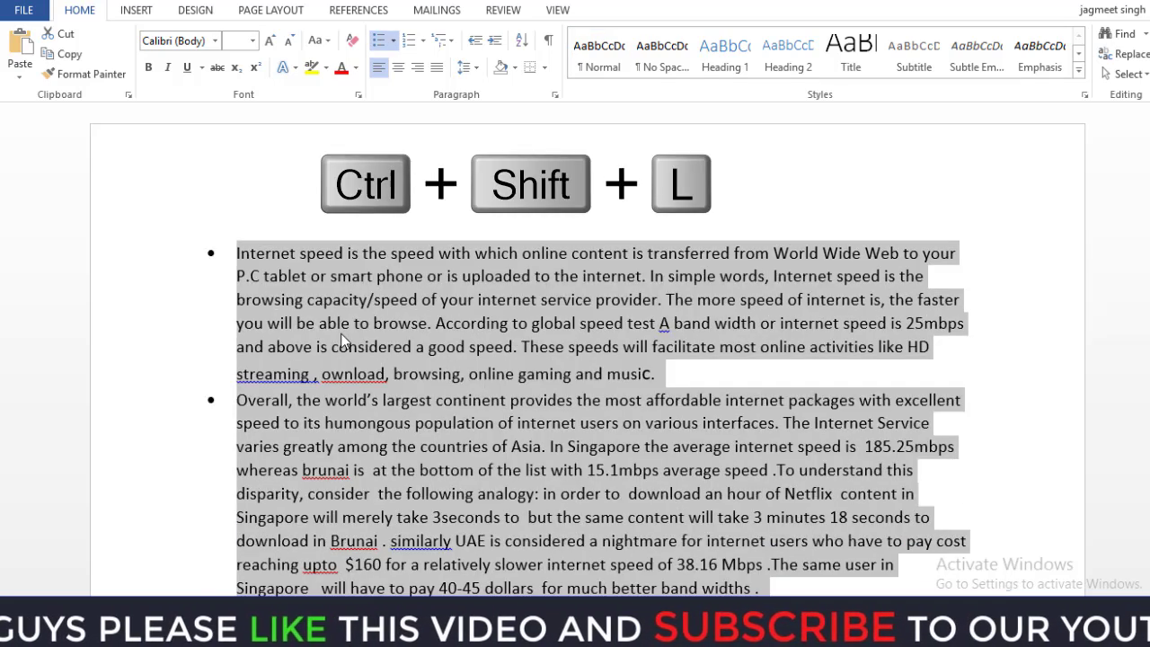
scroll(491, 341, down, 7)
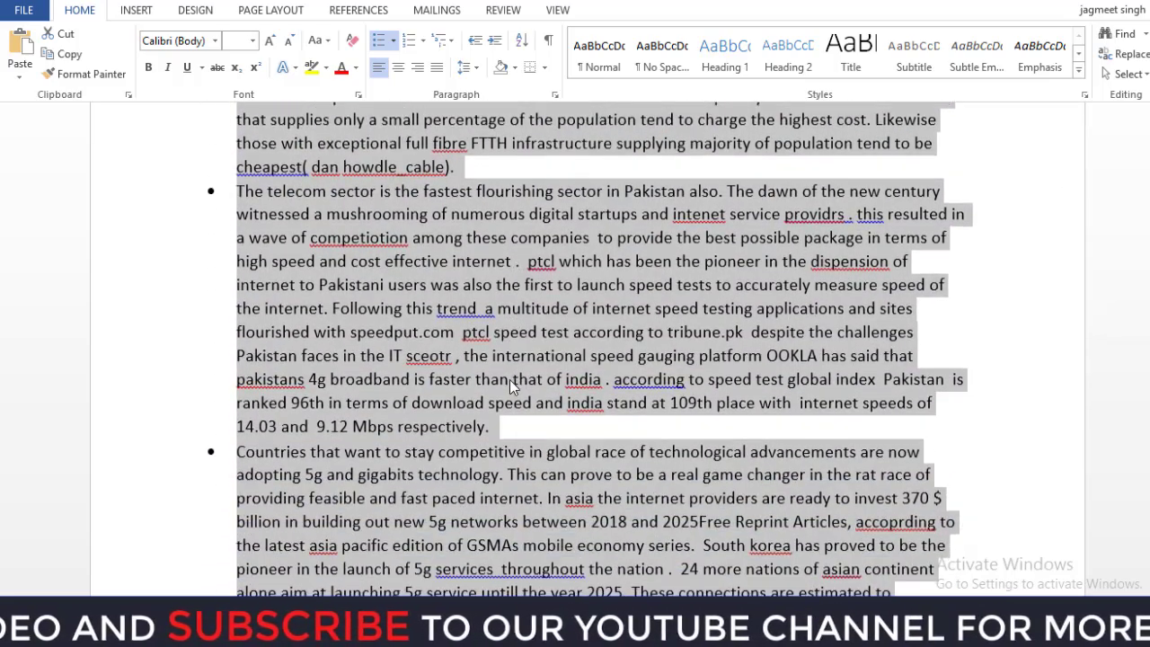
scroll(503, 387, up, 7)
scroll(501, 388, up, 1)
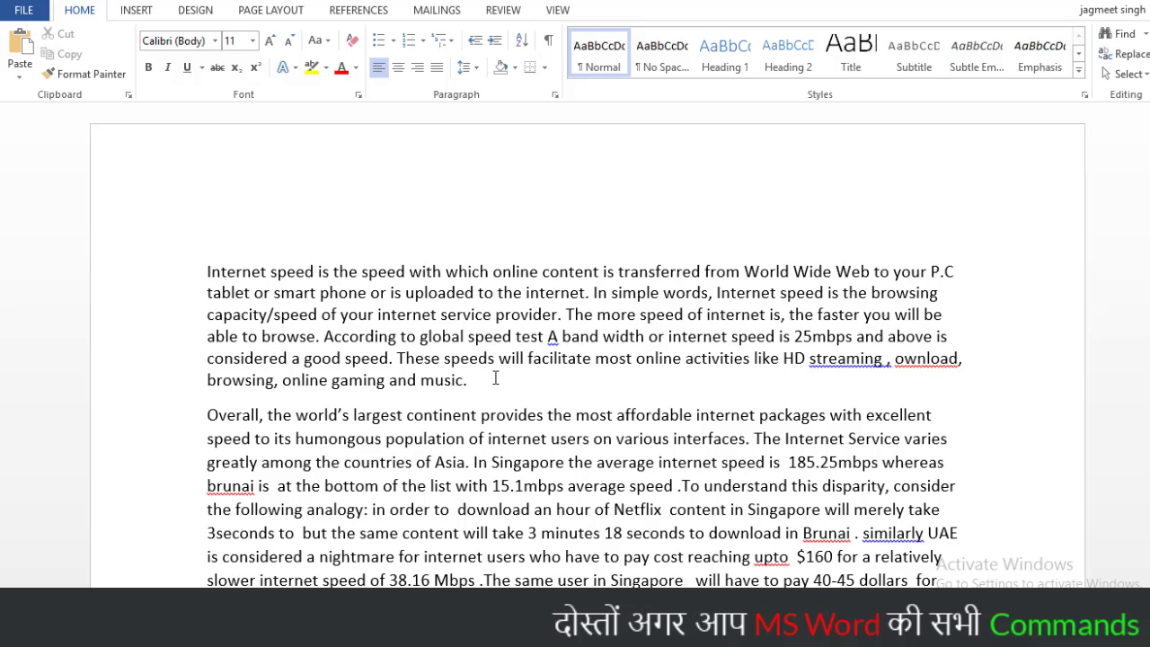
Step: Select the word "music" at the end of the first paragraph and open the Insert Hyperlink dialog beside it
key(ctrl+k)
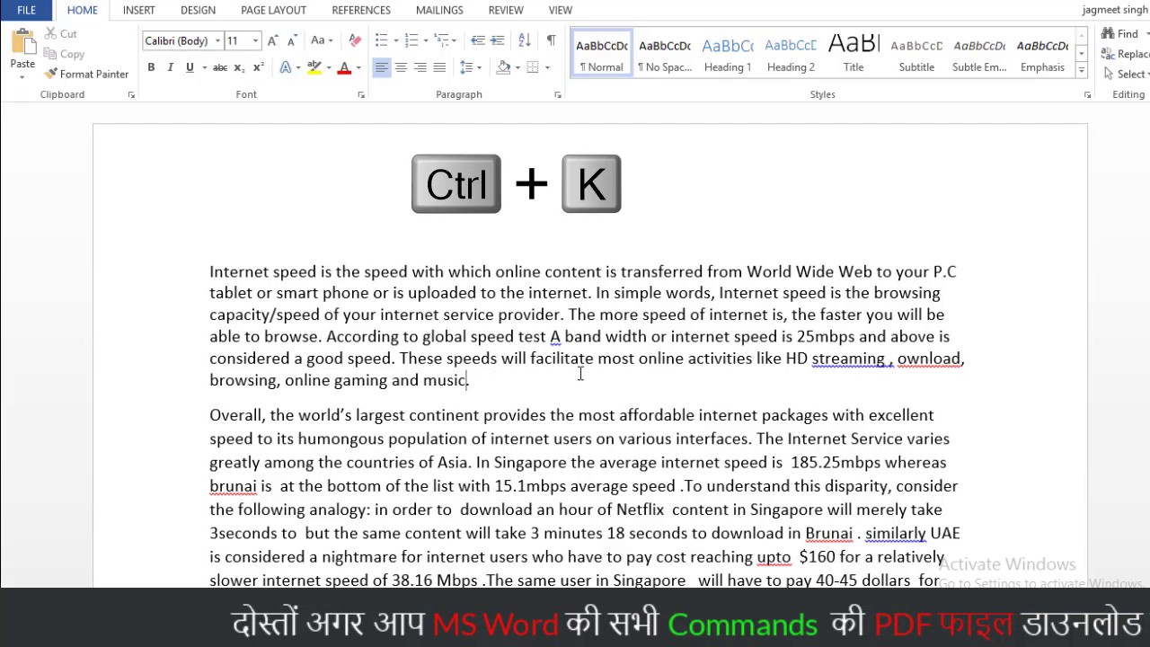
key(shift+Left)
key(shift+Left)
key(shift+Left)
key(shift+Left)
key(shift+Left)
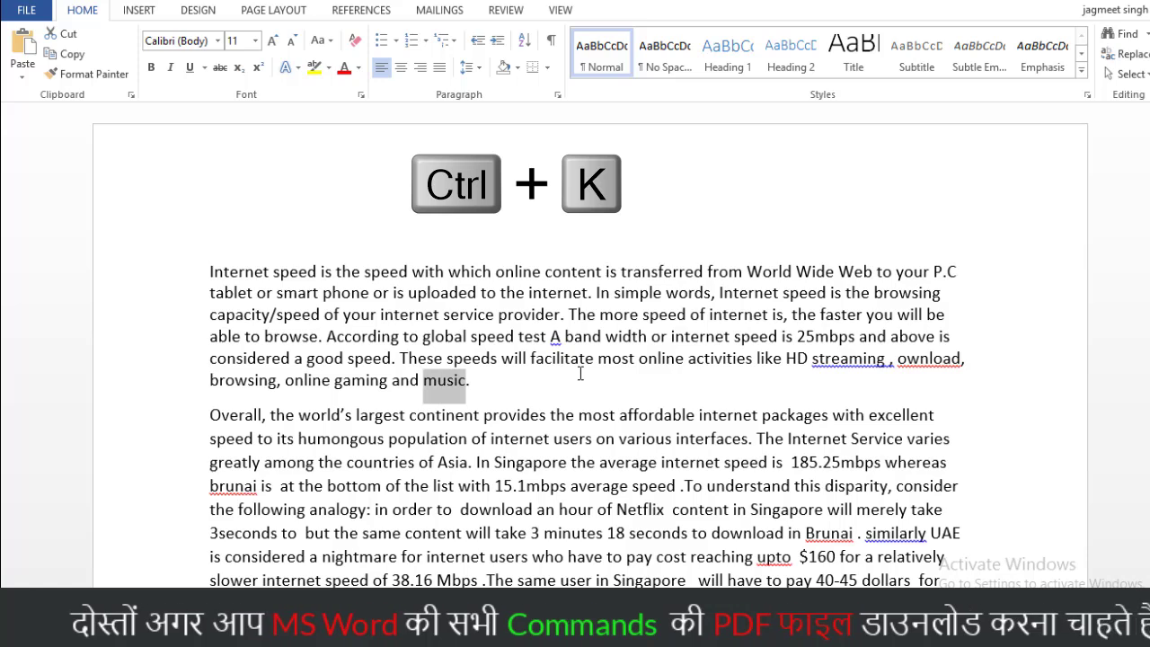
key(ctrl+k)
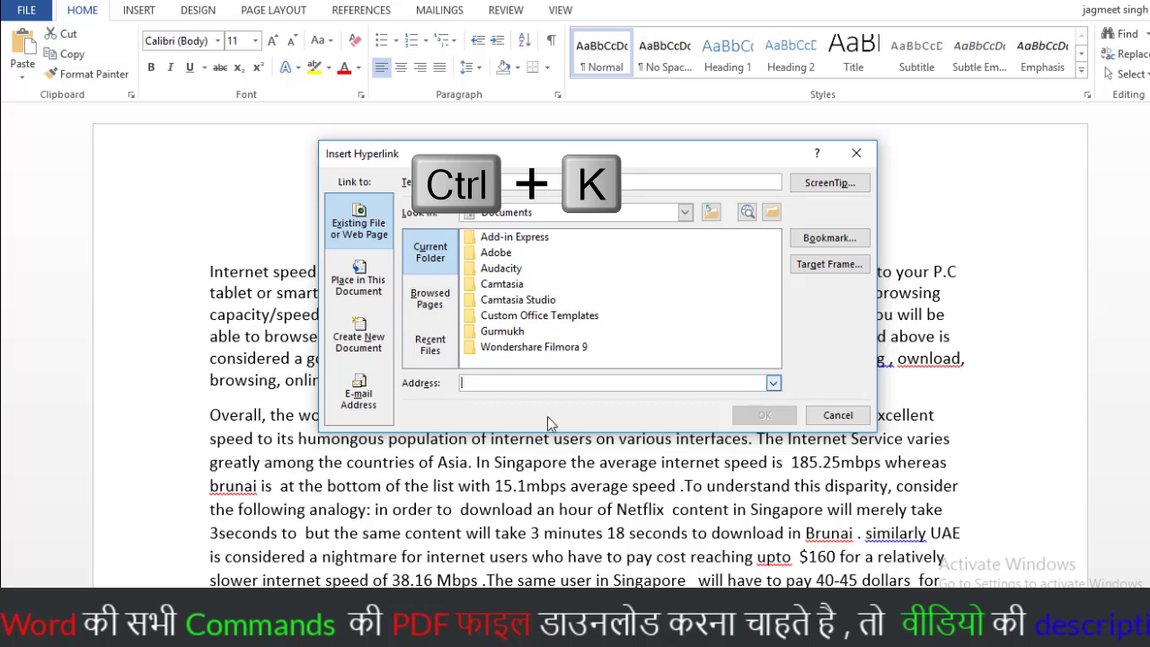
drag(562, 163, 724, 147)
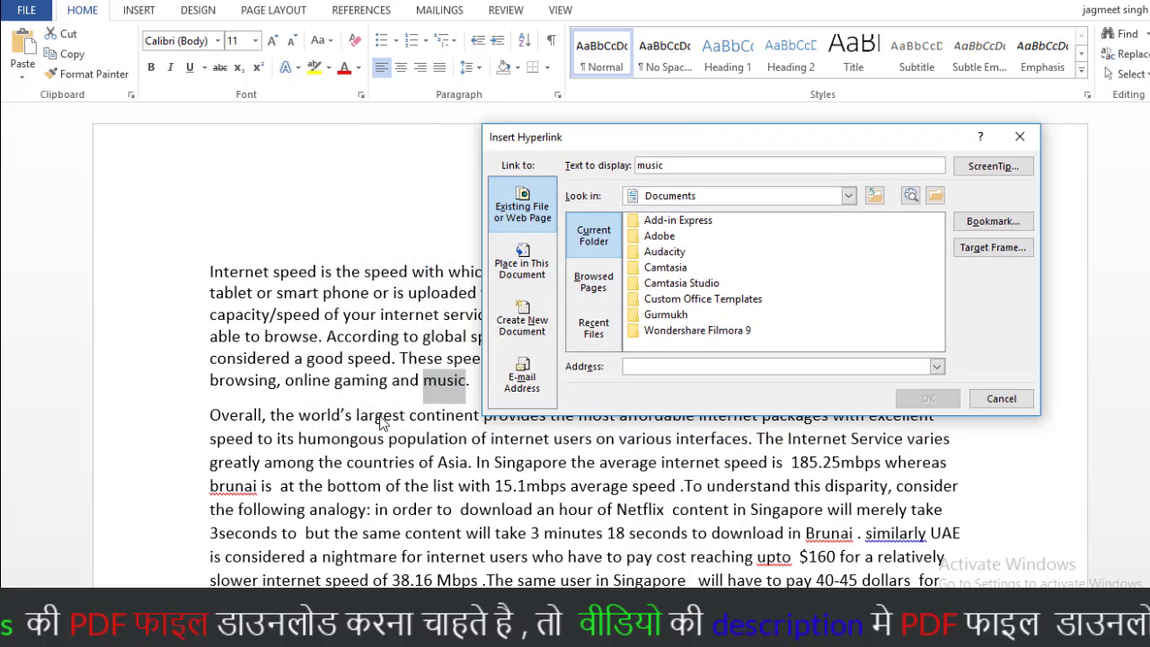
key(alt+Tab)
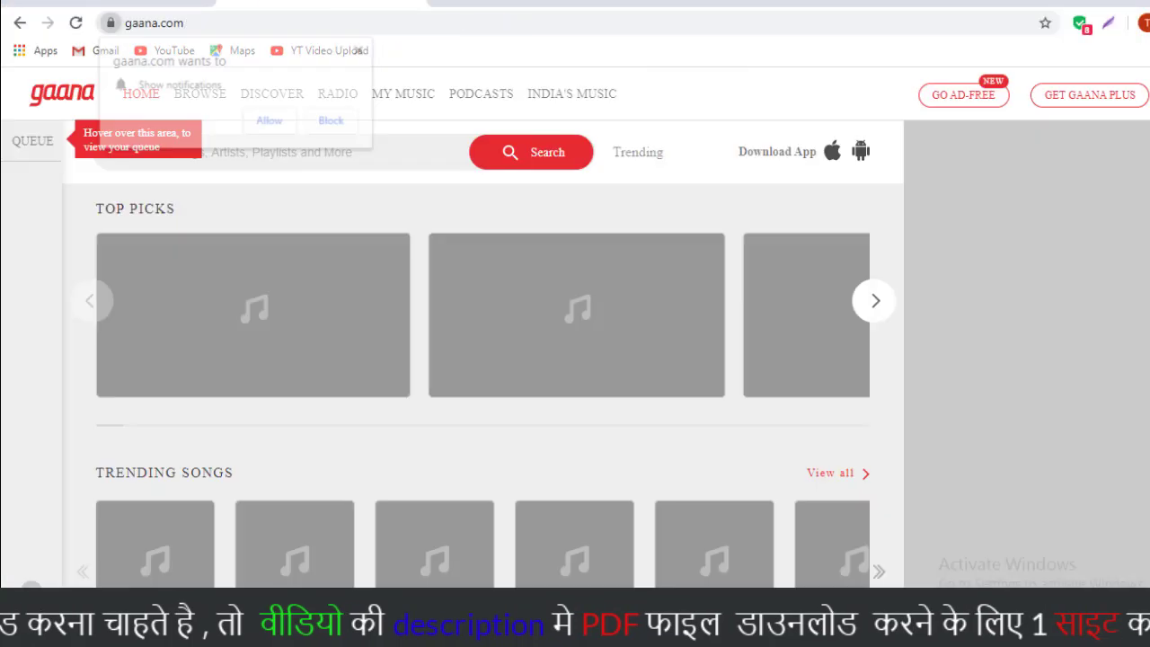
click(324, 3)
click(352, 124)
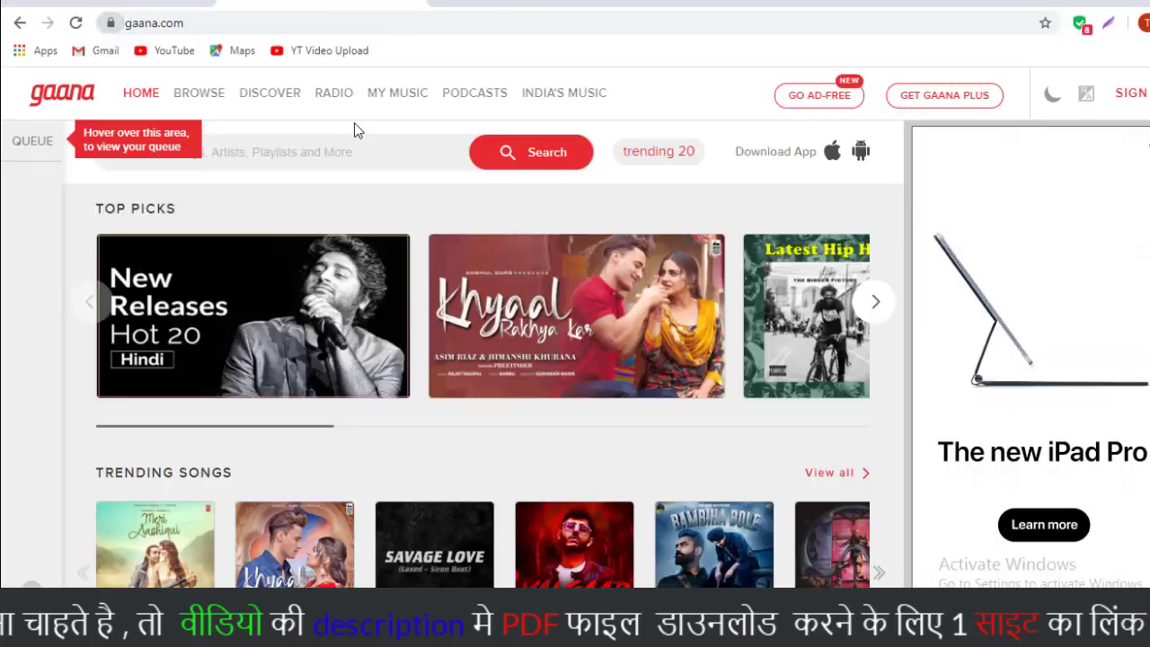
click(236, 25)
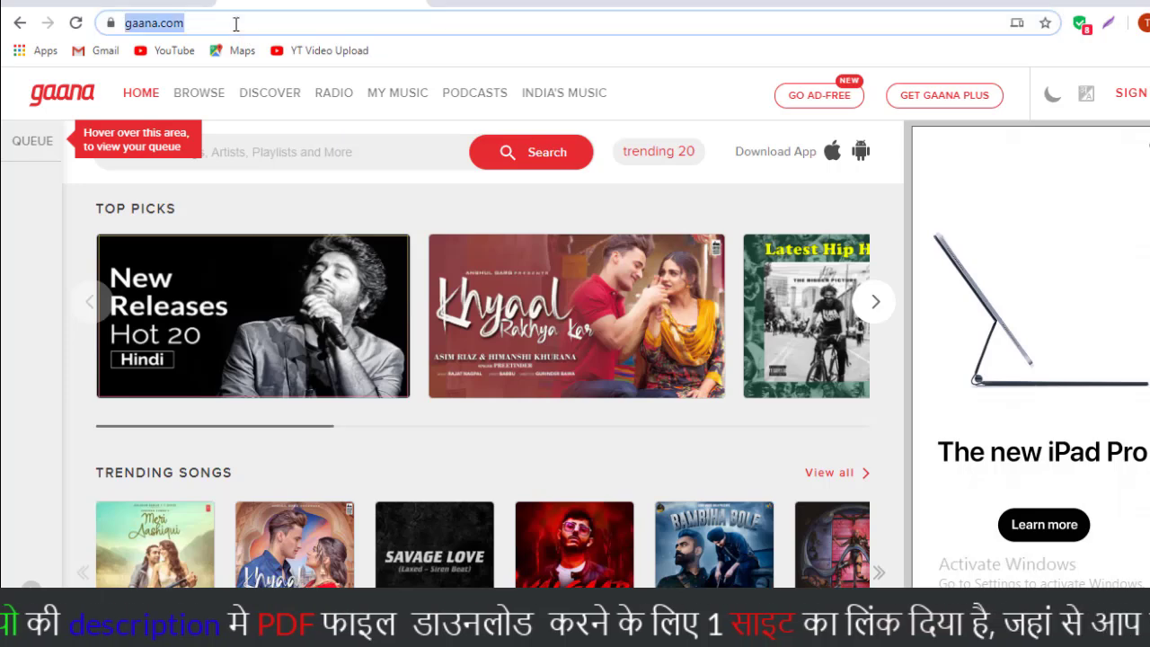
key(ctrl+c)
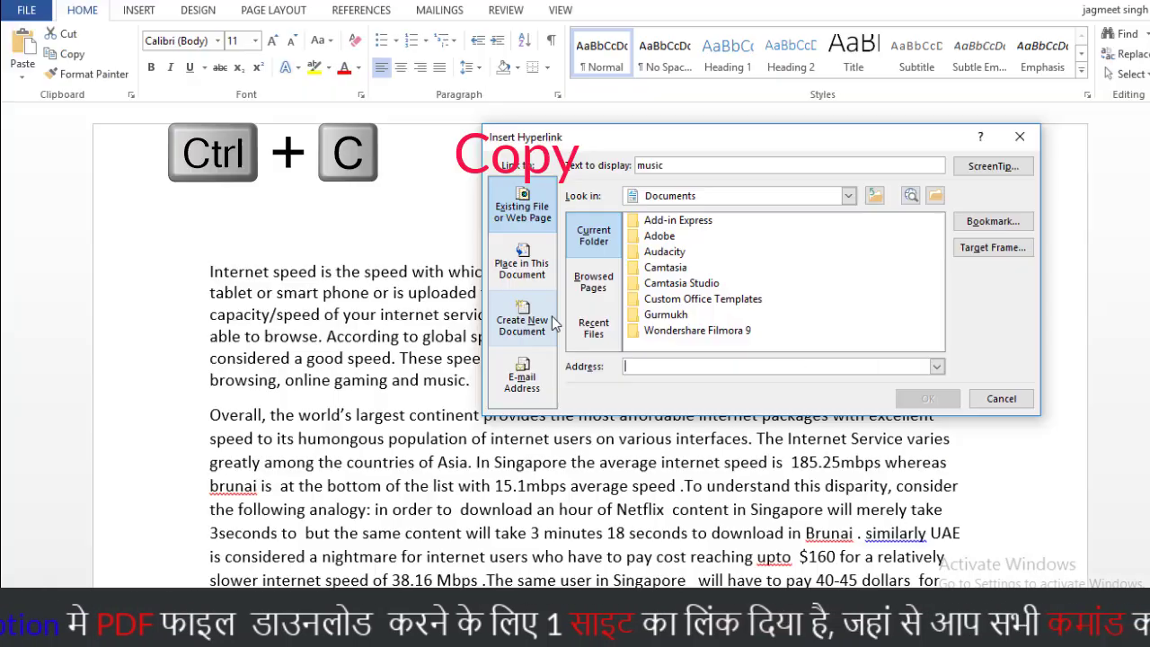
key(ctrl+v)
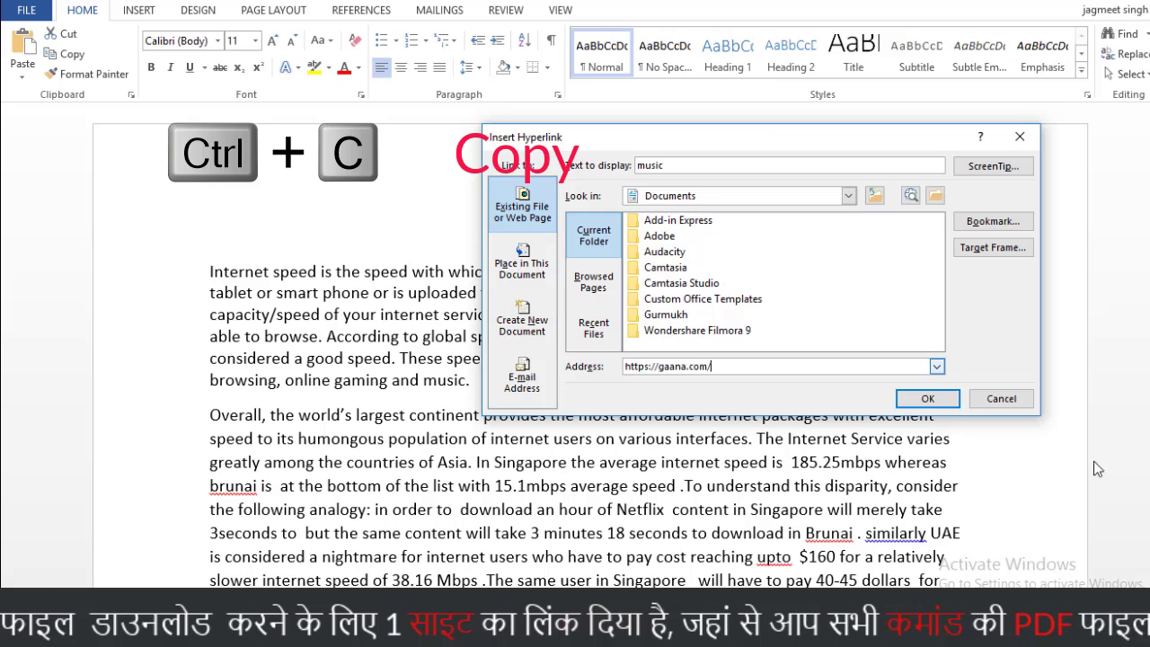
click(927, 398)
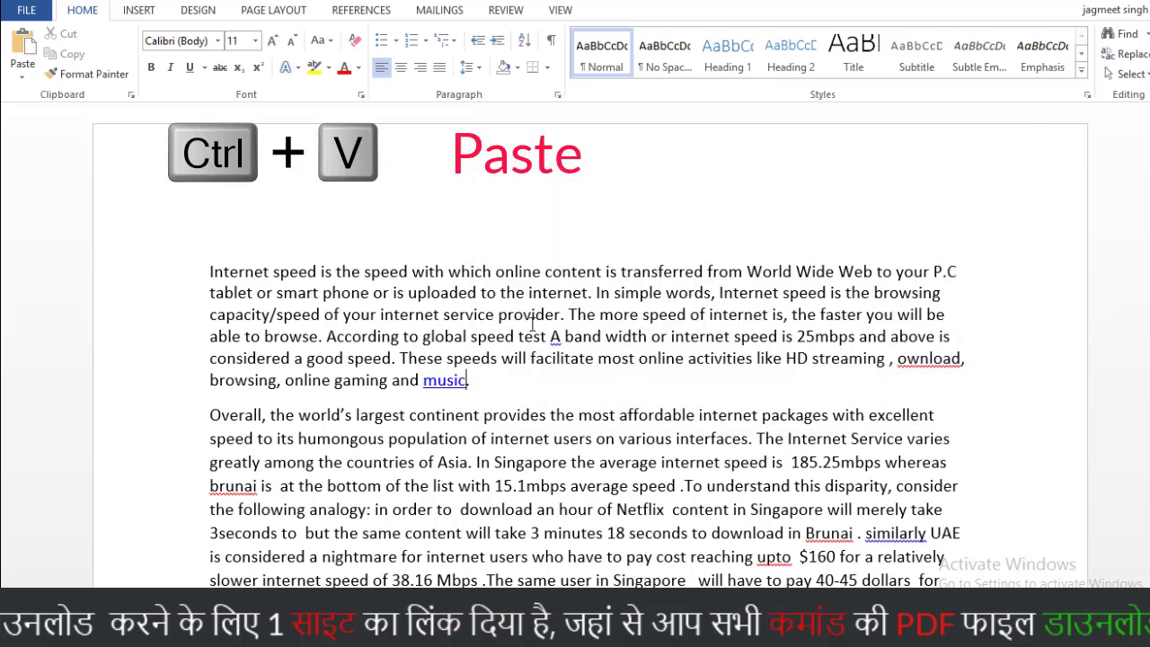
Step: Follow the "music" hyperlink to the Gaana website in the browser and play the trending song Yalgaar
ctrl+click(467, 386)
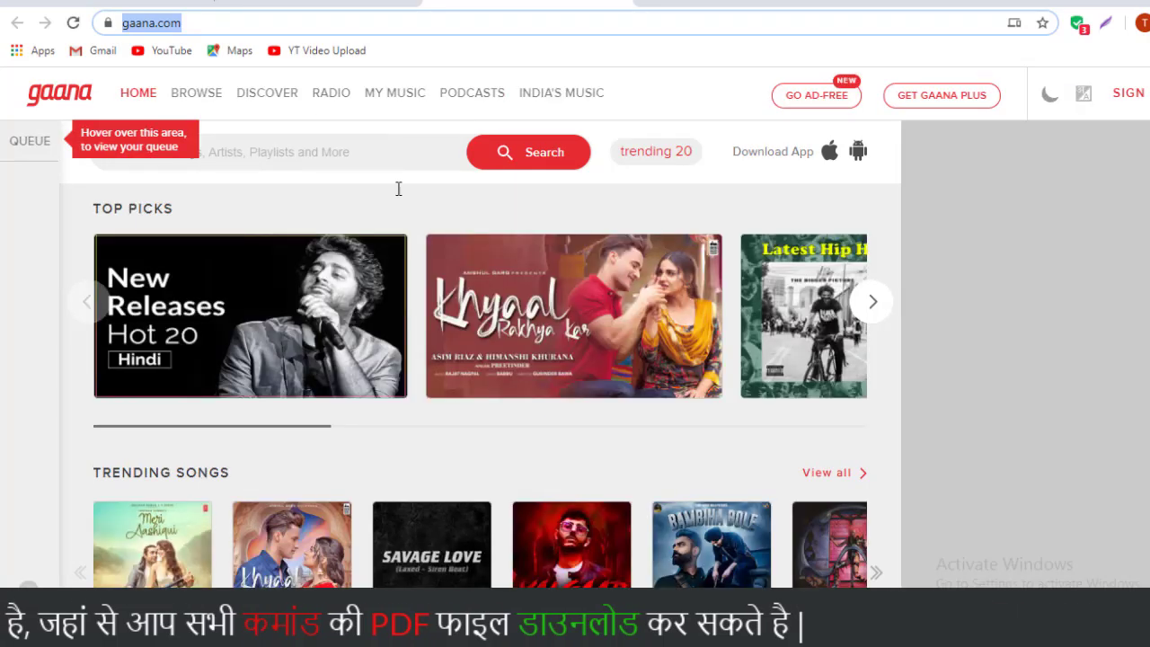
scroll(474, 359, down, 1)
scroll(542, 383, down, 2)
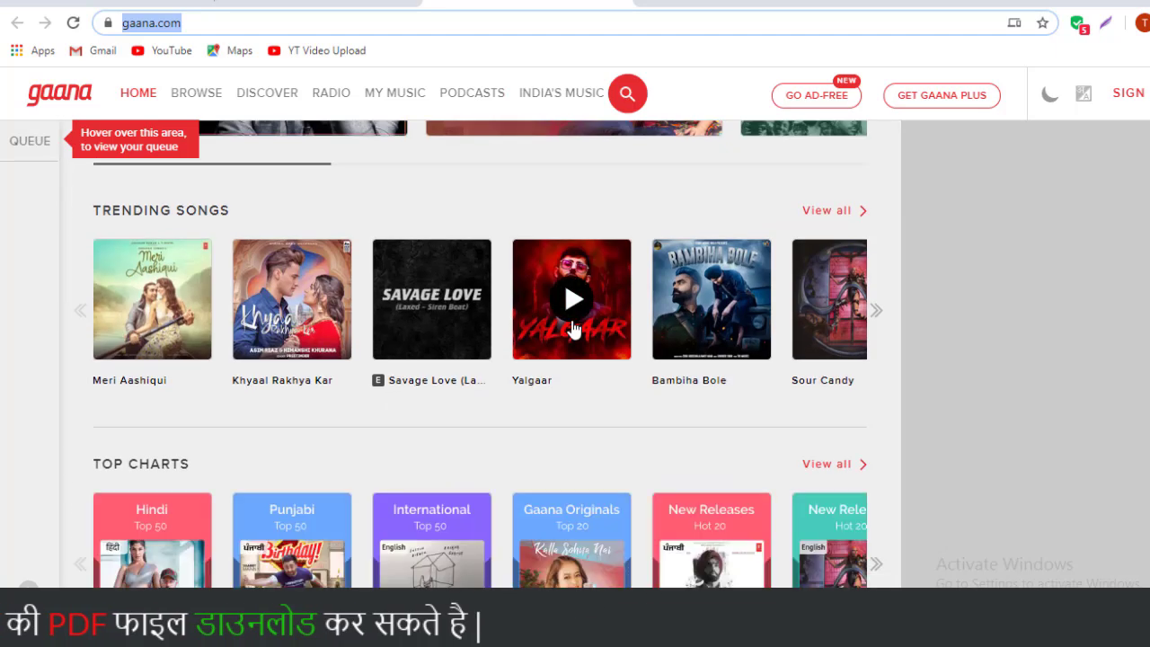
scroll(575, 298, up, 2)
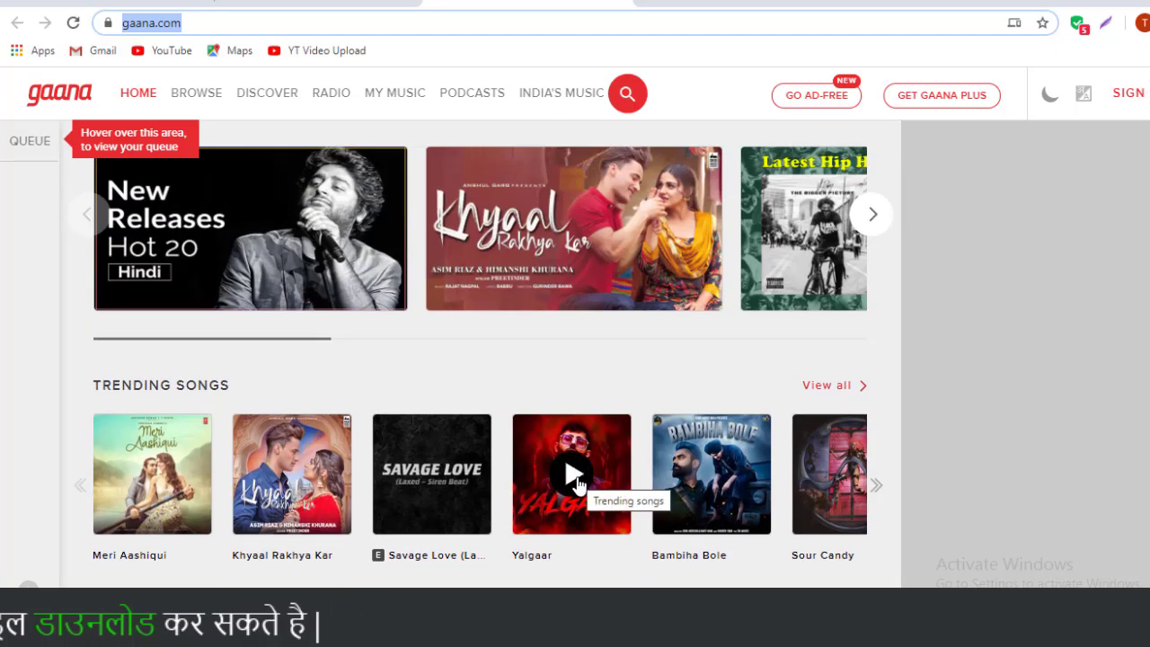
click(575, 476)
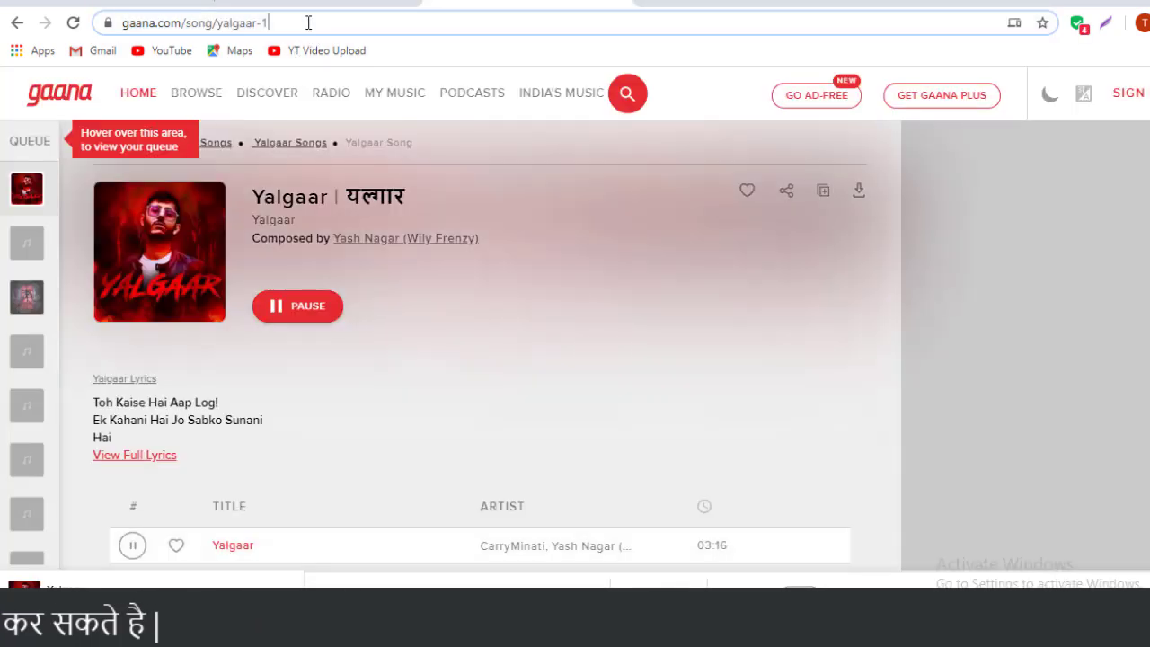
Step: Copy the Yalgaar song page's web address, close that browser tab, and return to the Word document
click(309, 22)
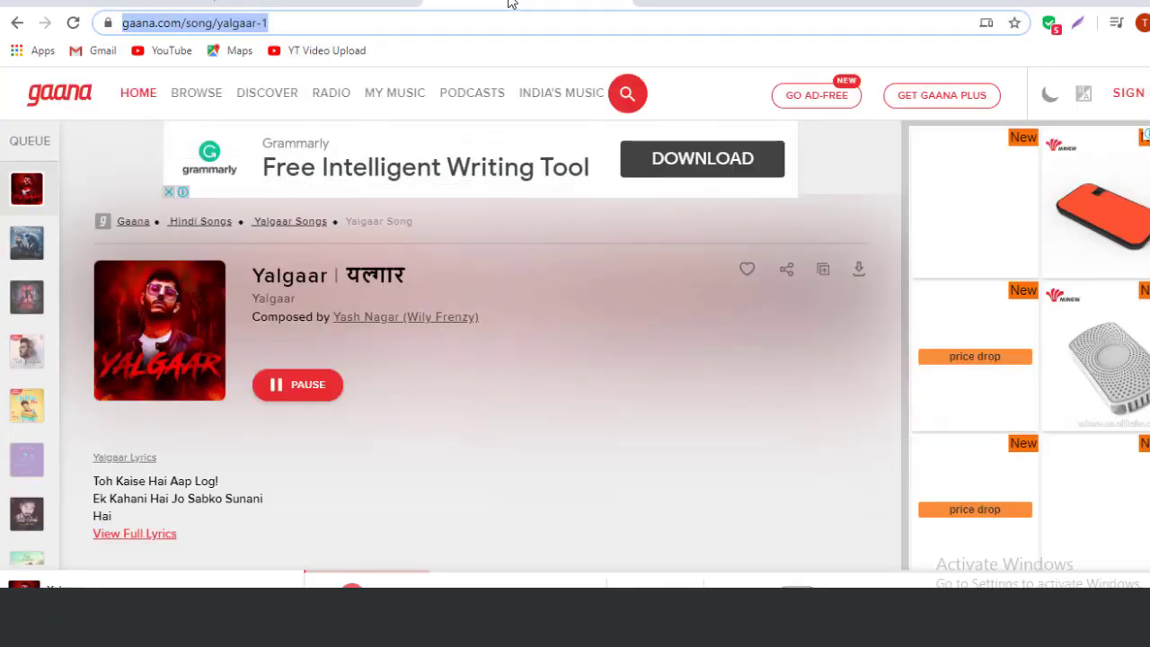
click(618, 2)
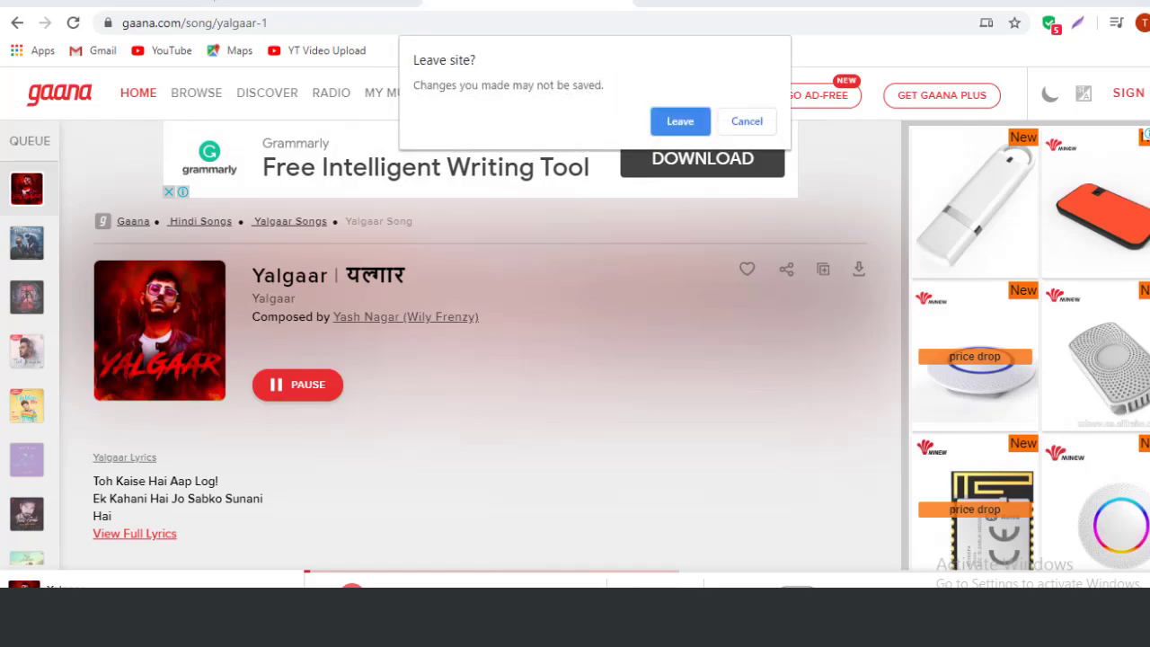
click(656, 122)
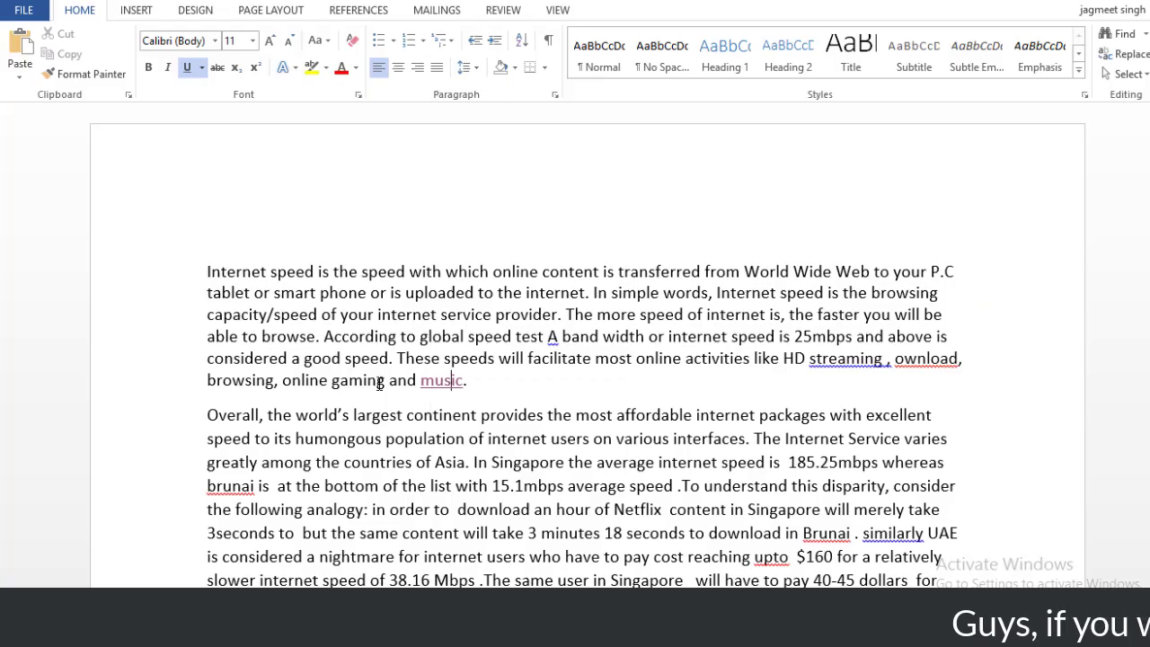
drag(419, 381, 462, 385)
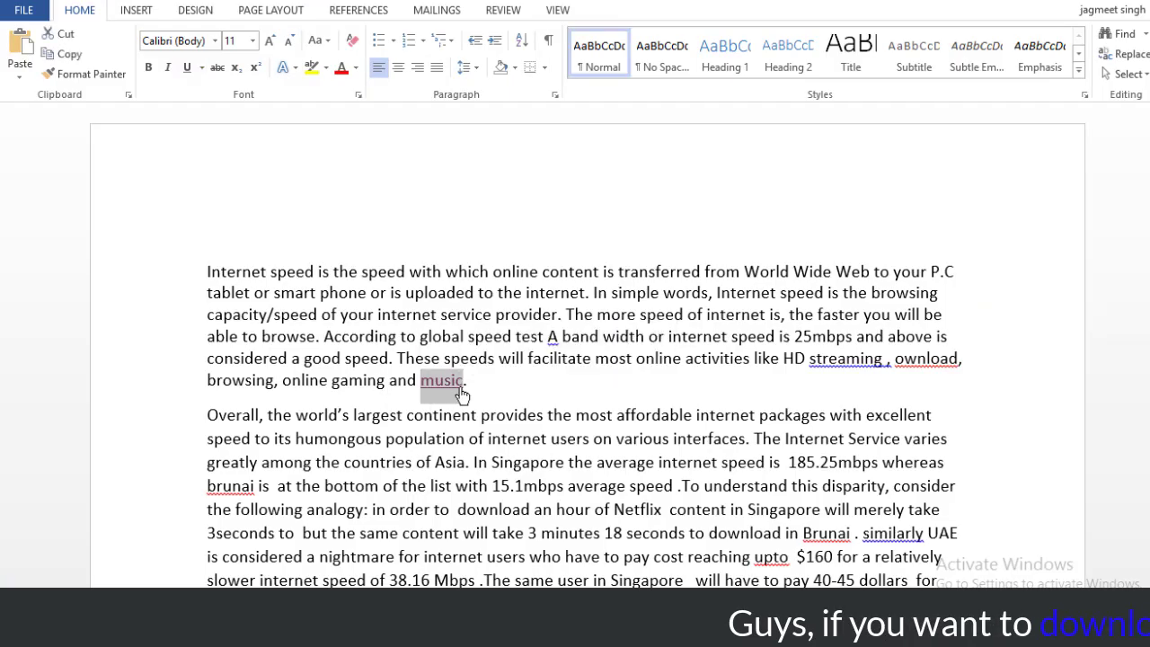
key(ctrl+k)
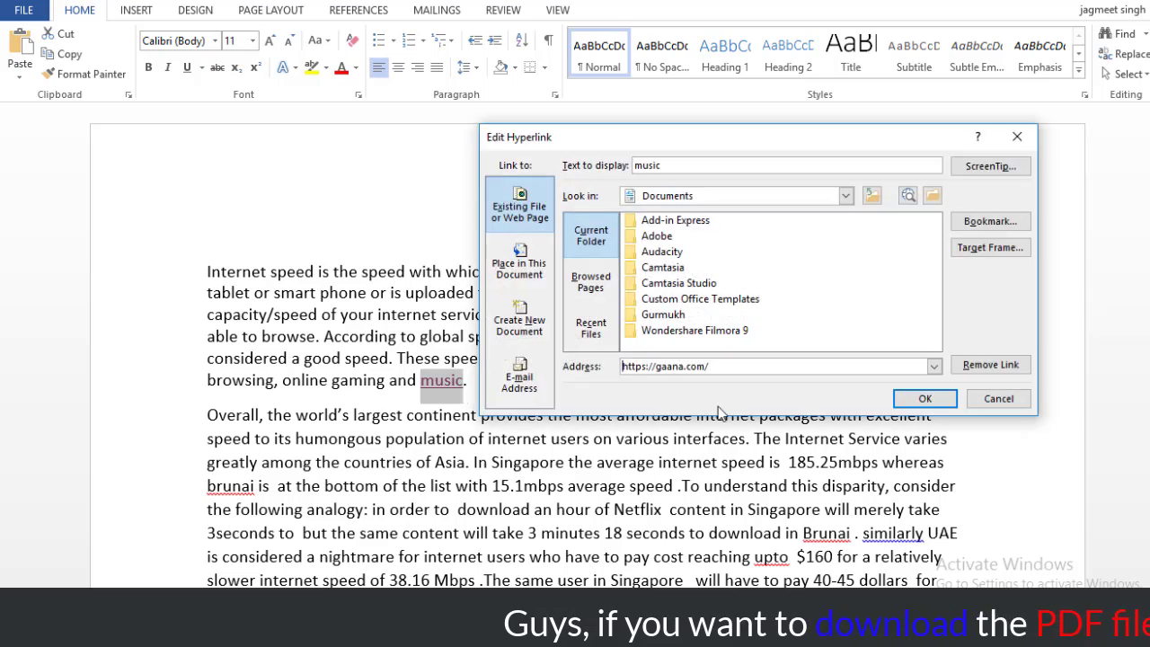
drag(710, 366, 621, 366)
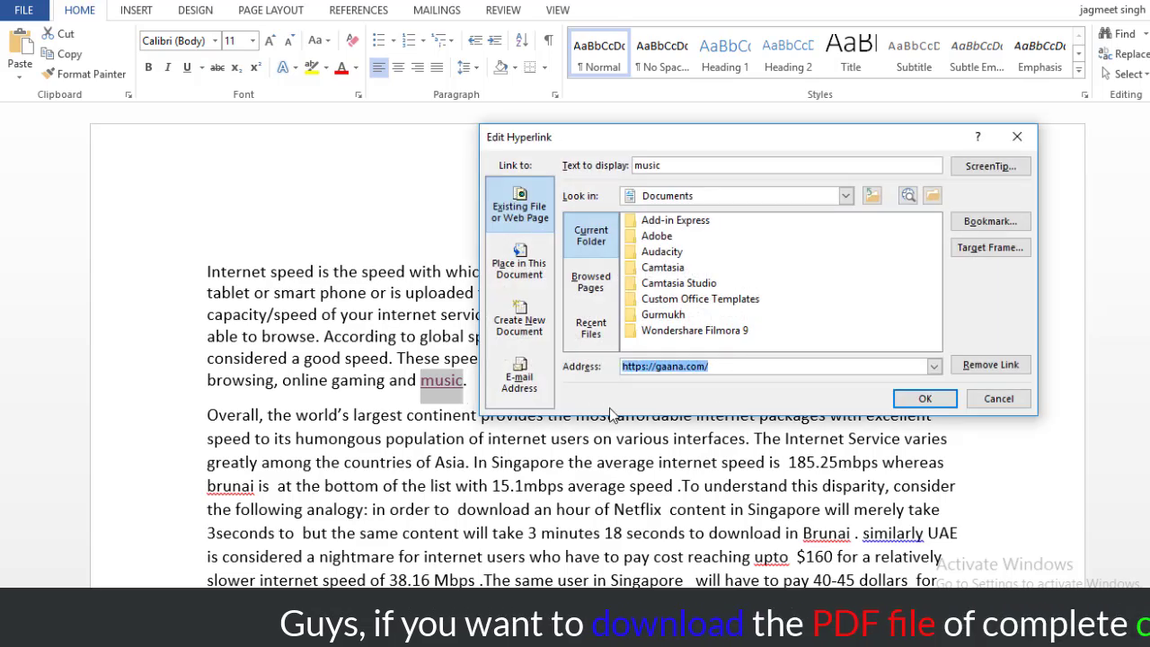
key(ctrl+v)
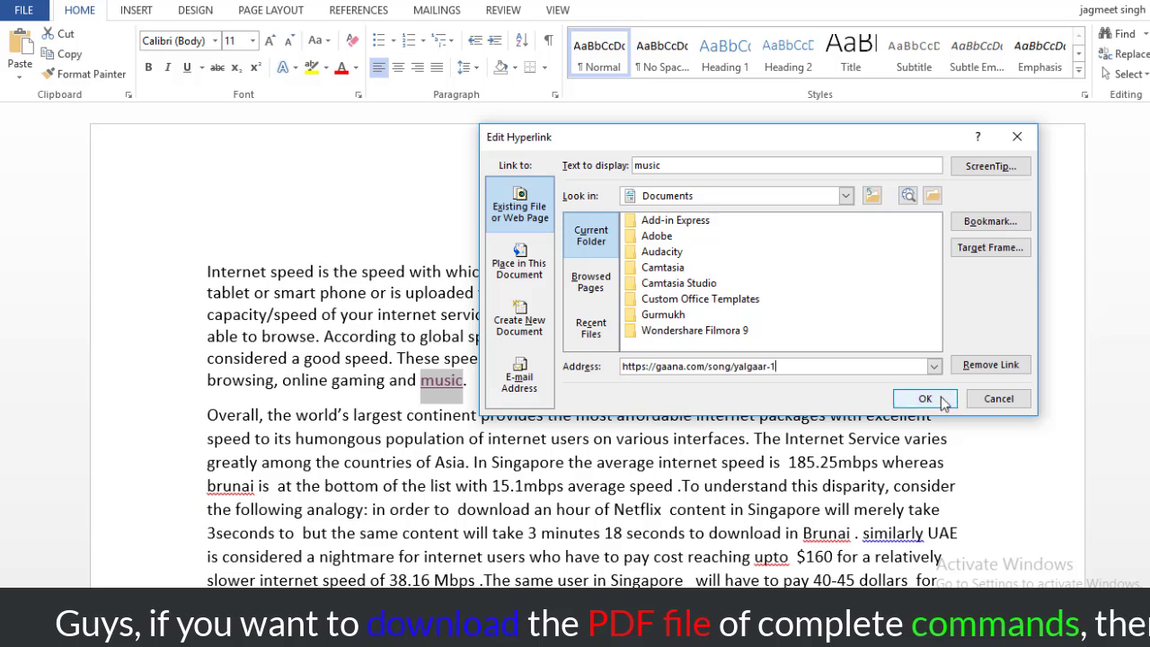
click(932, 398)
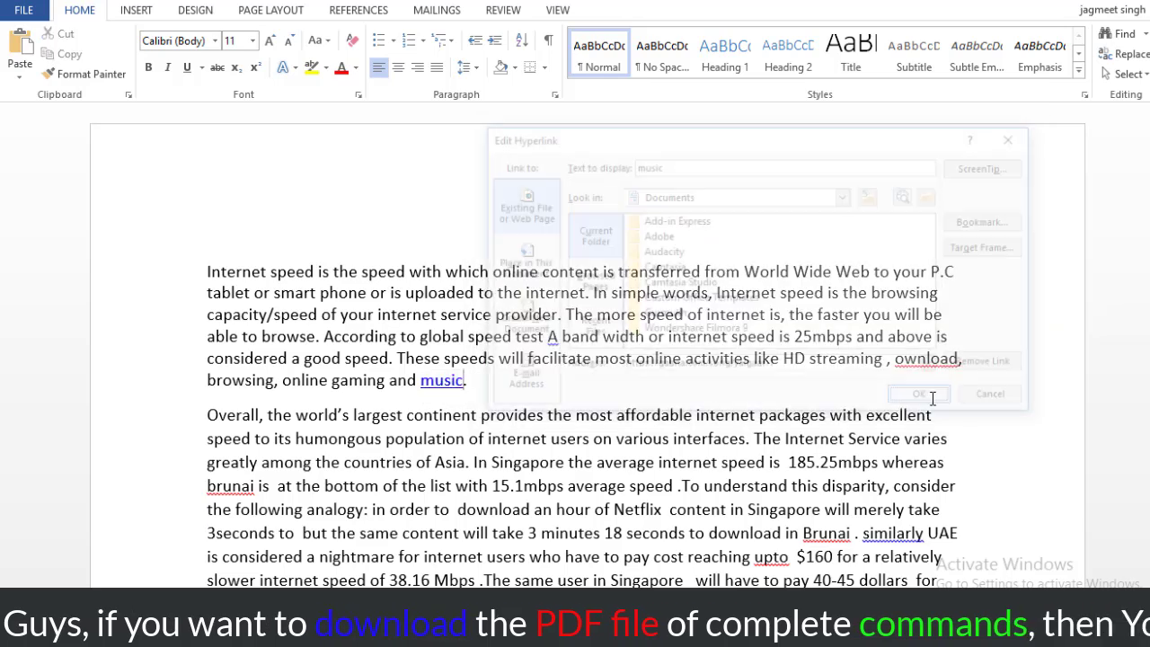
ctrl+click(449, 384)
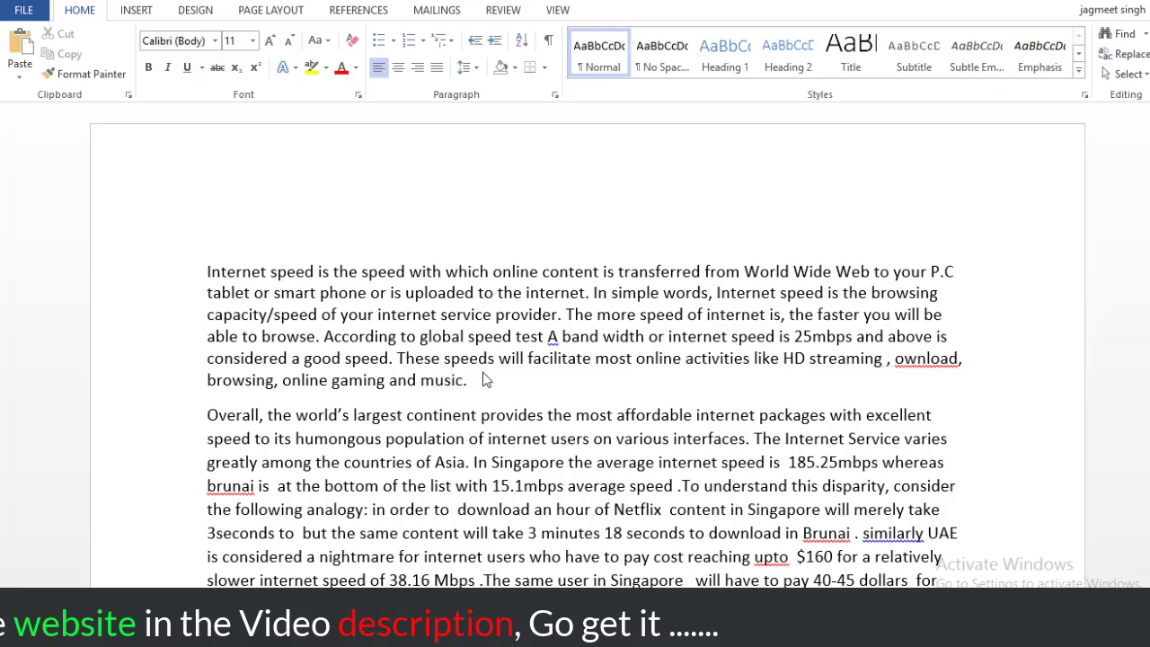
Step: Add "H2OR2" after "music." in the first paragraph and format the 2 following the H as subscript
text(HOOR)
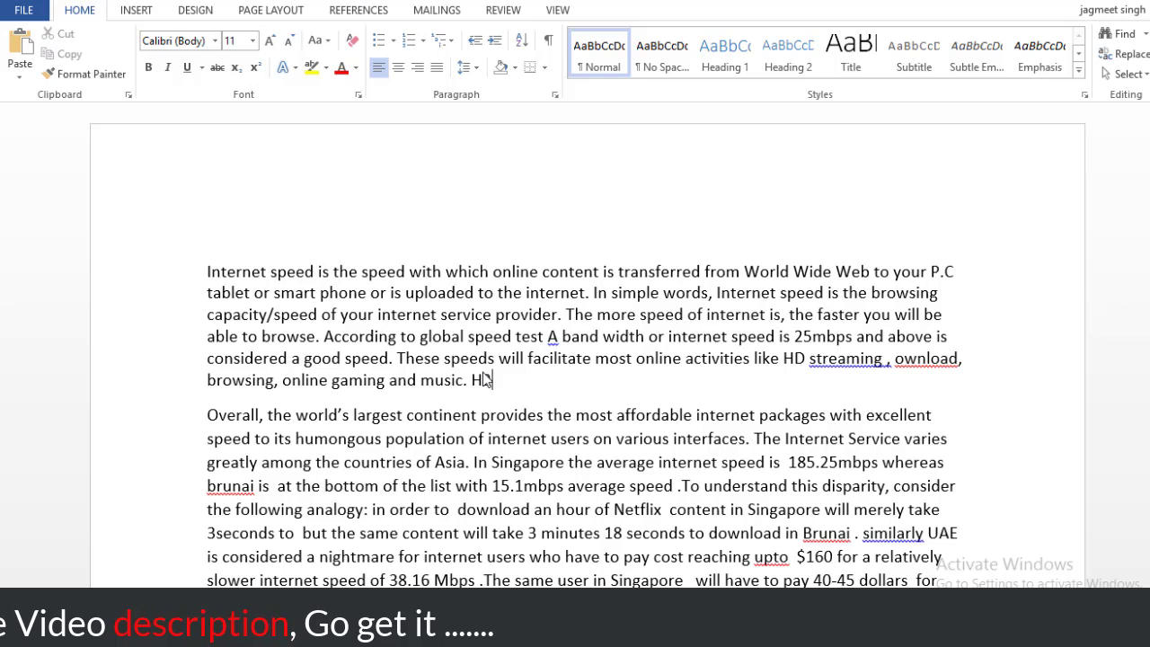
text(2)
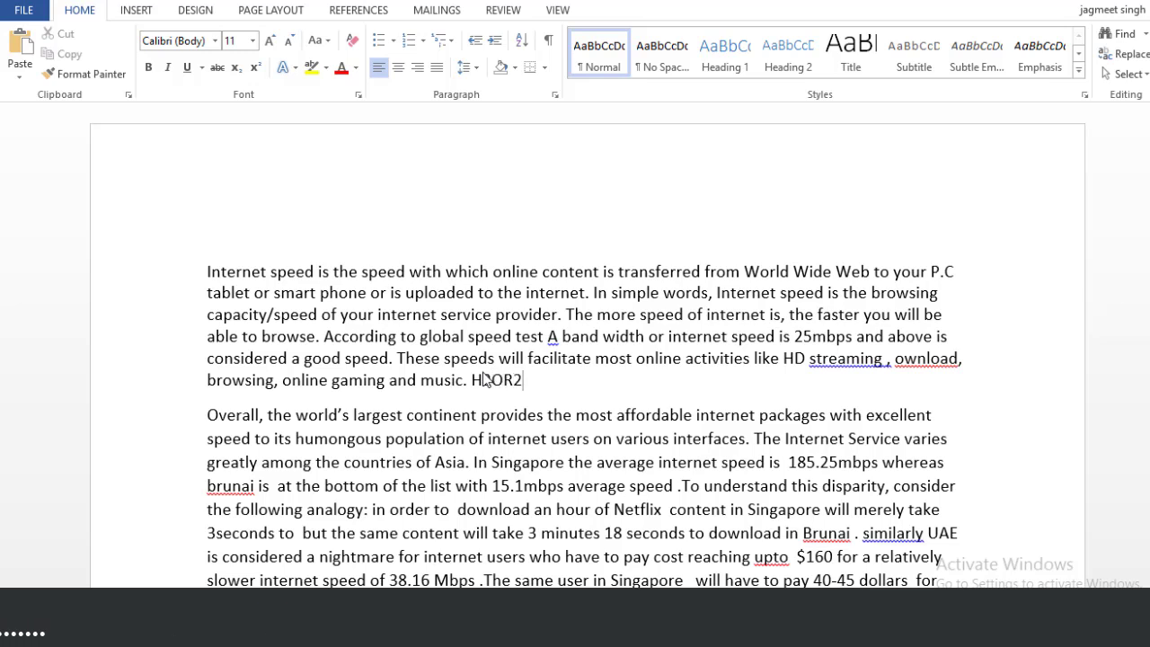
drag(483, 379, 493, 379)
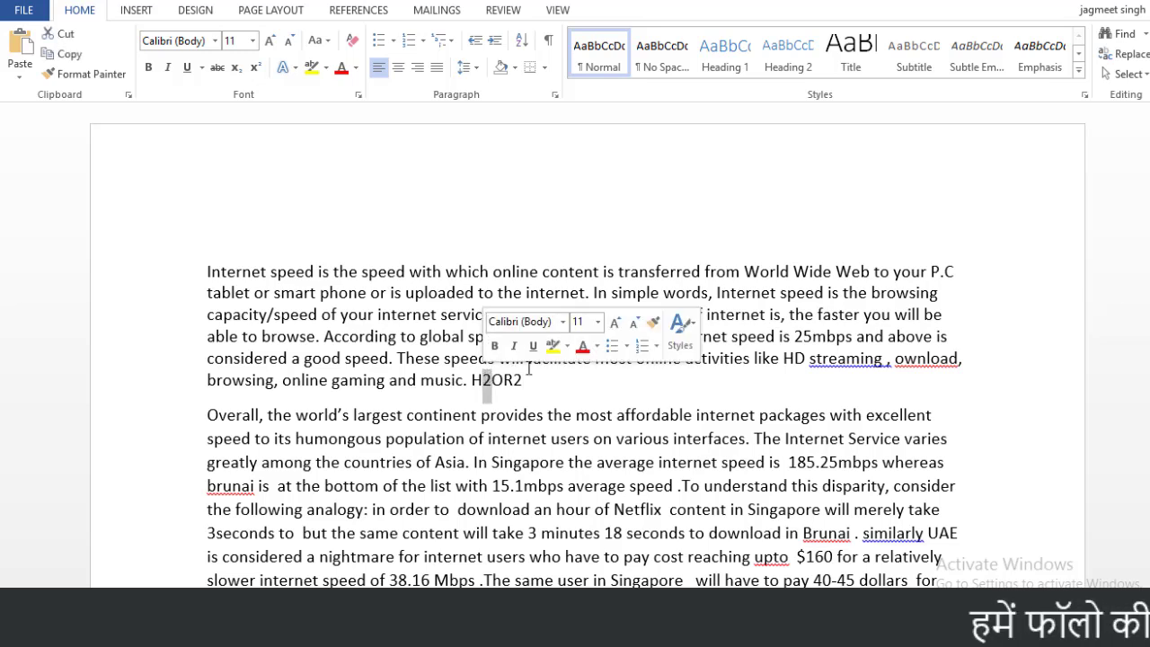
key(Left)
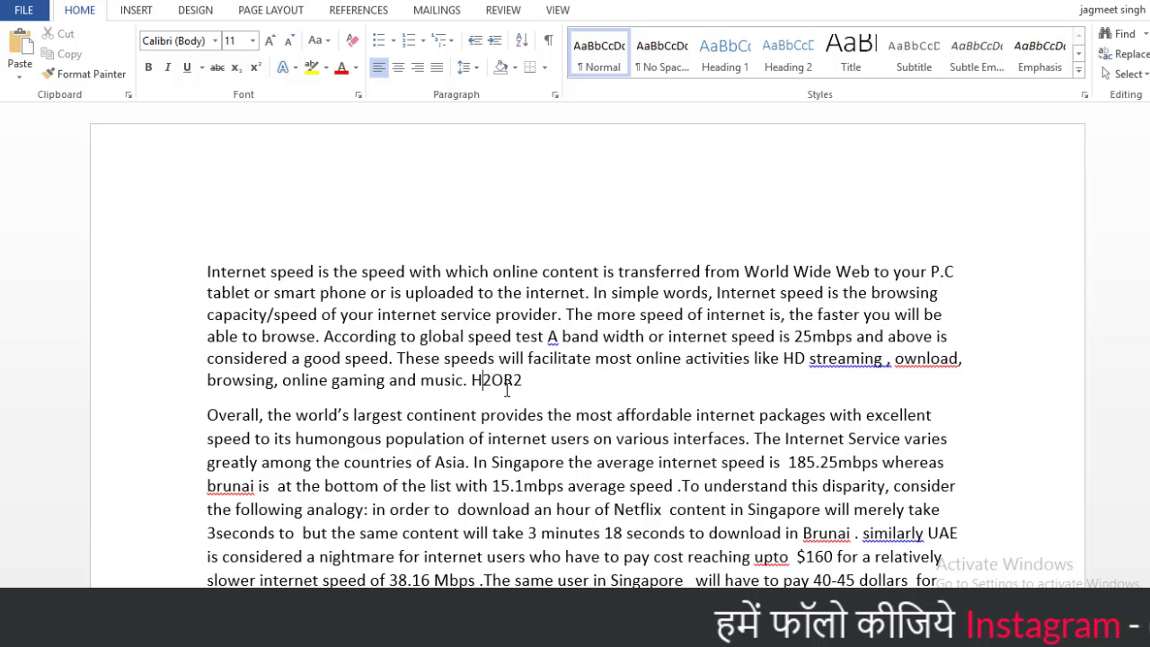
key(shift+Right)
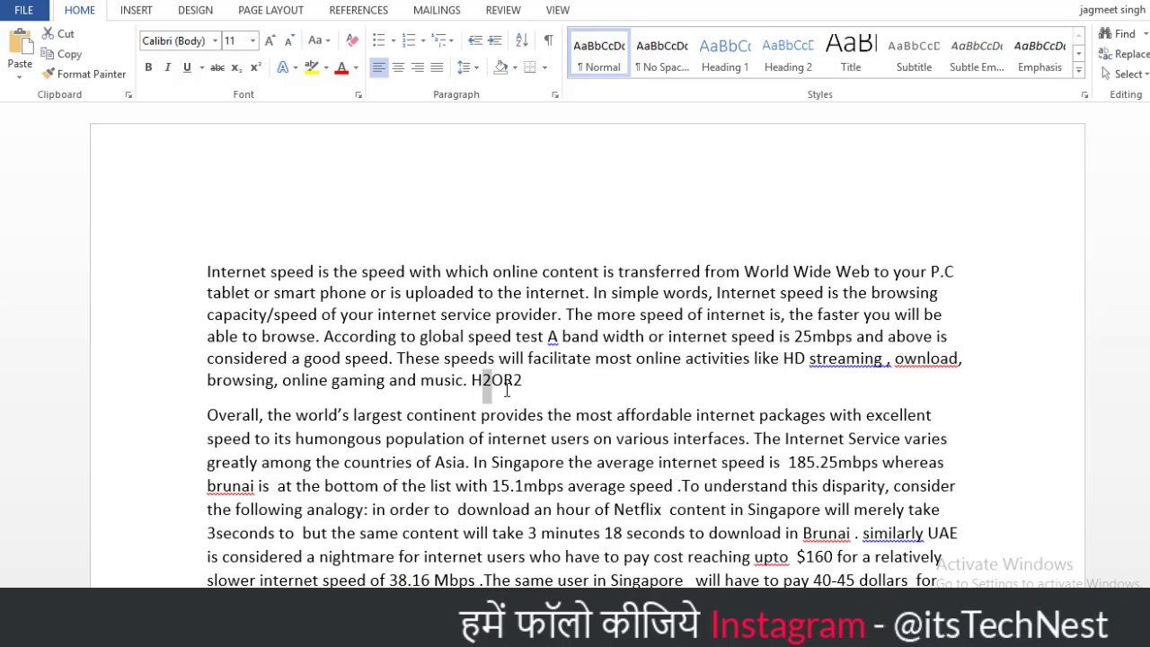
key(ctrl+equal)
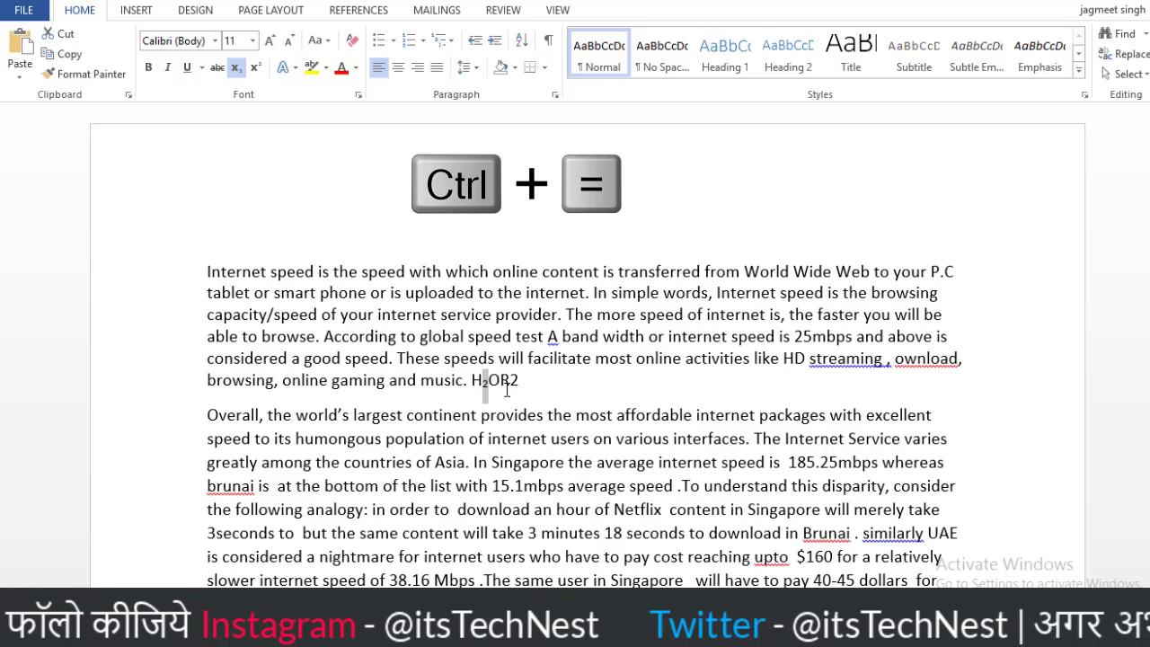
Step: Format the final 2 of "H2OR2" as superscript
click(523, 384)
key(shift+Left)
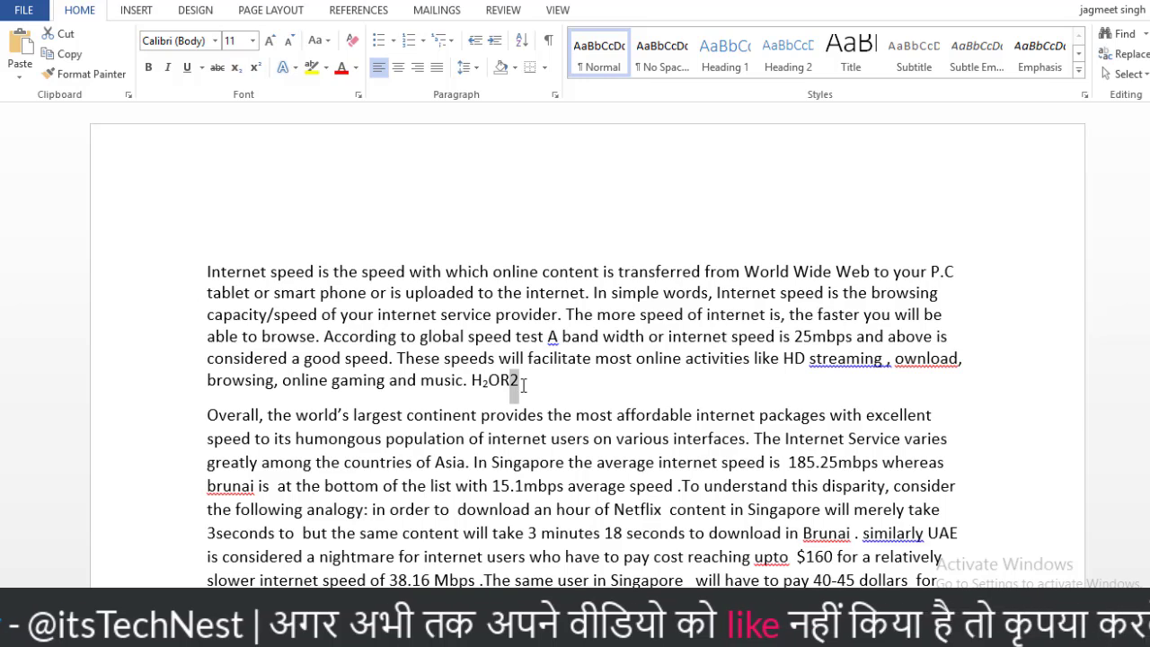
key(ctrl+shift+equal)
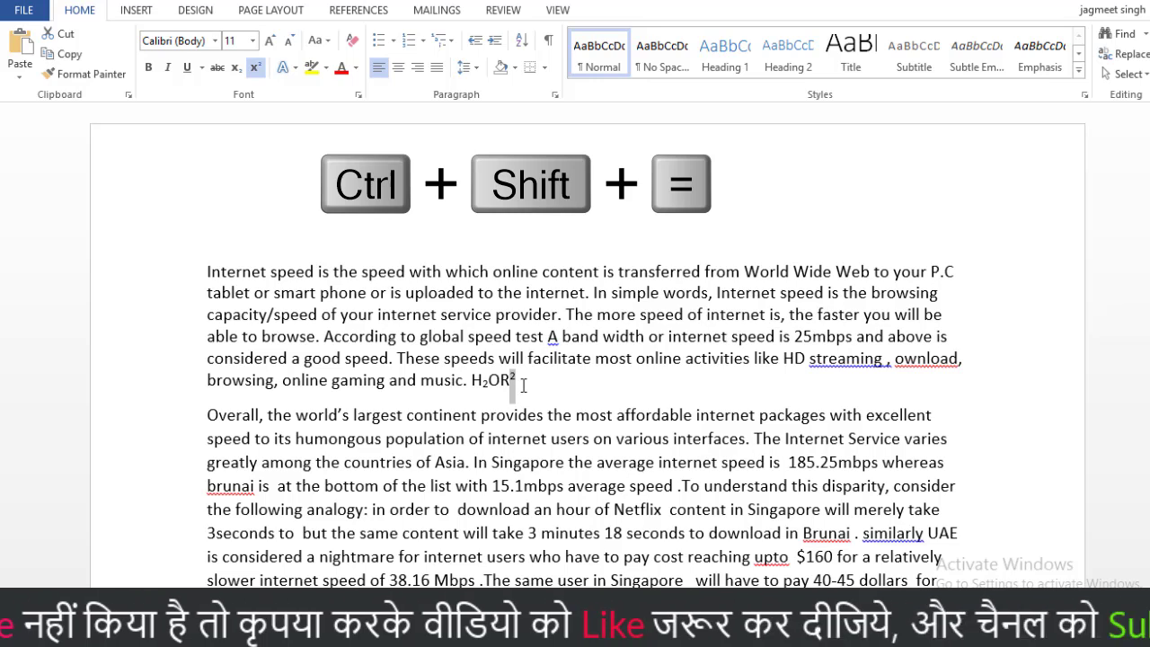
Step: Go to the start of the document, move forward page by page to the third page, and return to the first
scroll(458, 411, down, 15)
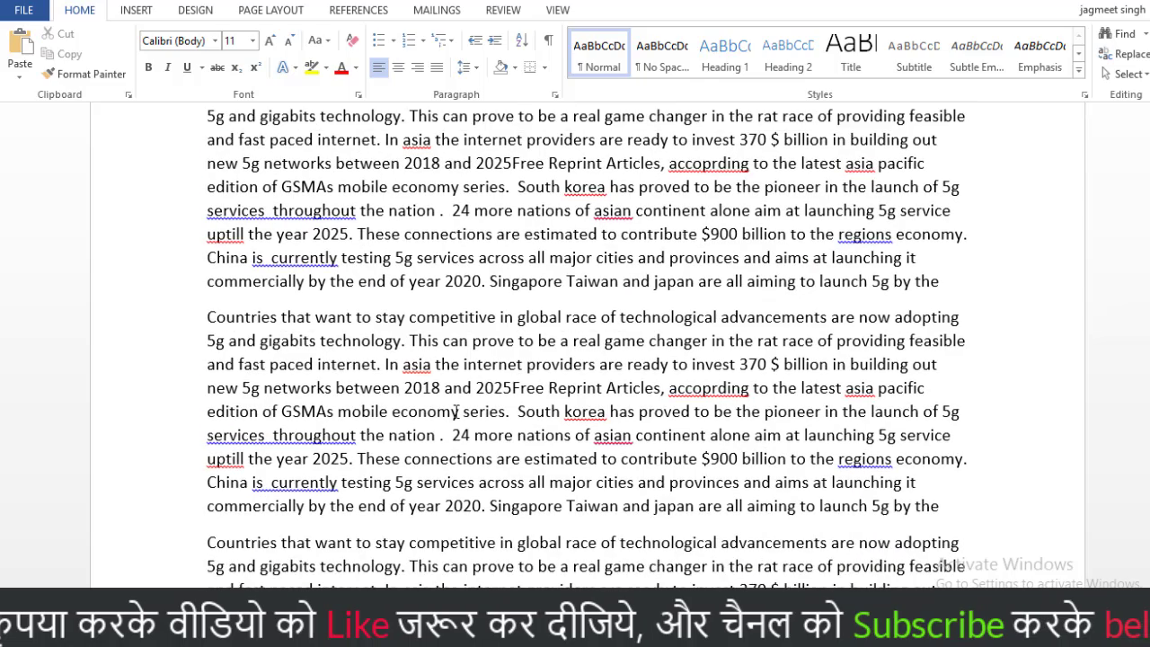
key(ctrl+Home)
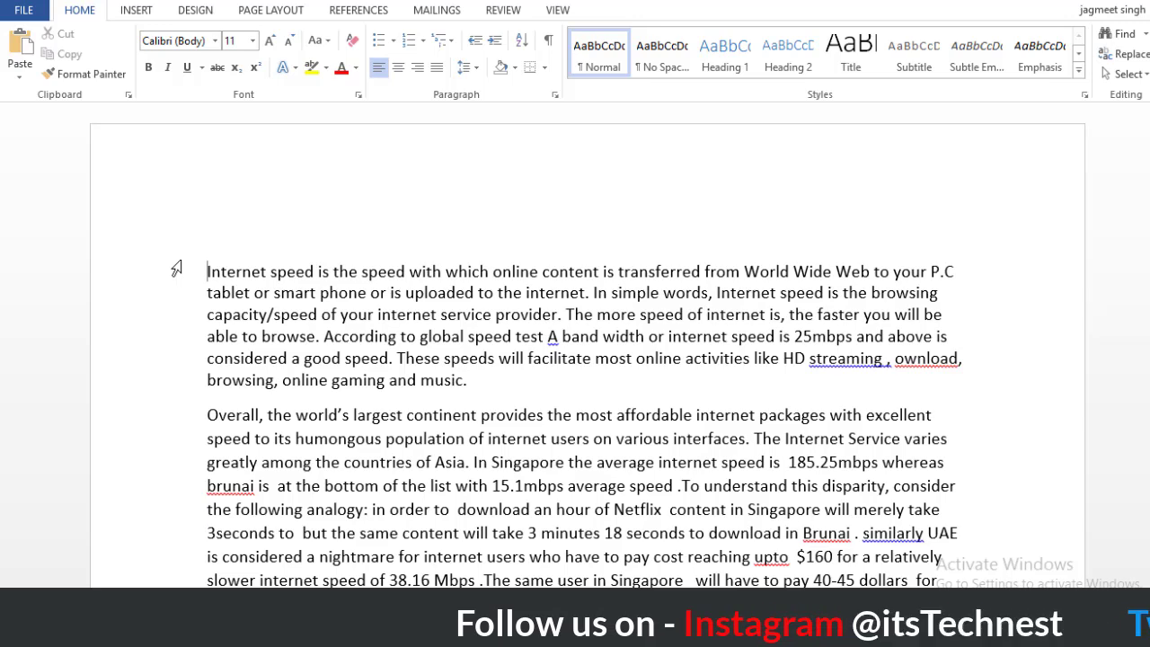
key(ctrl+Next)
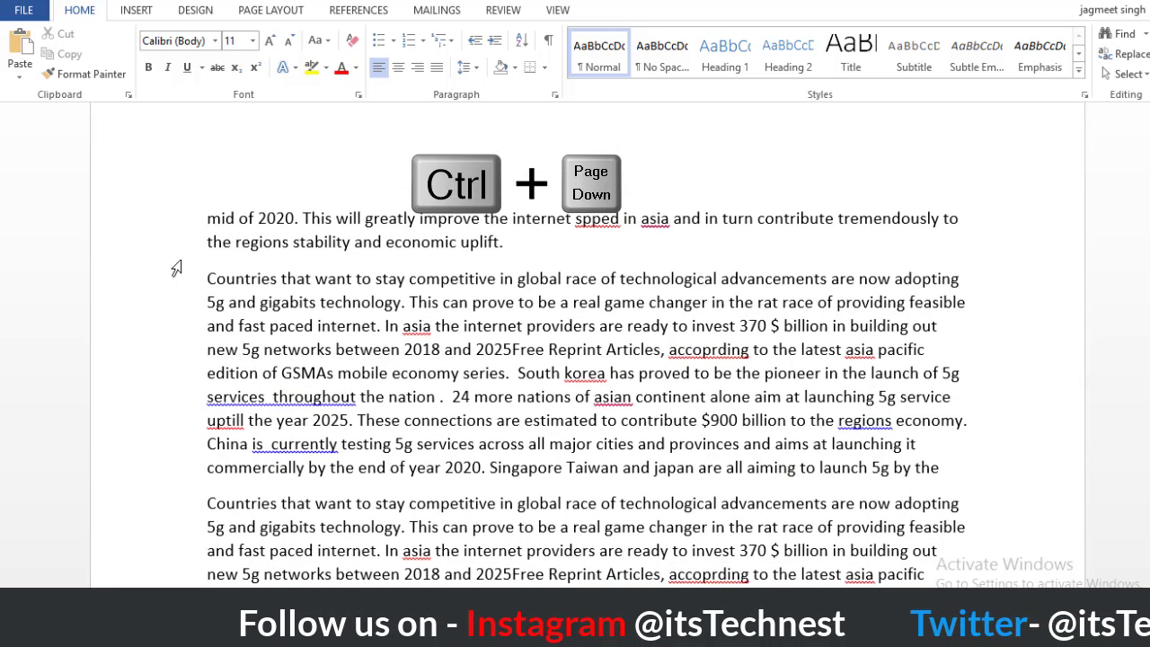
key(ctrl+Page_Down)
click(185, 269)
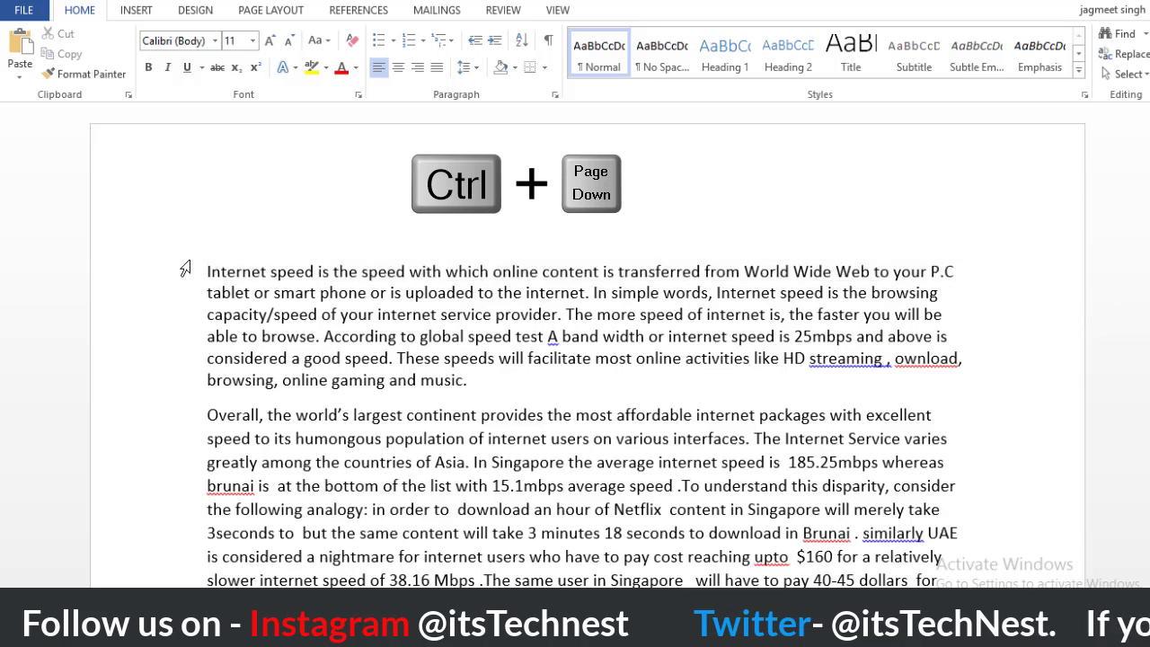
key(ctrl+Page_Down)
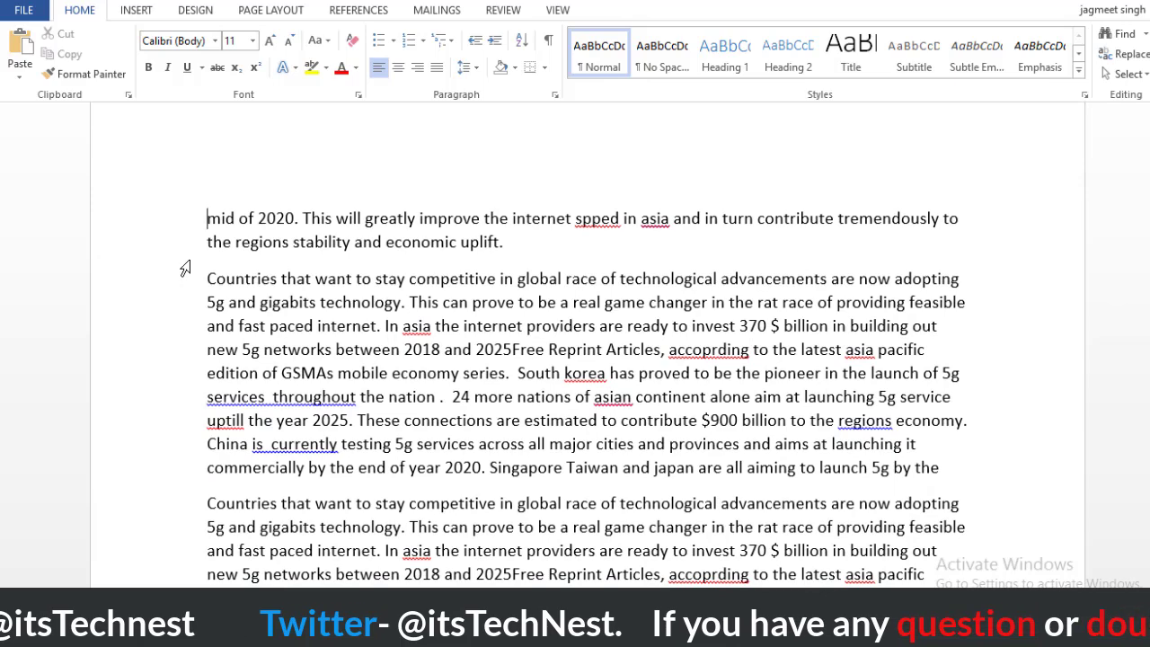
key(ctrl+Page_Down)
key(ctrl+v)
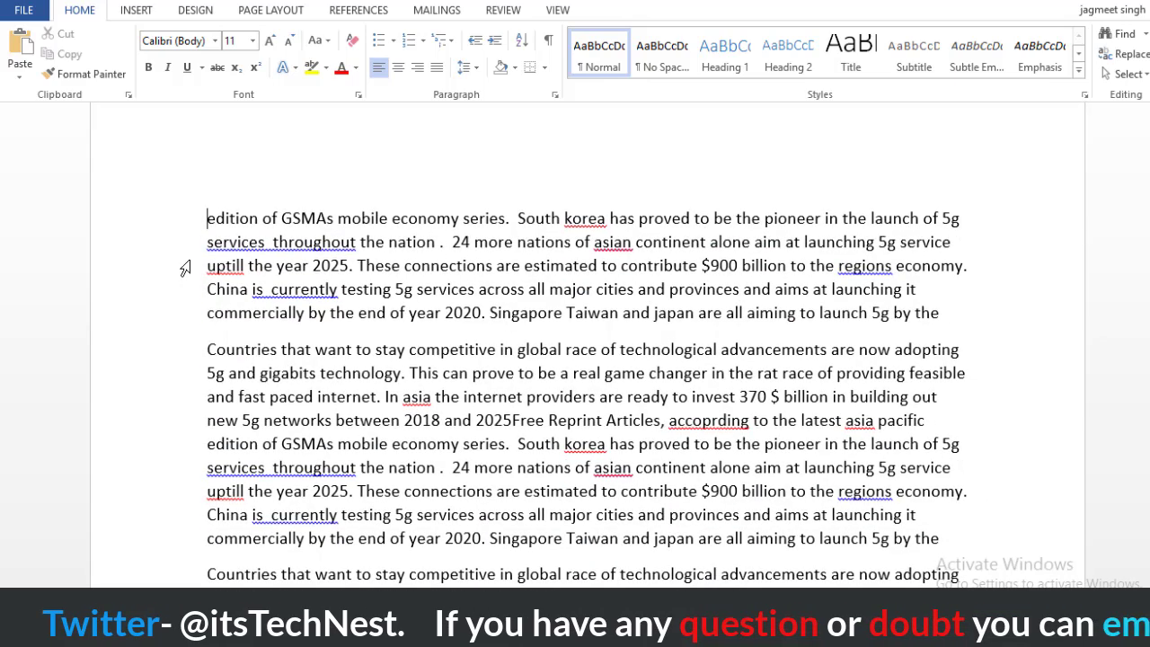
key(ctrl+Page_Up)
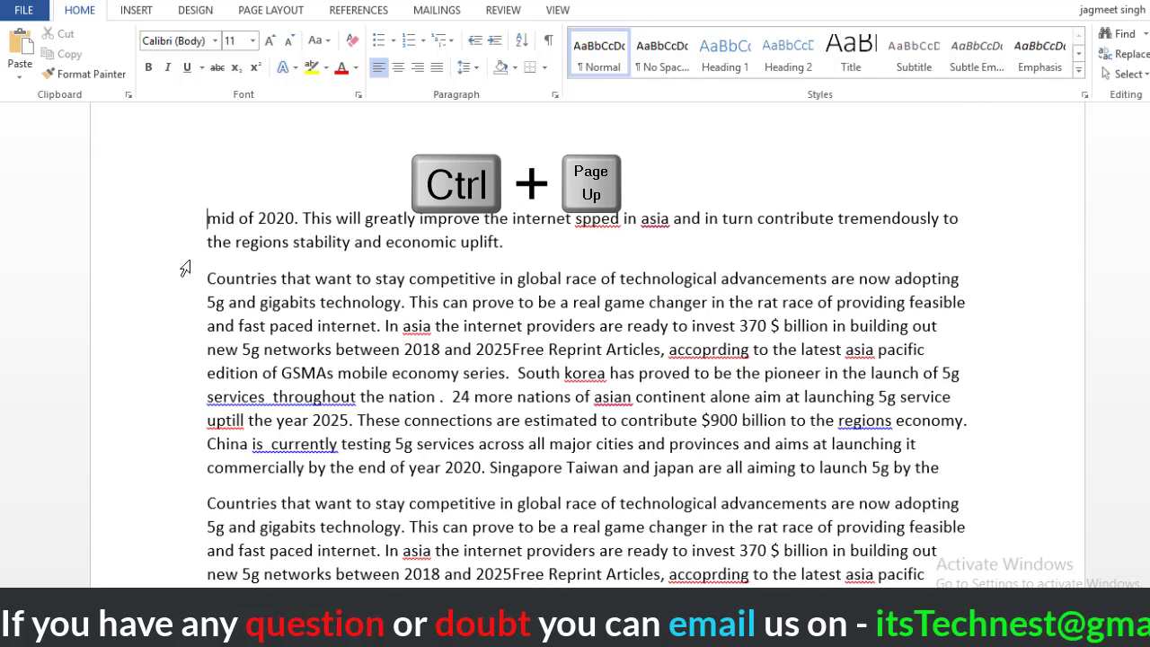
key(ctrl+Page_Up)
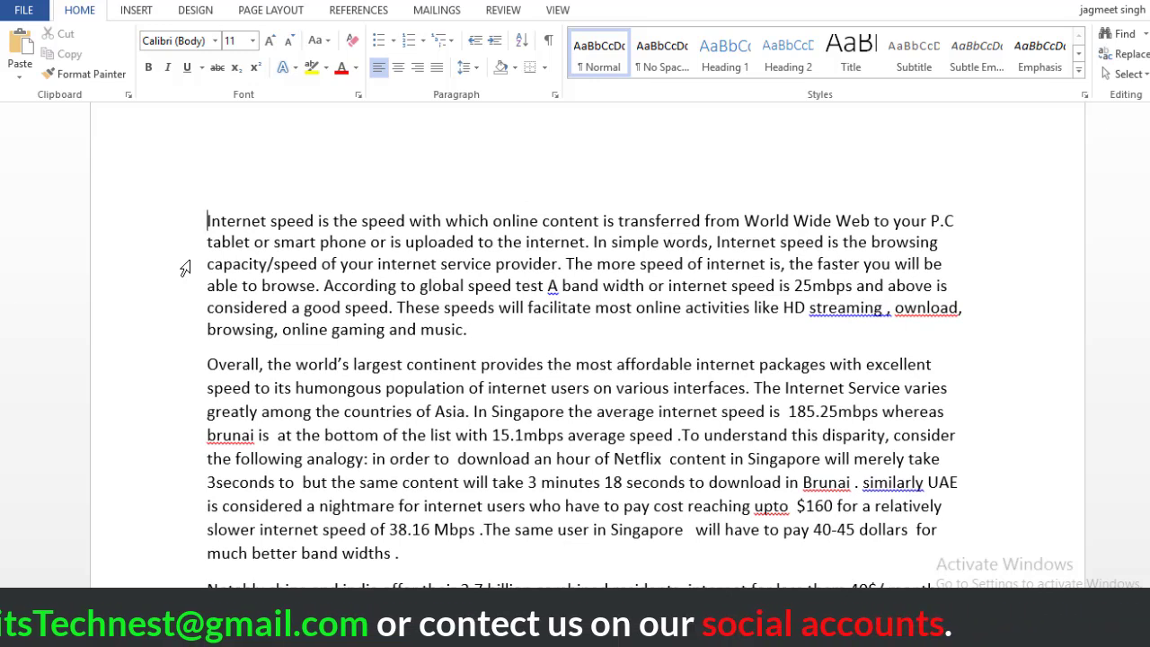
Step: Move the insertion point down line by line from the start of the first paragraph
key(Down)
key(Down)
key(Down)
key(Down)
key(Down)
key(Down)
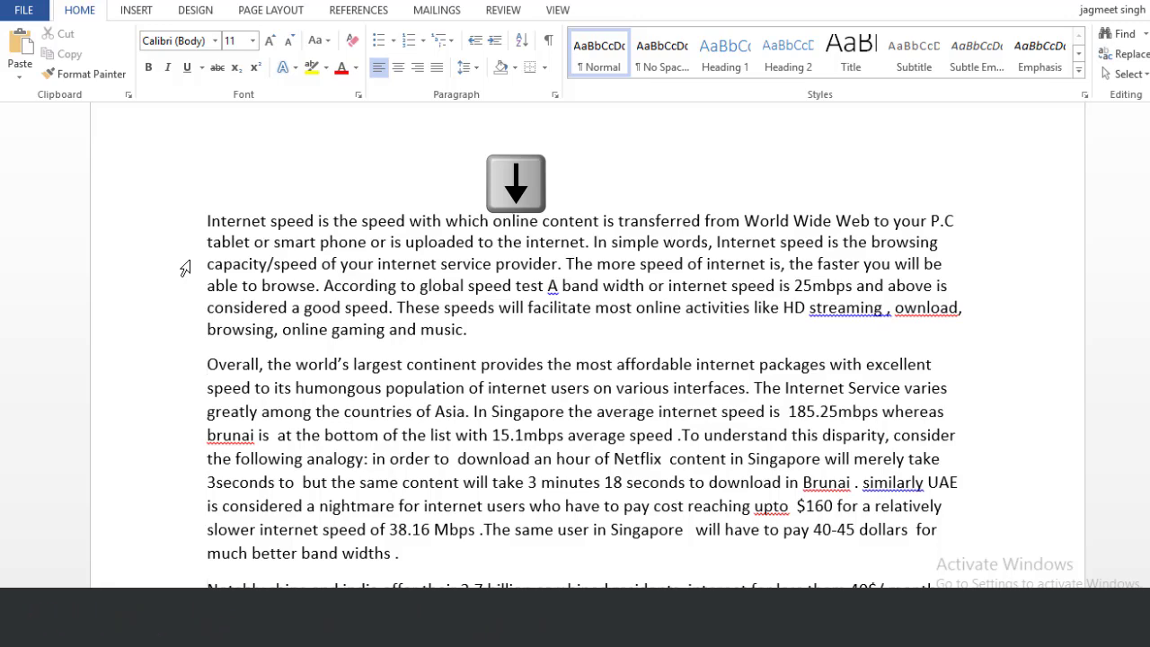
Step: Advance the insertion point paragraph by paragraph through the first page and into the second
key(ctrl+Down)
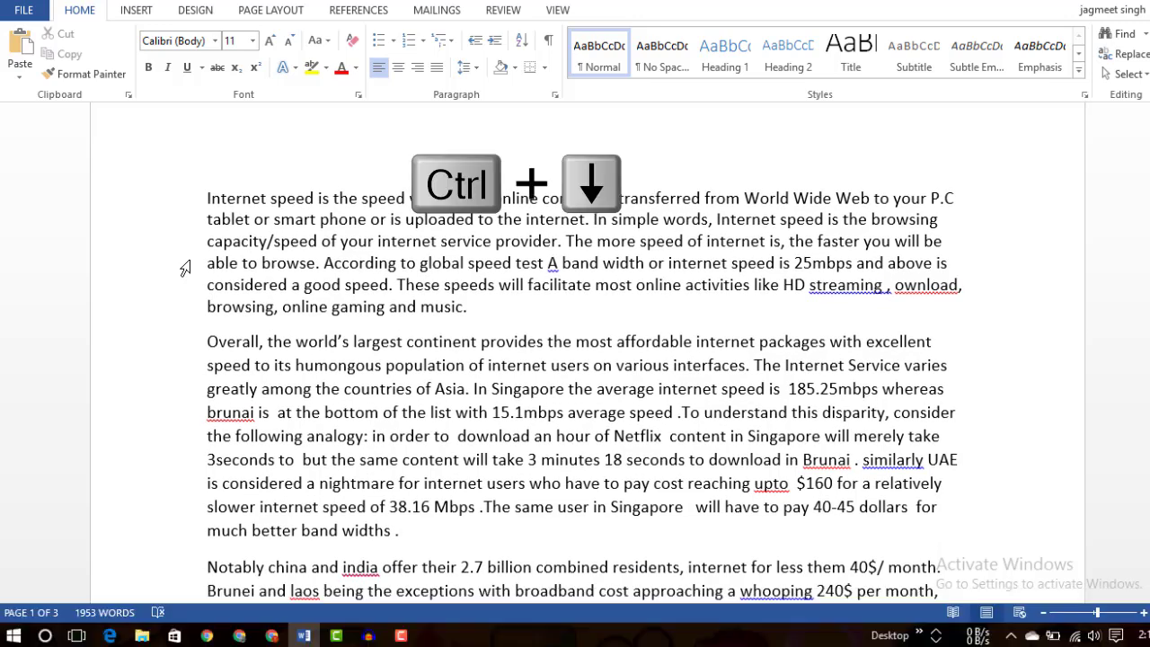
key(ctrl+Down)
key(ctrl+Down)
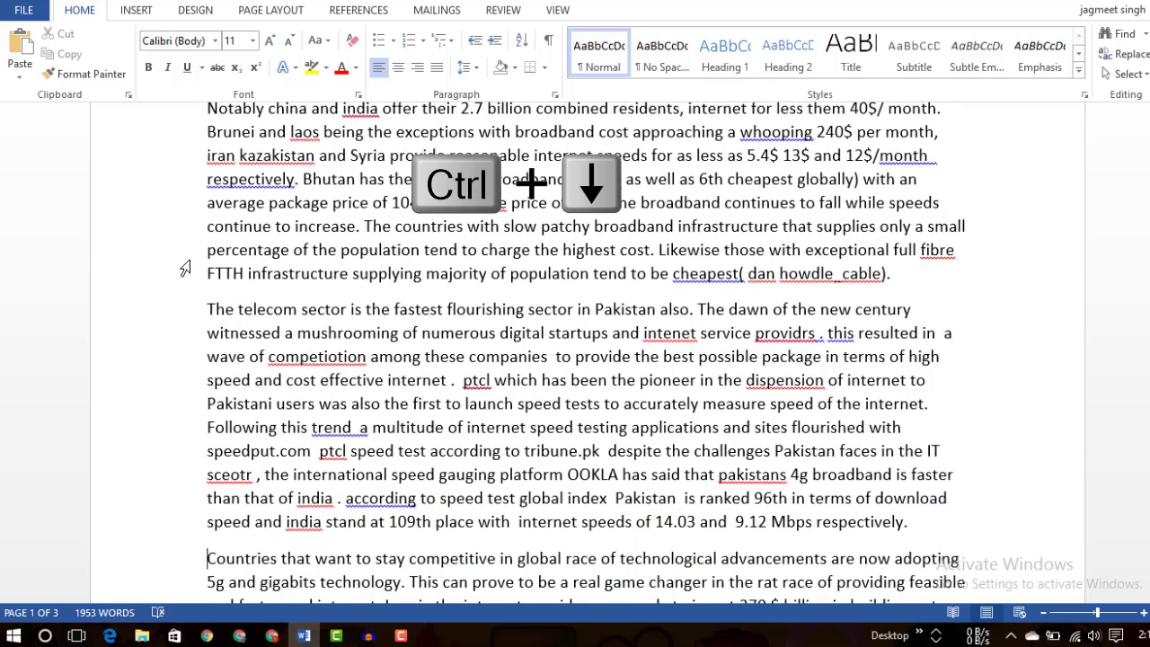
key(ctrl+Down)
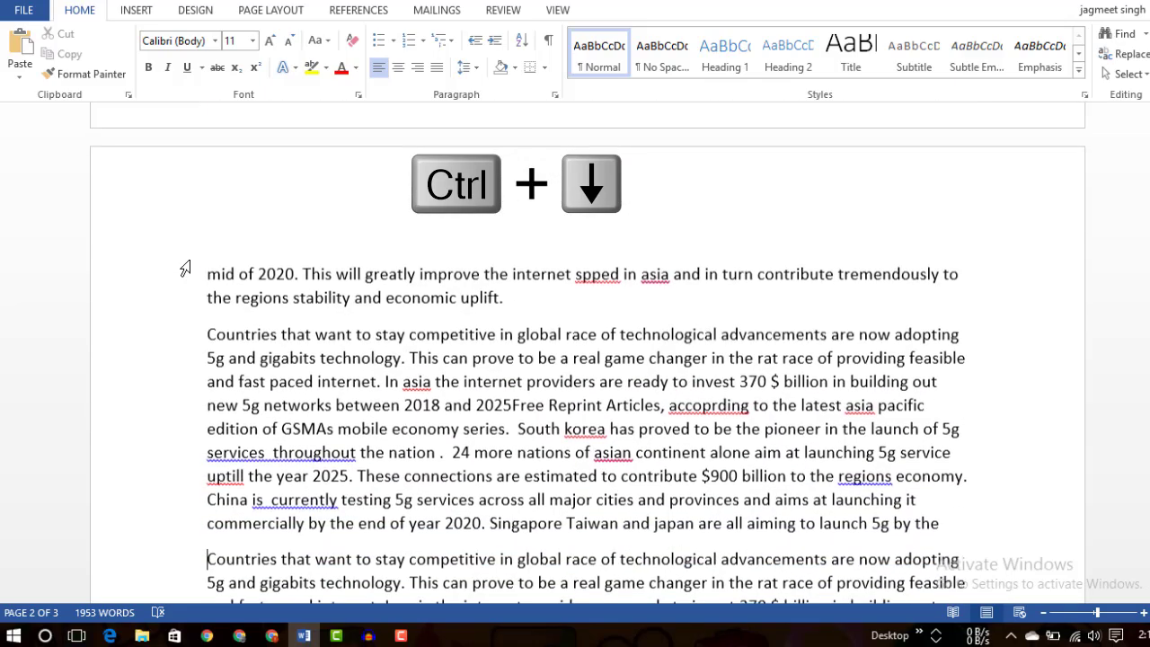
key(ctrl+Down)
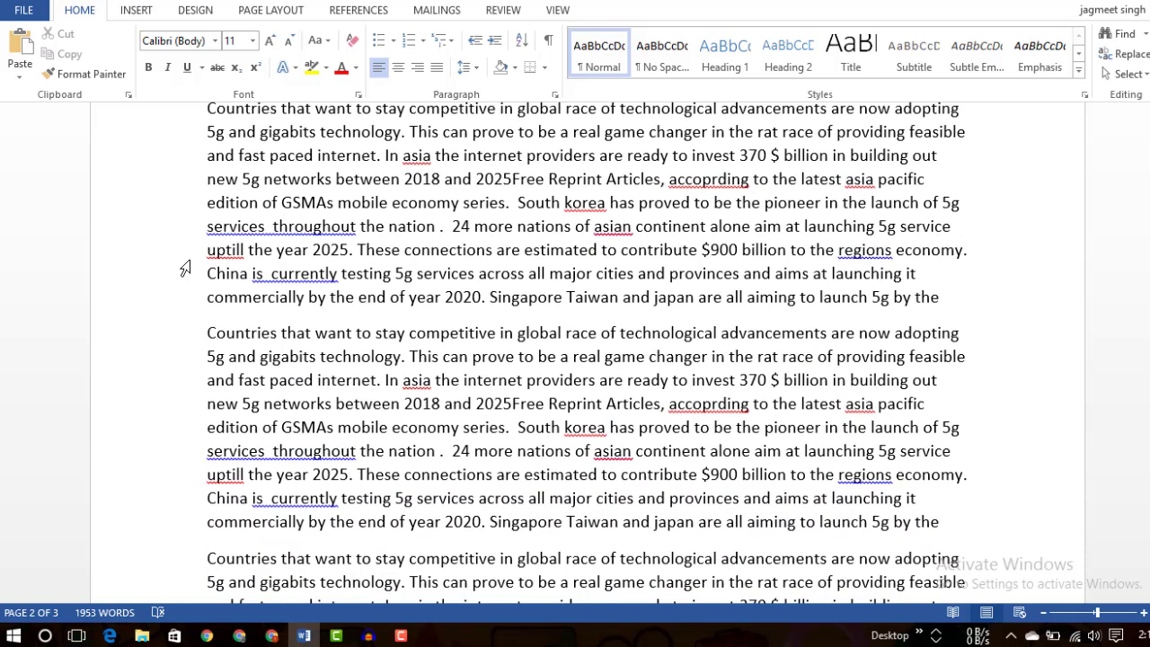
Step: Move the insertion point back up paragraph by paragraph and return to the top of the document
key(ctrl+Up)
key(ctrl+Up)
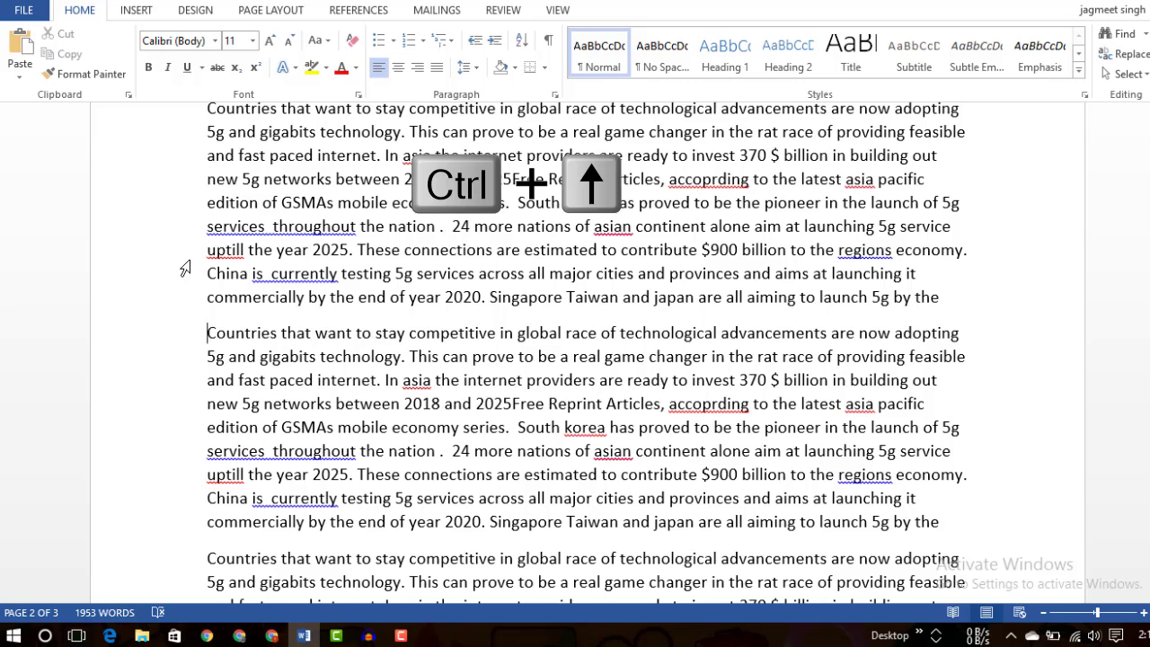
key(ctrl+Up)
key(ctrl+Up)
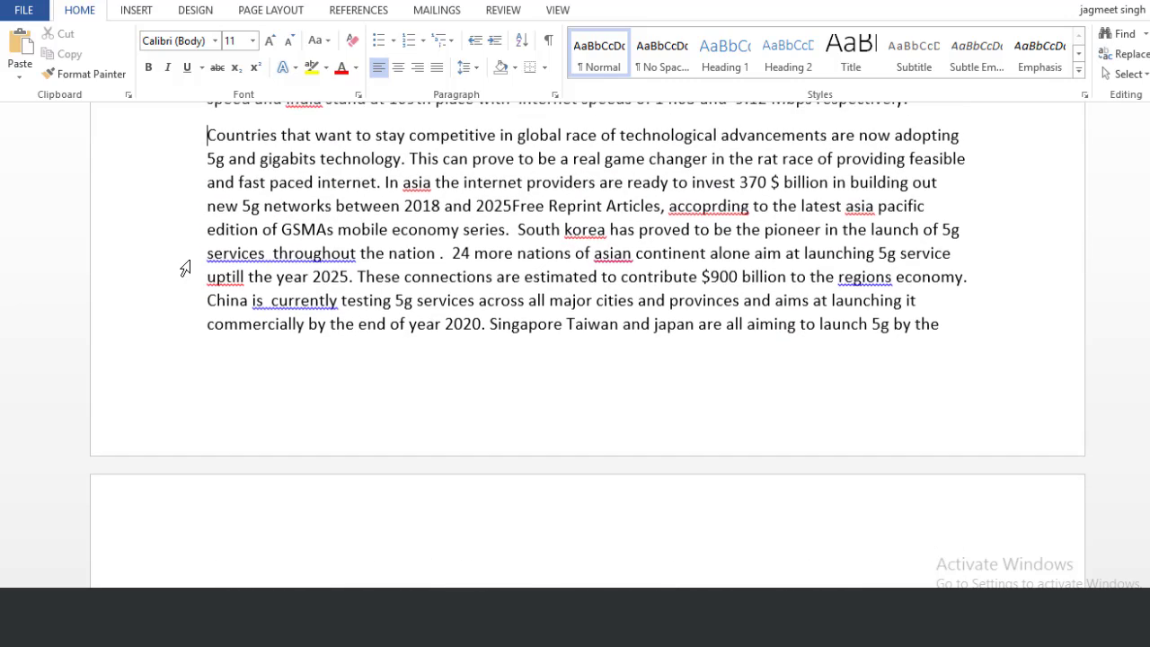
key(ctrl+Up)
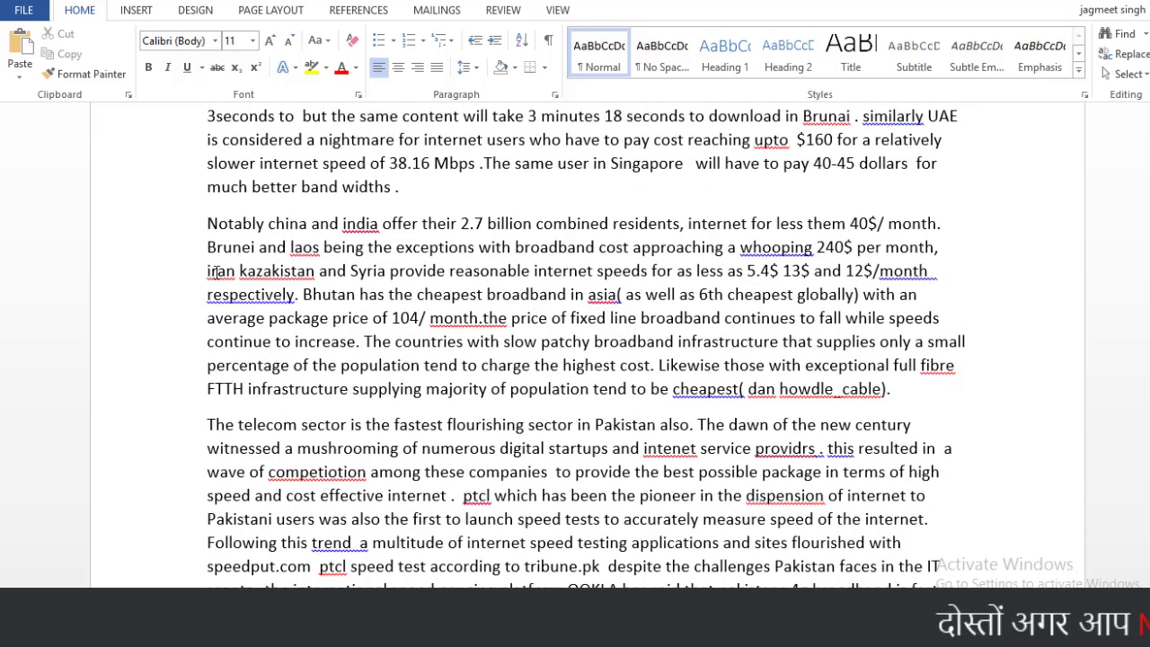
scroll(316, 352, up, 7)
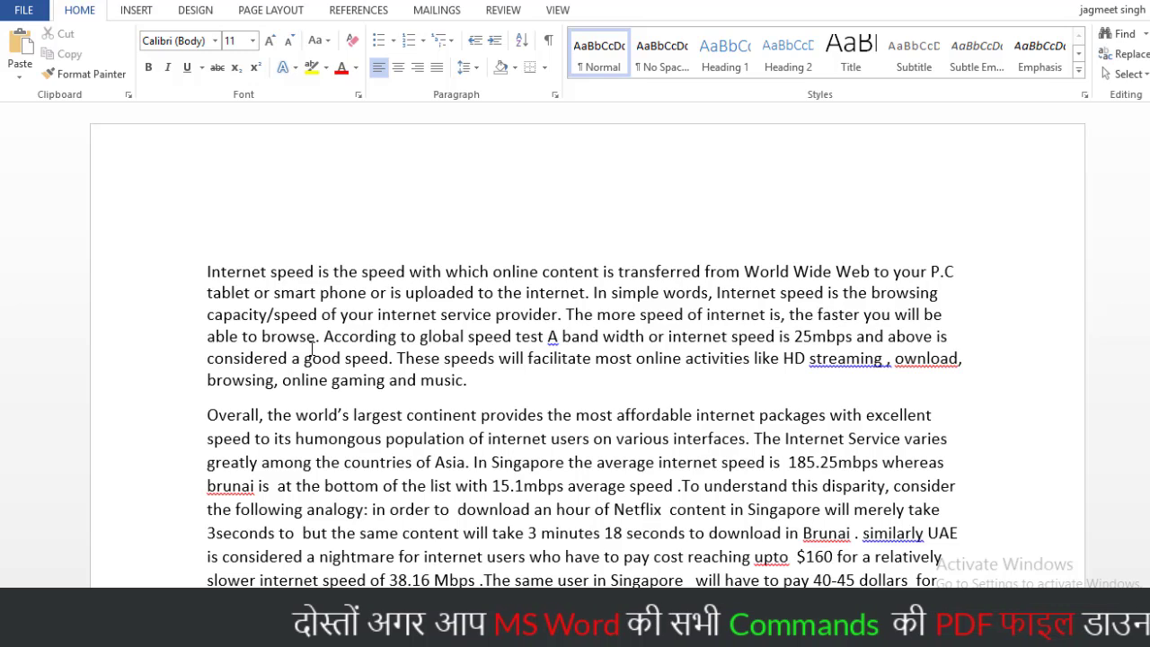
Step: Delete the final "t" of "Internet" and the first "s" of "speed" in the opening sentence, and retype both letters
click(268, 271)
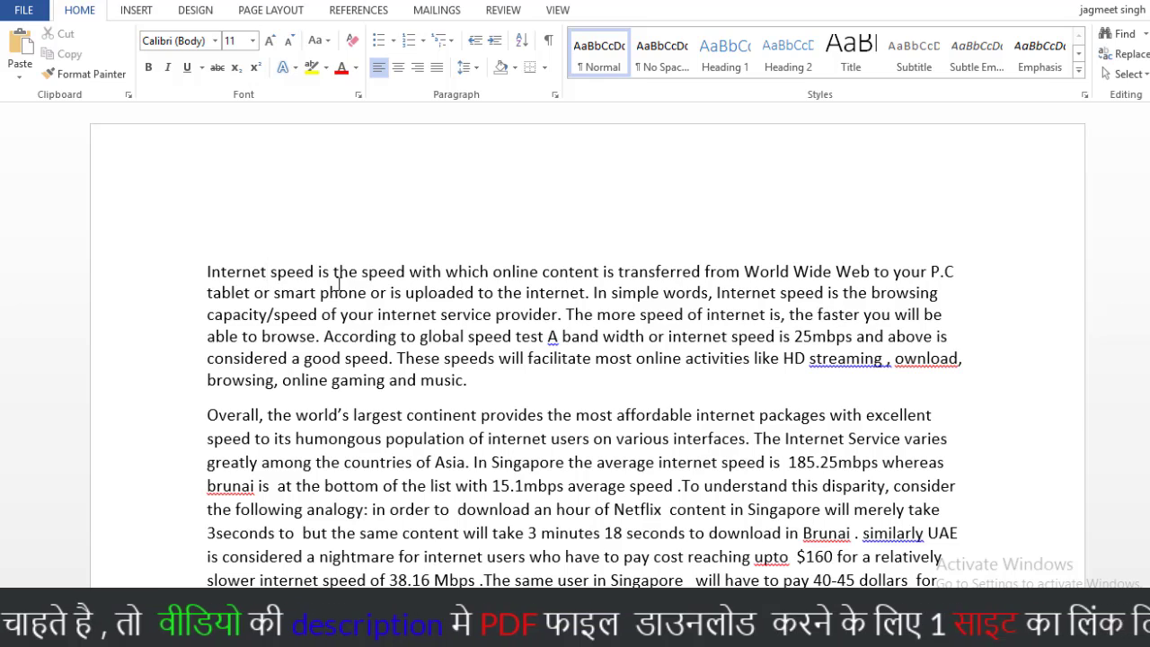
key(BackSpace)
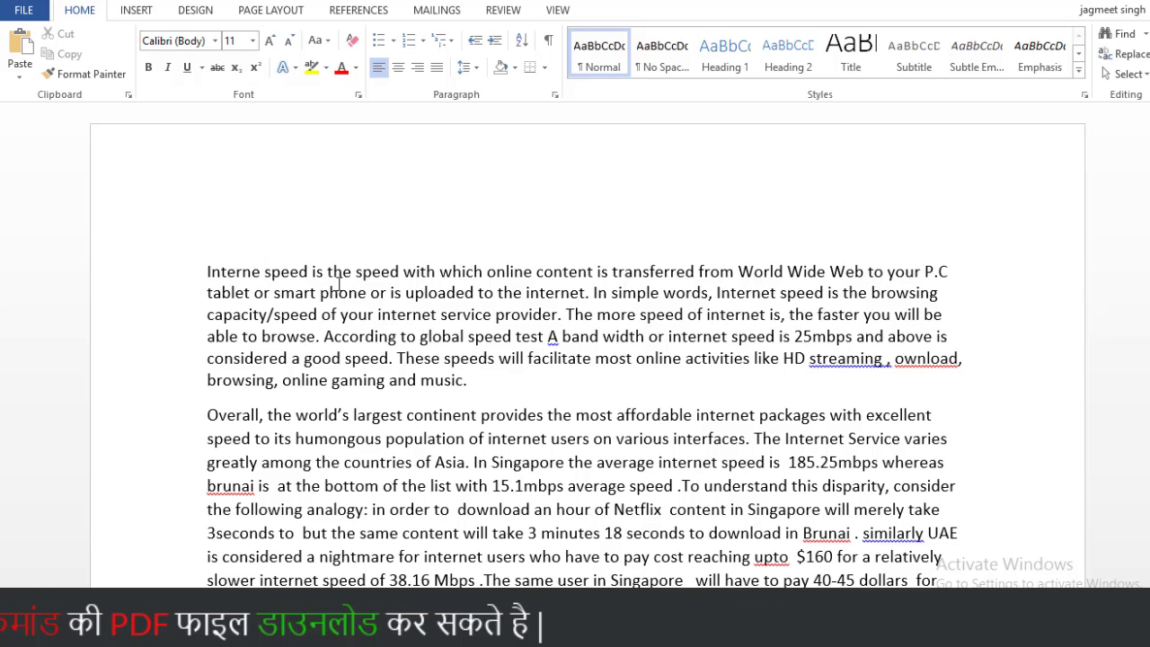
key(Delete)
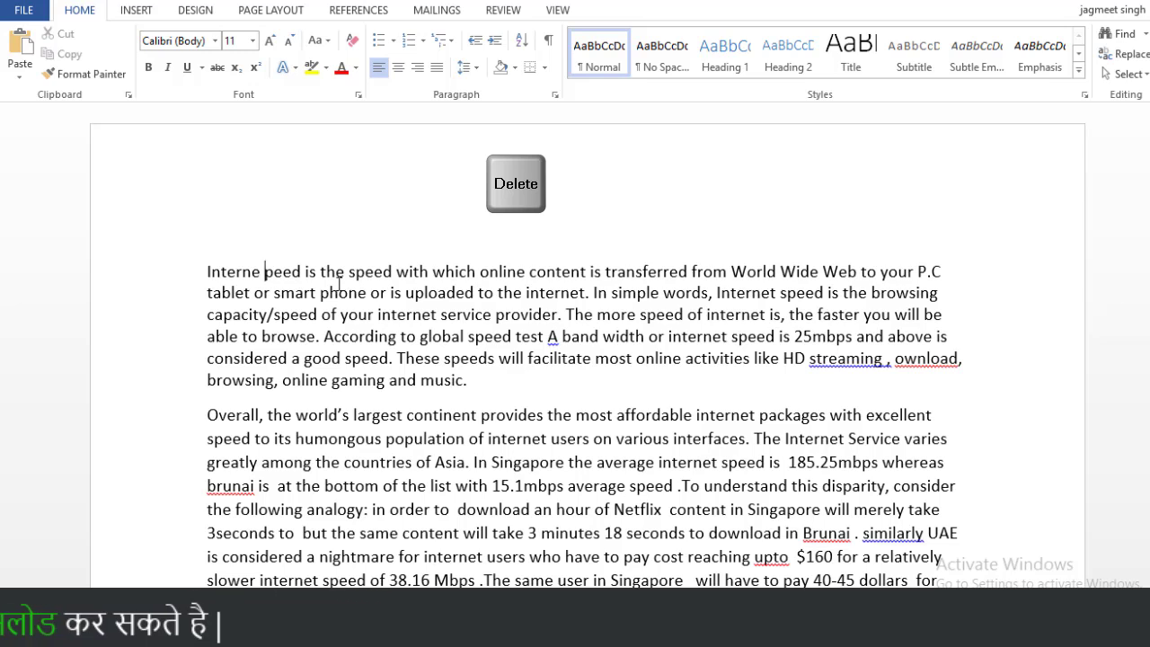
text(s)
key(Left)
key(Left)
text(t)
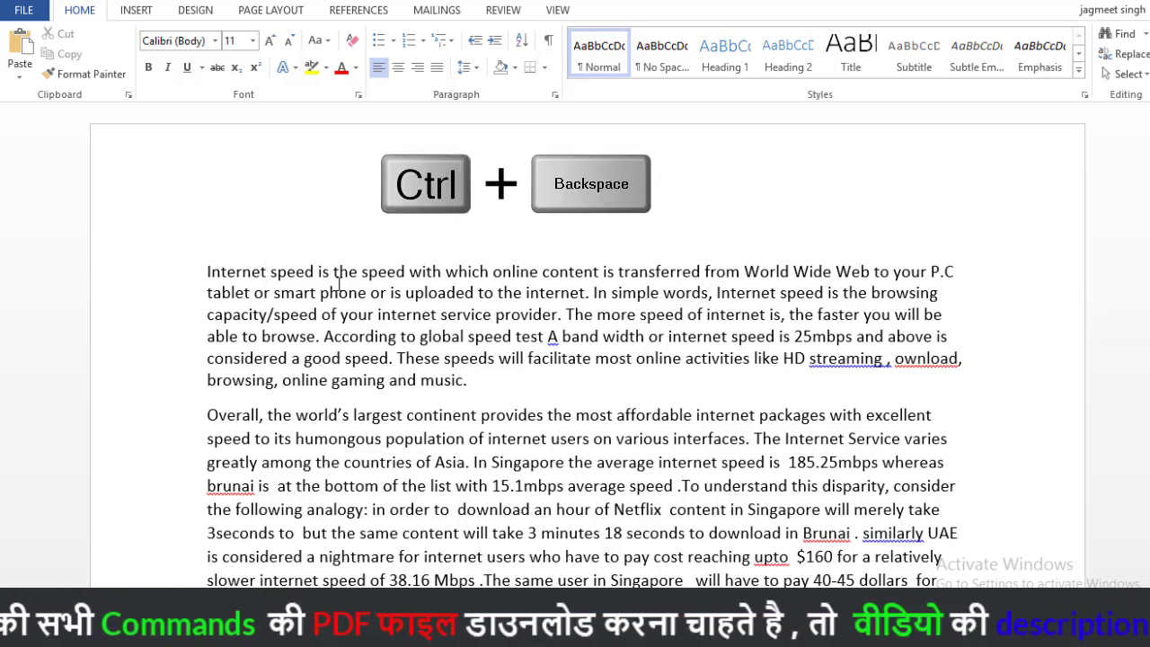
Step: Delete the opening word "Internet" and undo it, and do the same with the words "speed is the" that follow
key(ctrl+BackSpace)
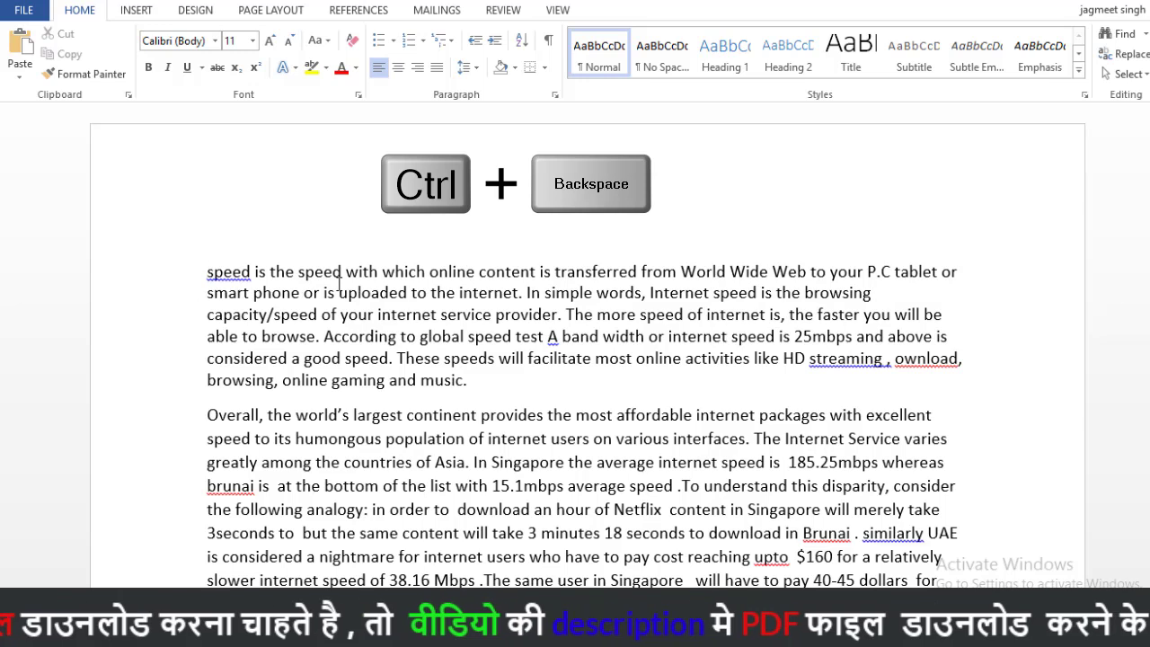
key(ctrl+z)
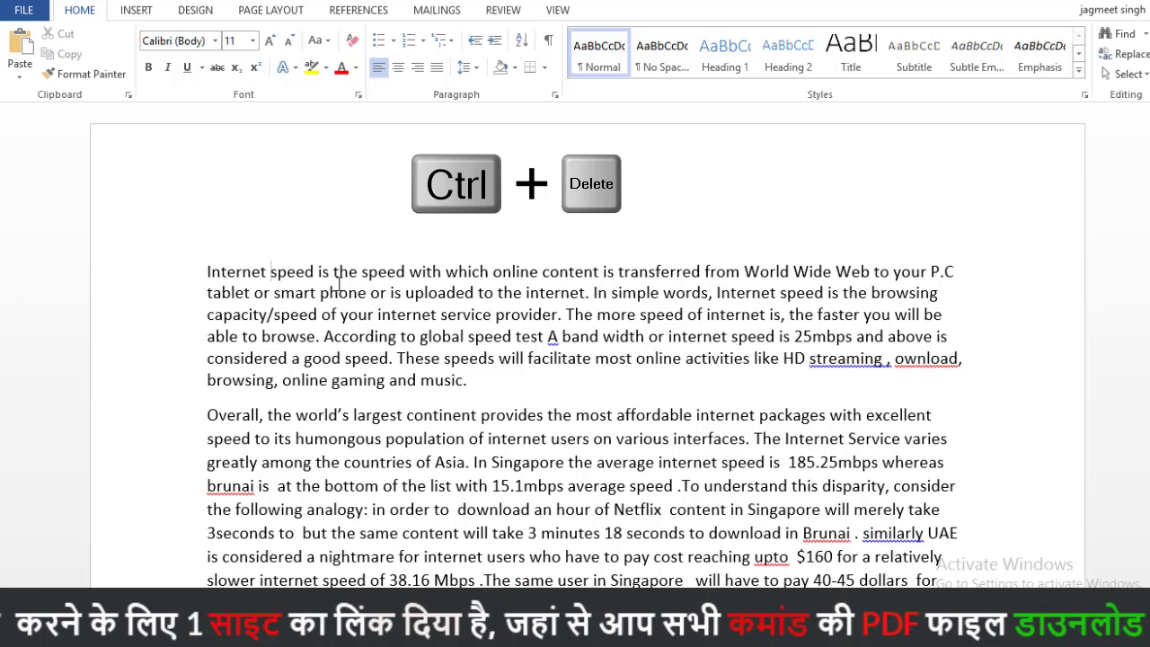
key(ctrl+Delete)
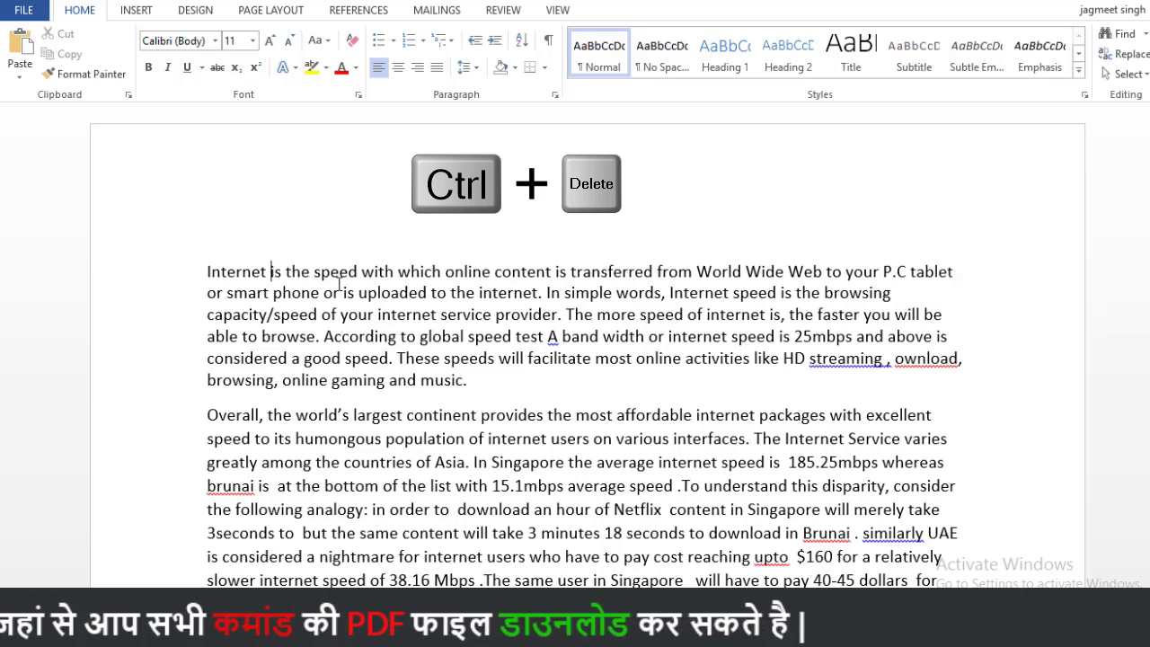
key(ctrl+Delete)
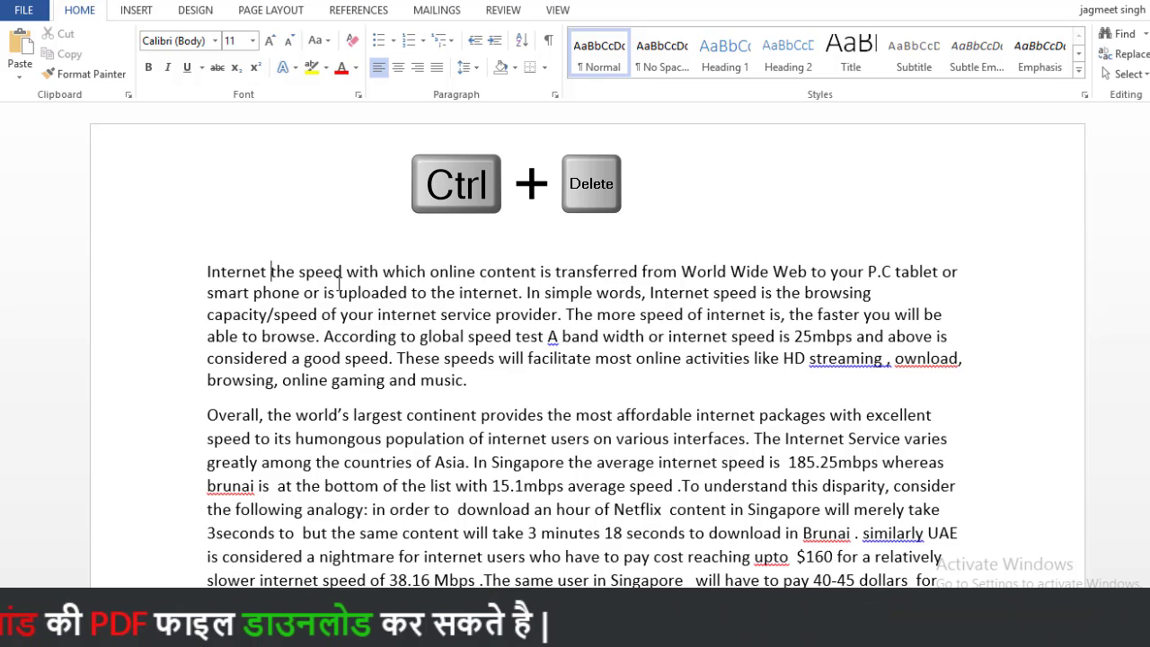
key(ctrl+Delete)
key(ctrl+z)
key(ctrl+z)
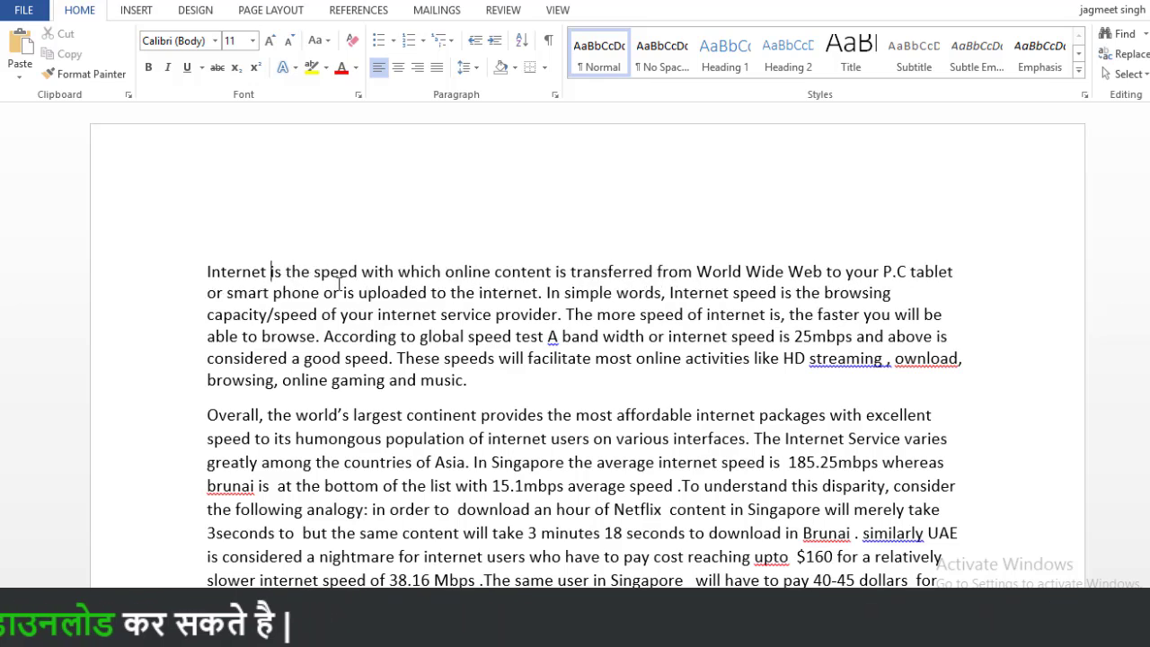
key(ctrl+z)
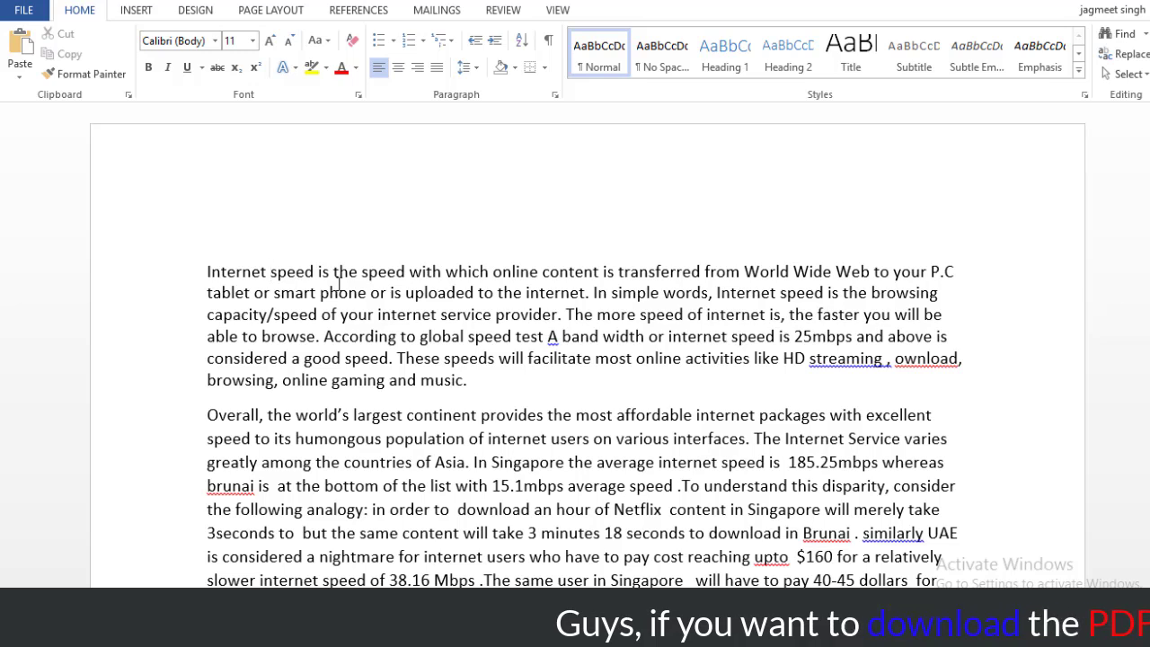
Step: Place the insertion point before the opening word "Internet", jump to the end of the document, and return to its beginning
click(483, 376)
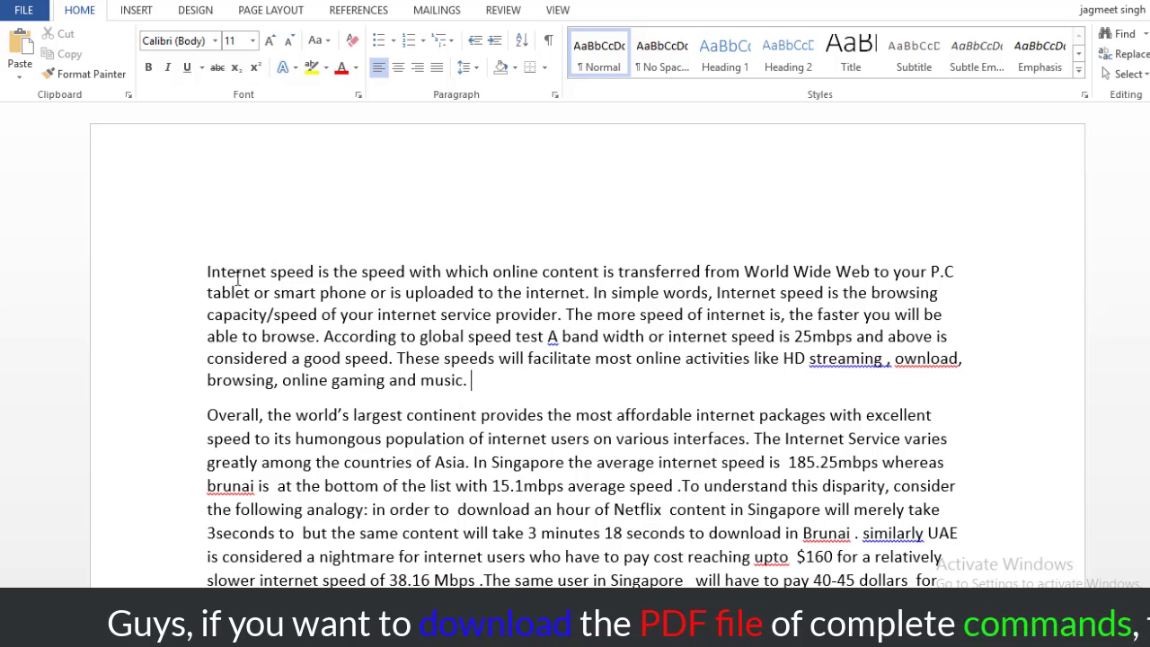
click(213, 263)
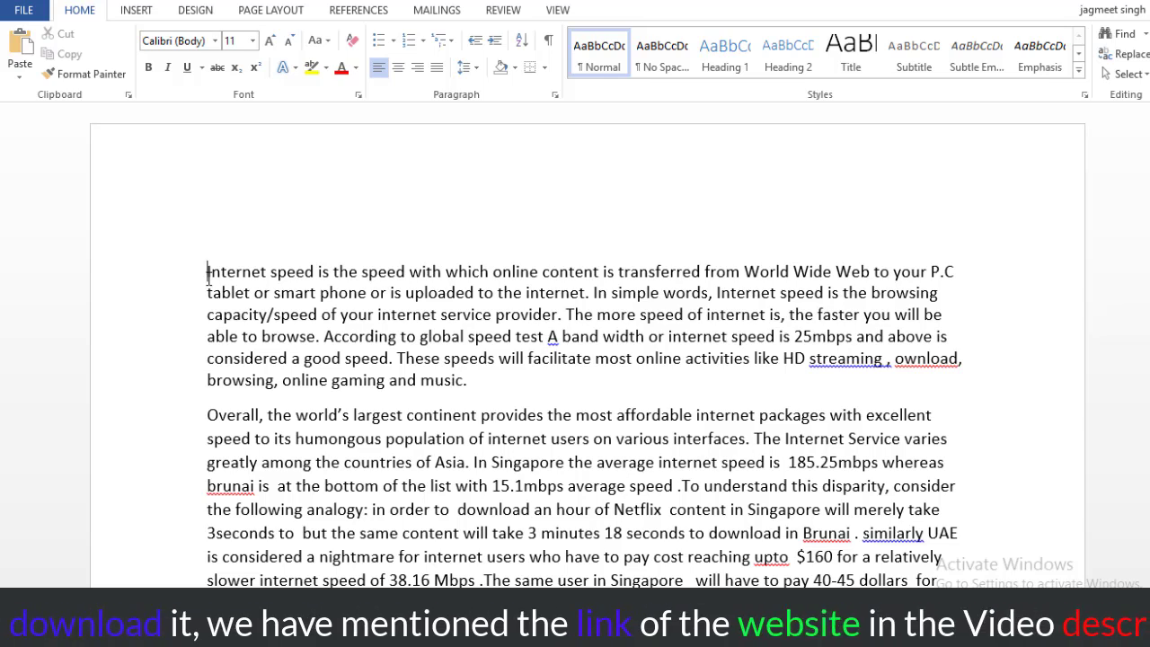
key(ctrl+End)
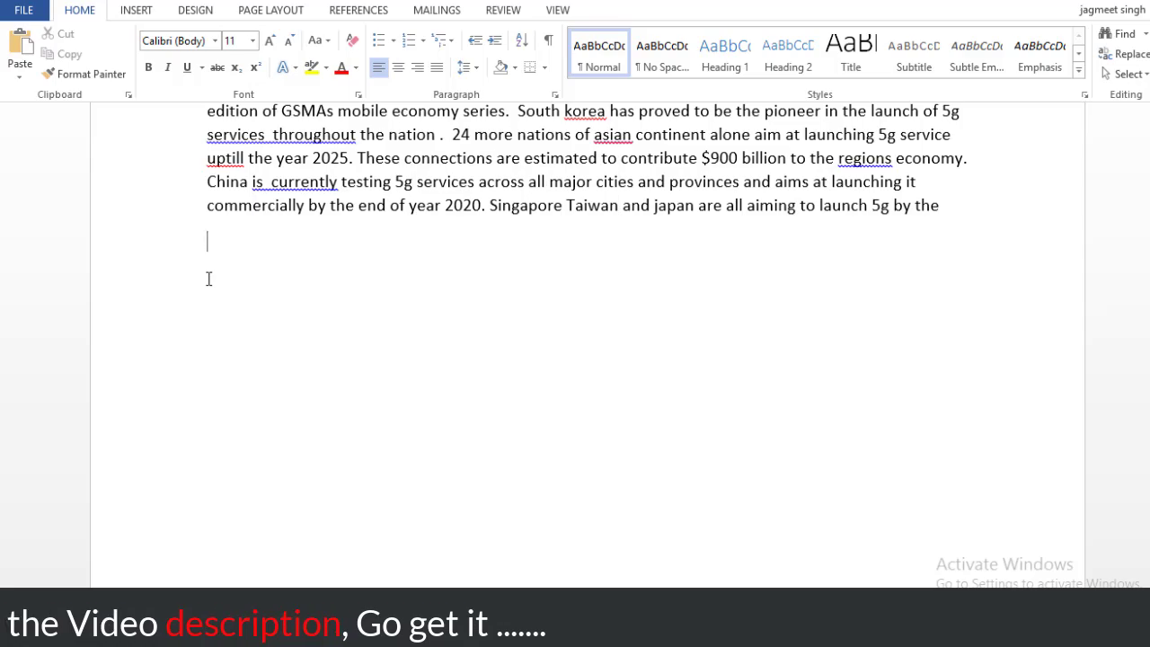
key(ctrl+Home)
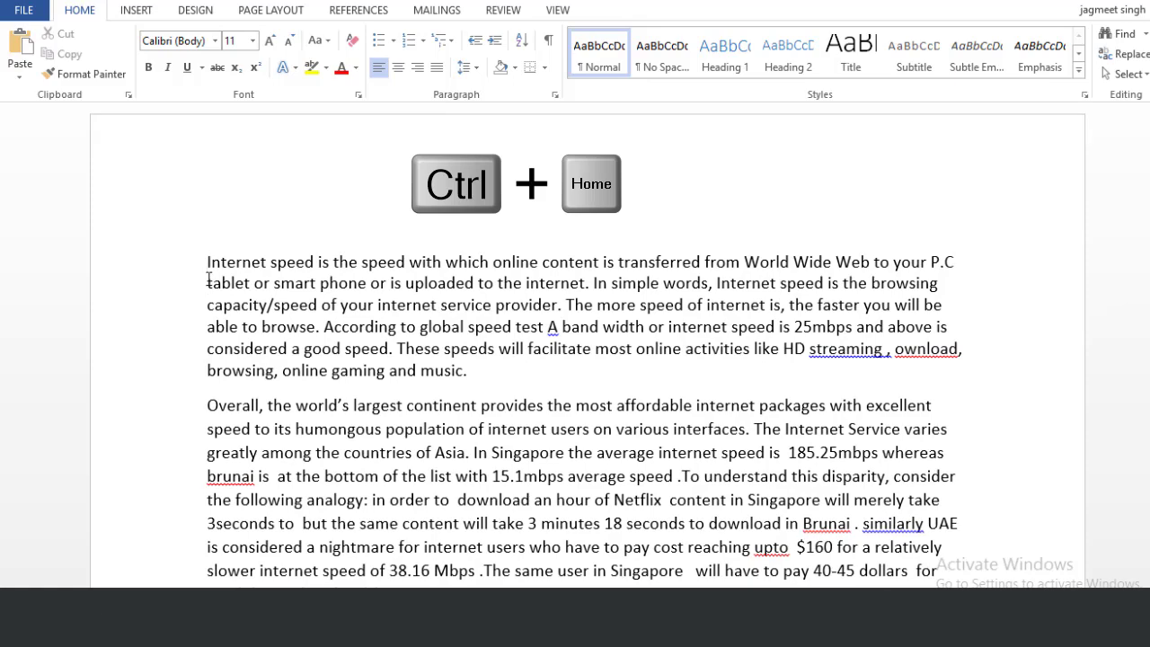
Step: Insert the current date on the empty line after the document's last paragraph and the current time on a new line below it
scroll(416, 372, down, 20)
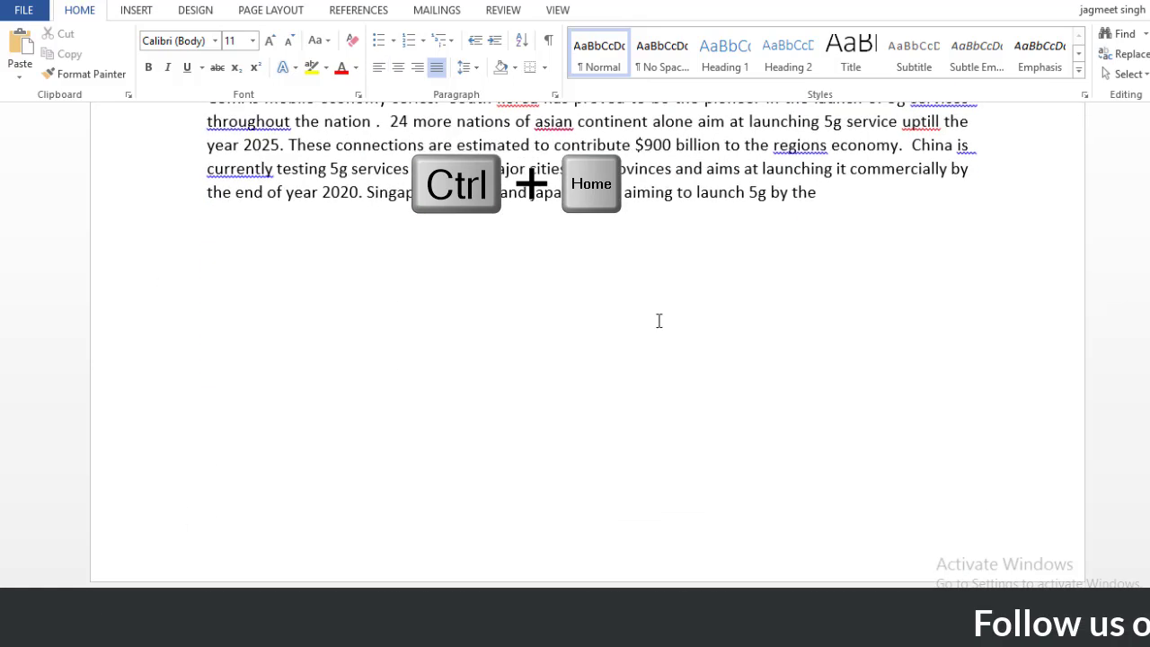
click(872, 233)
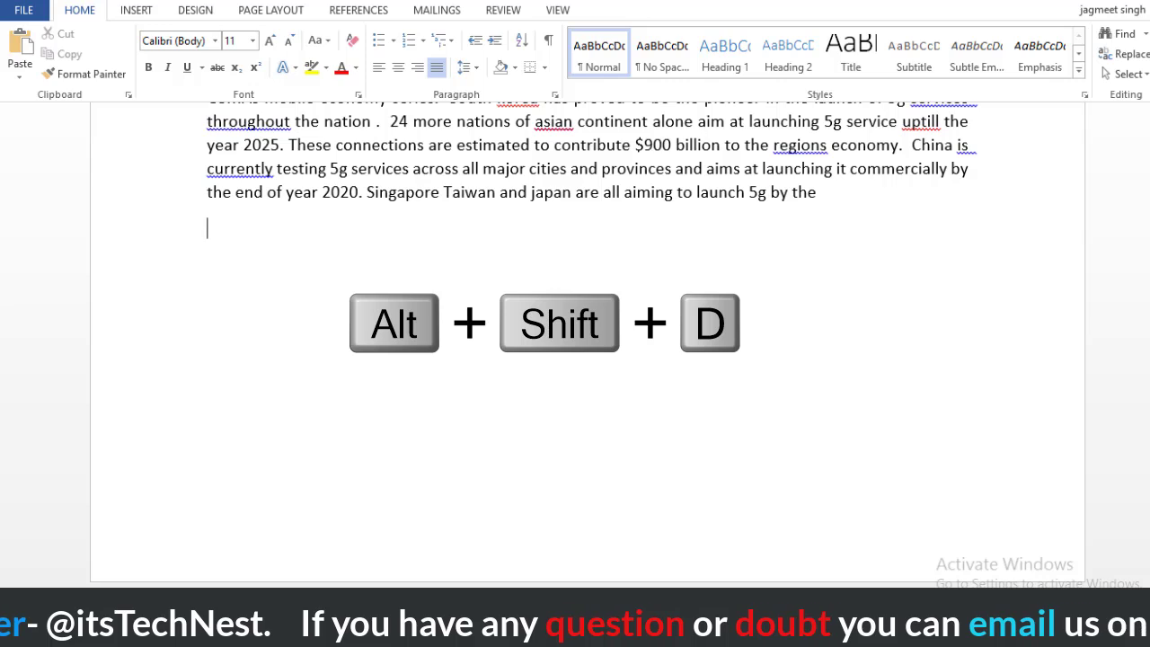
key(alt+shift+d)
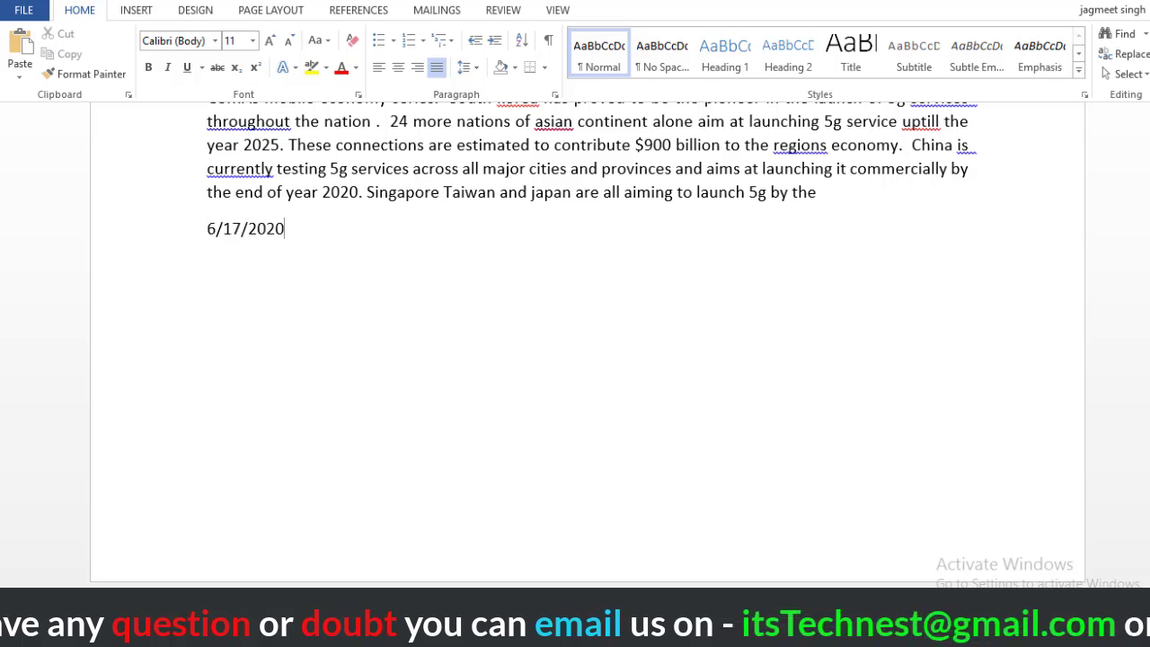
key(Return)
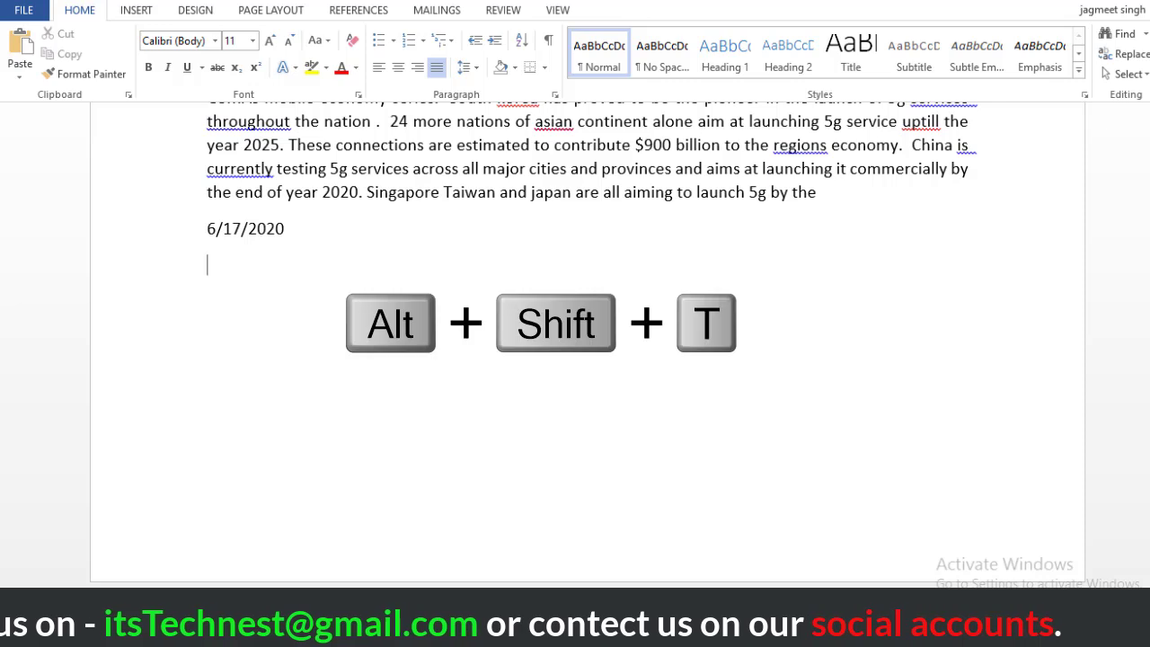
key(alt+shift+t)
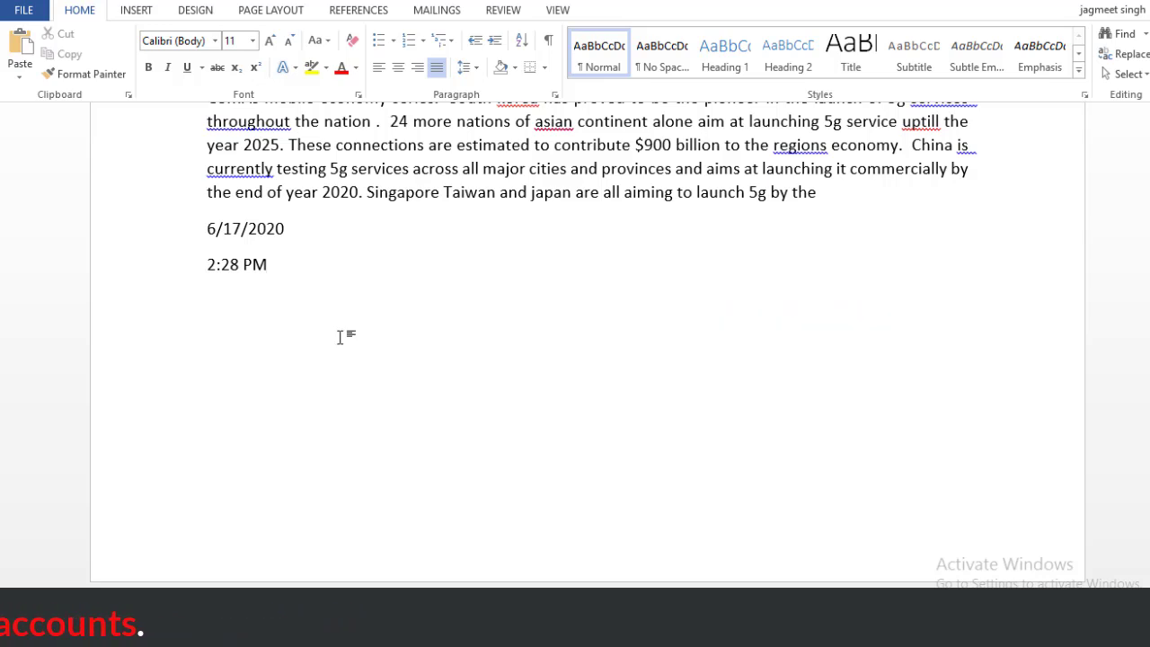
Step: Add a smiling face and a frowning face, separated by a space, on a new line below the time using ":)" and ":("
key(Return)
text(:)
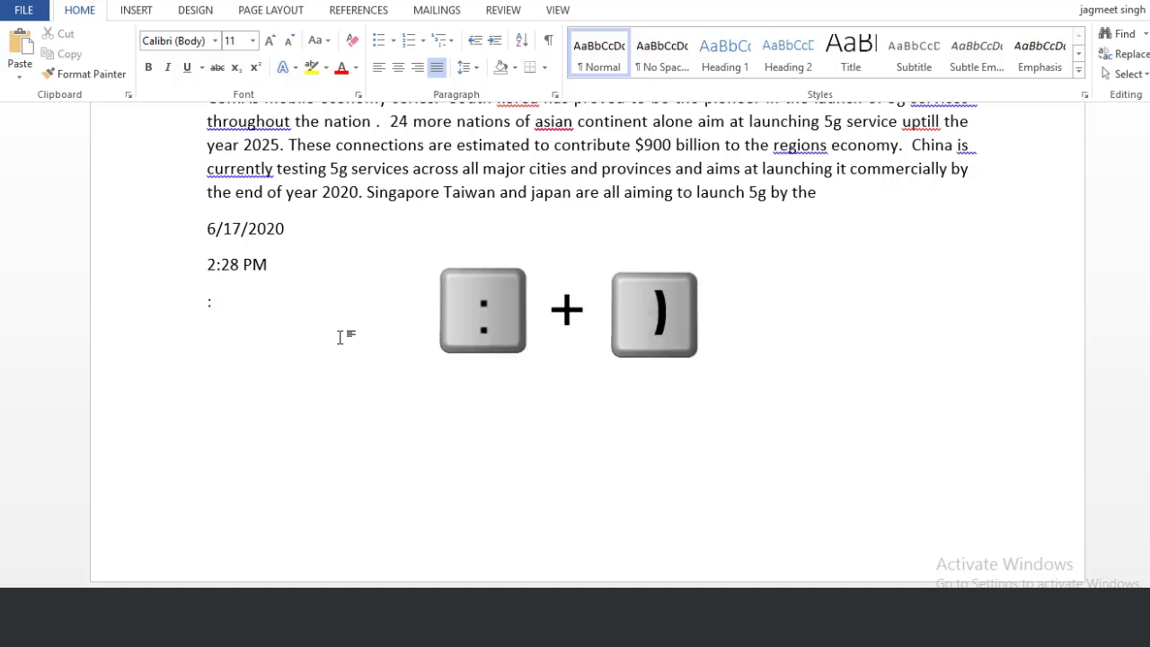
text())
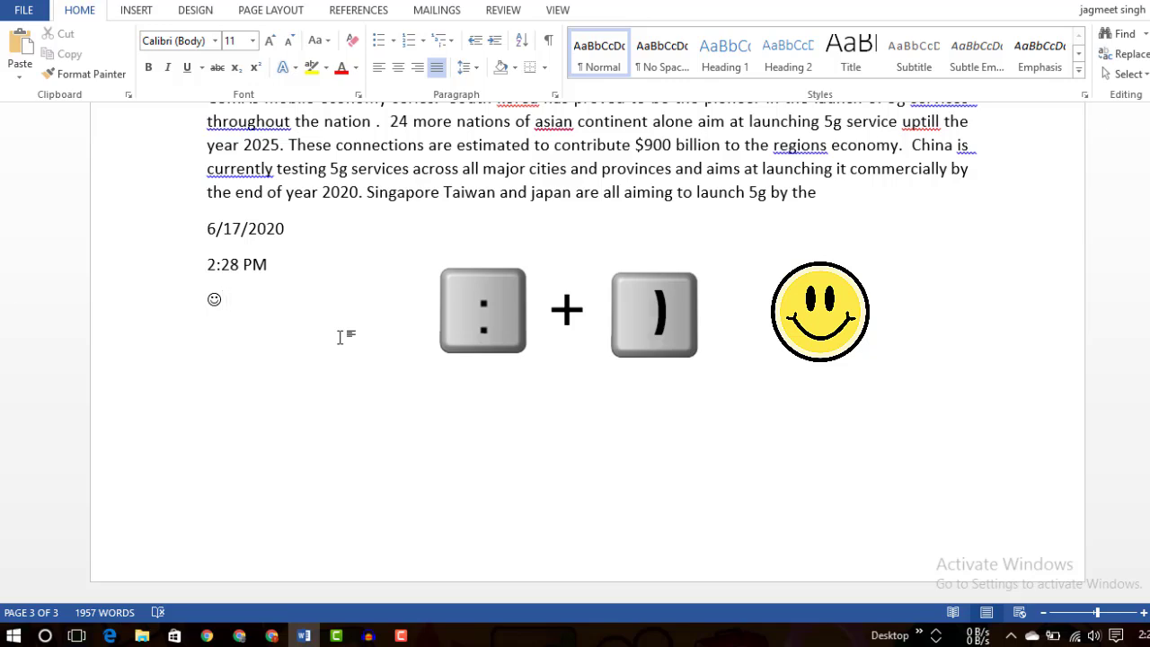
text( :()
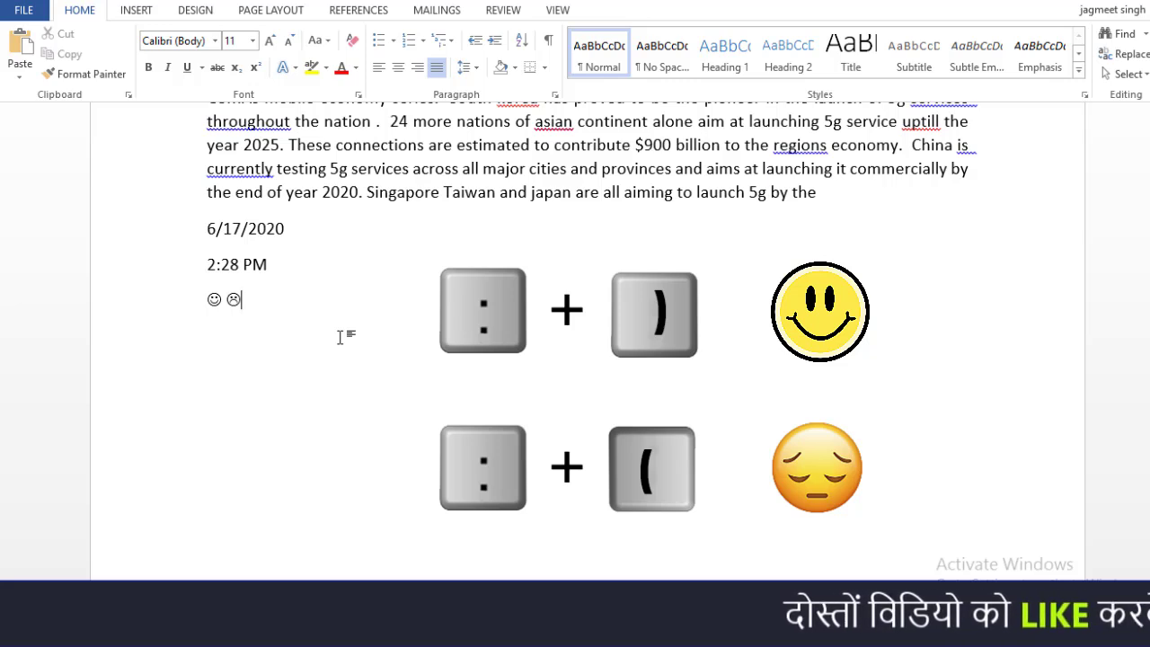